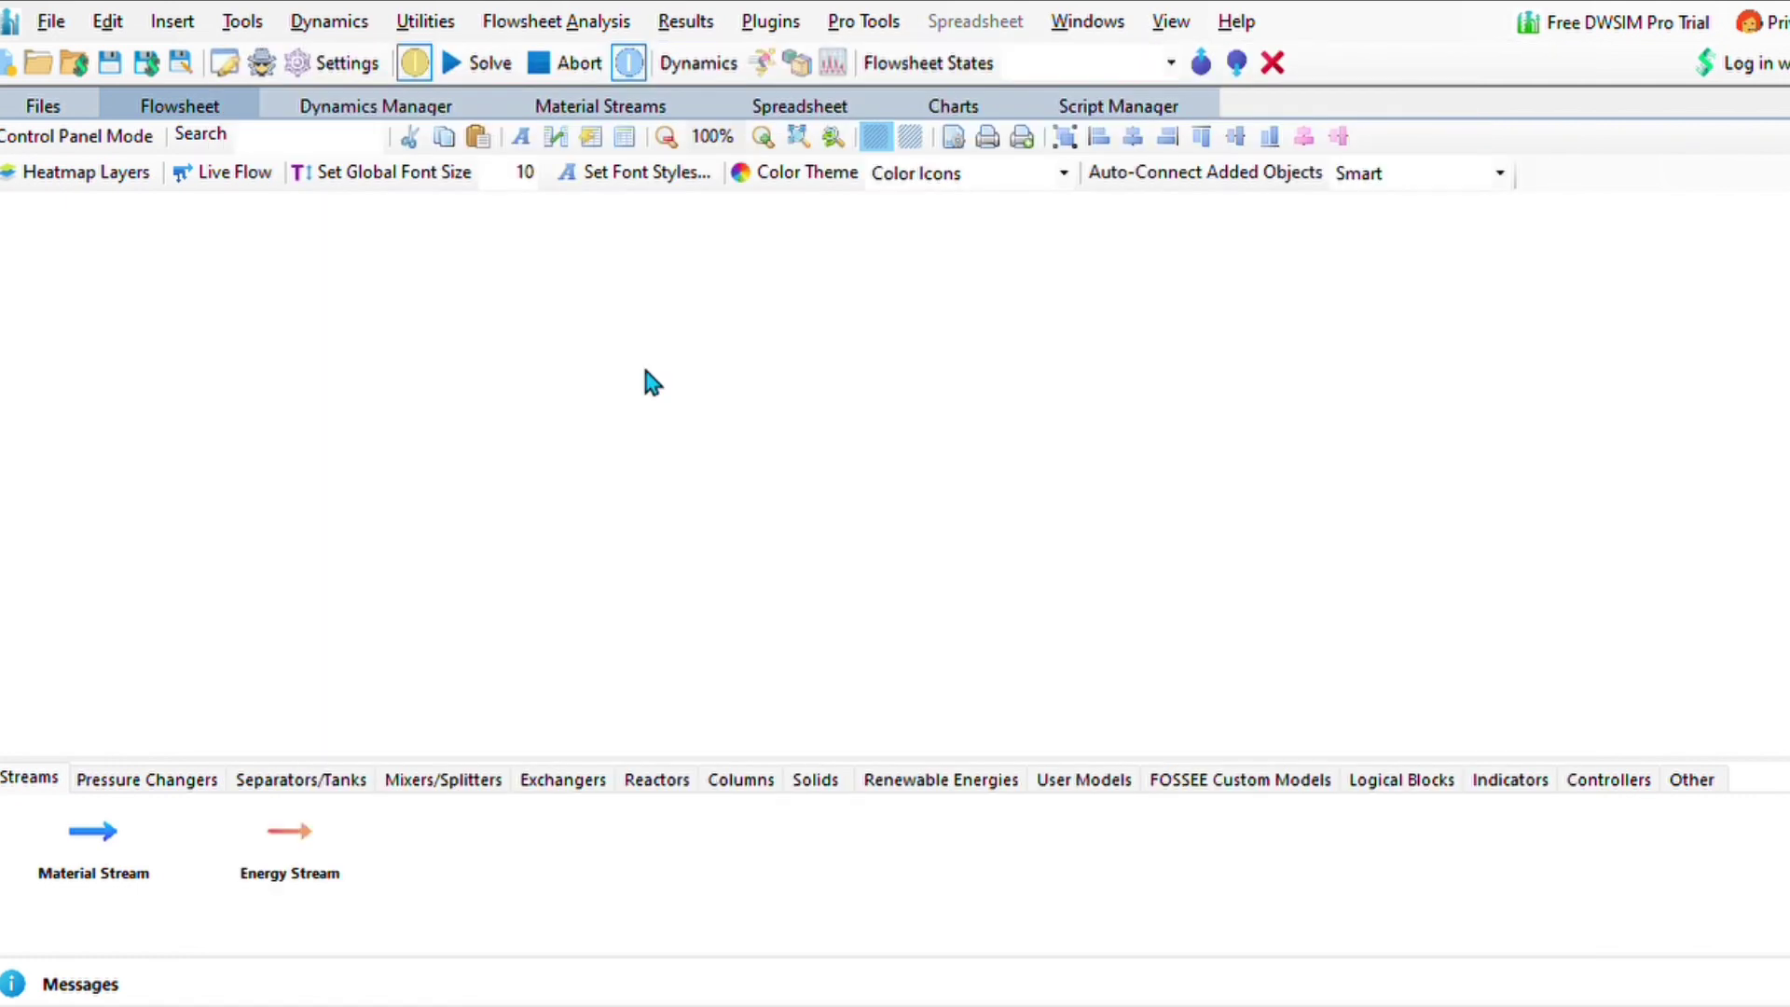
Step: Add a material stream named CO with a composition of 1 carbon monoxide
drag(514, 342, 514, 341)
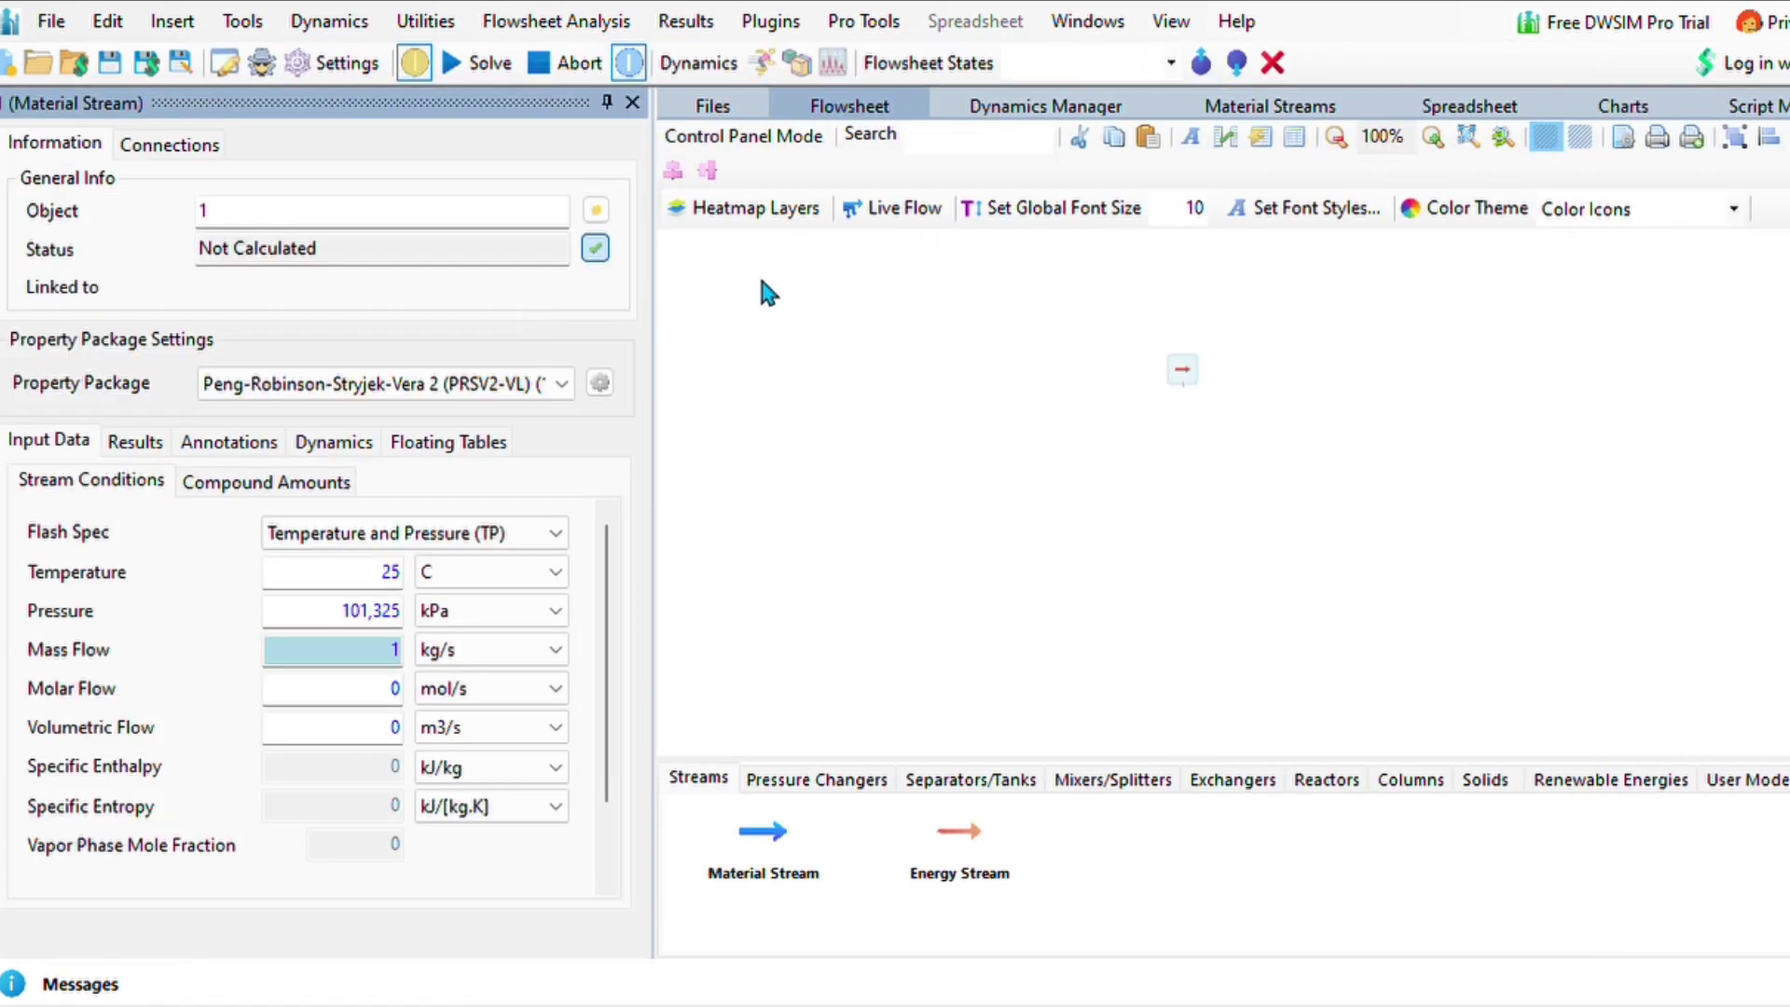
click(439, 223)
key(BackSpace)
text(CO)
click(265, 480)
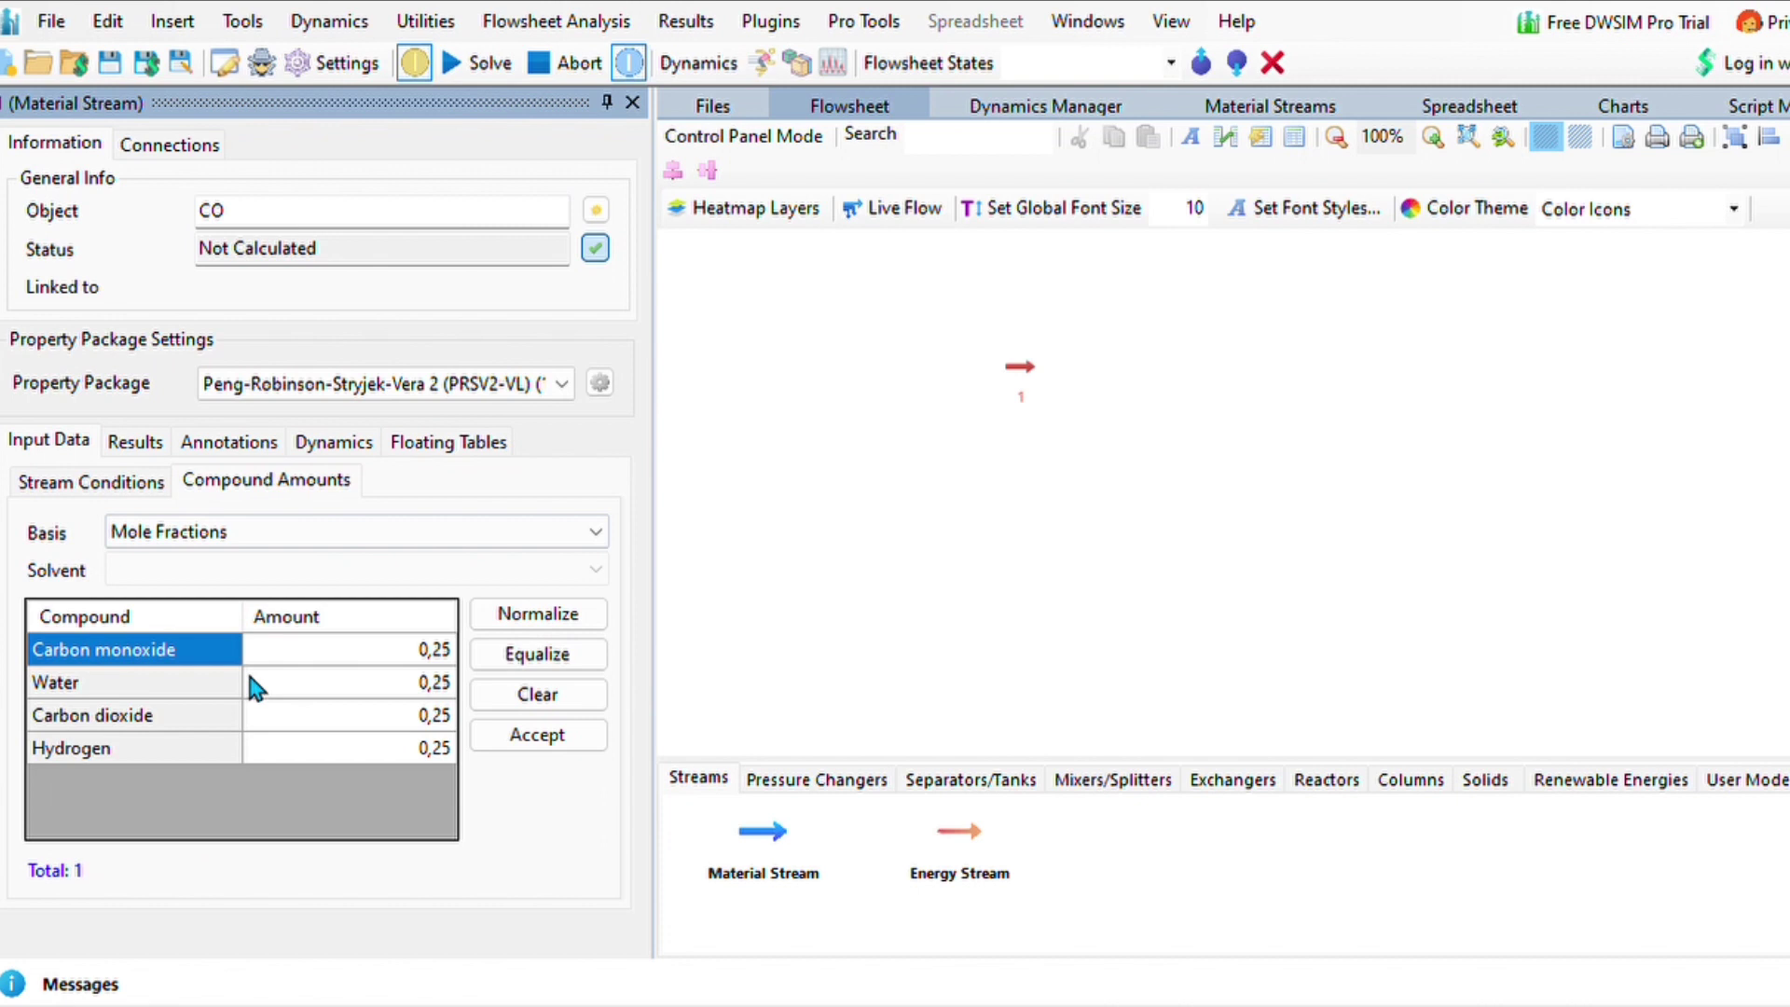
click(551, 690)
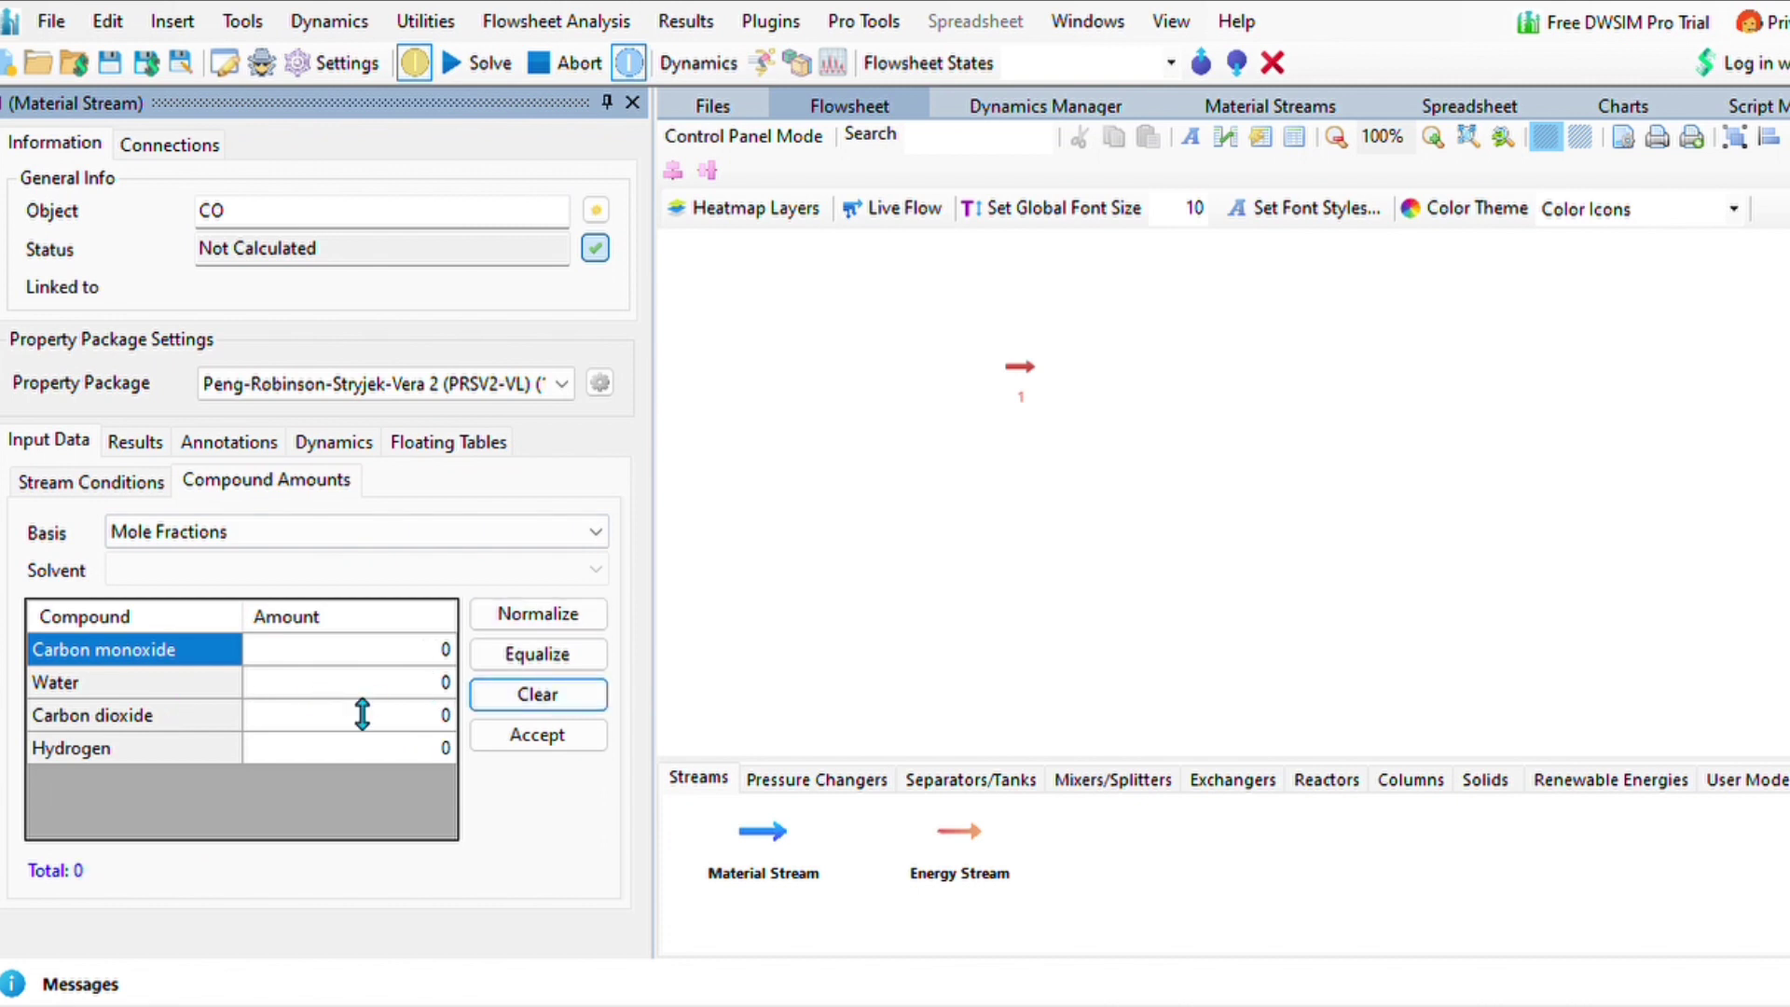
click(449, 650)
click(452, 653)
text(1)
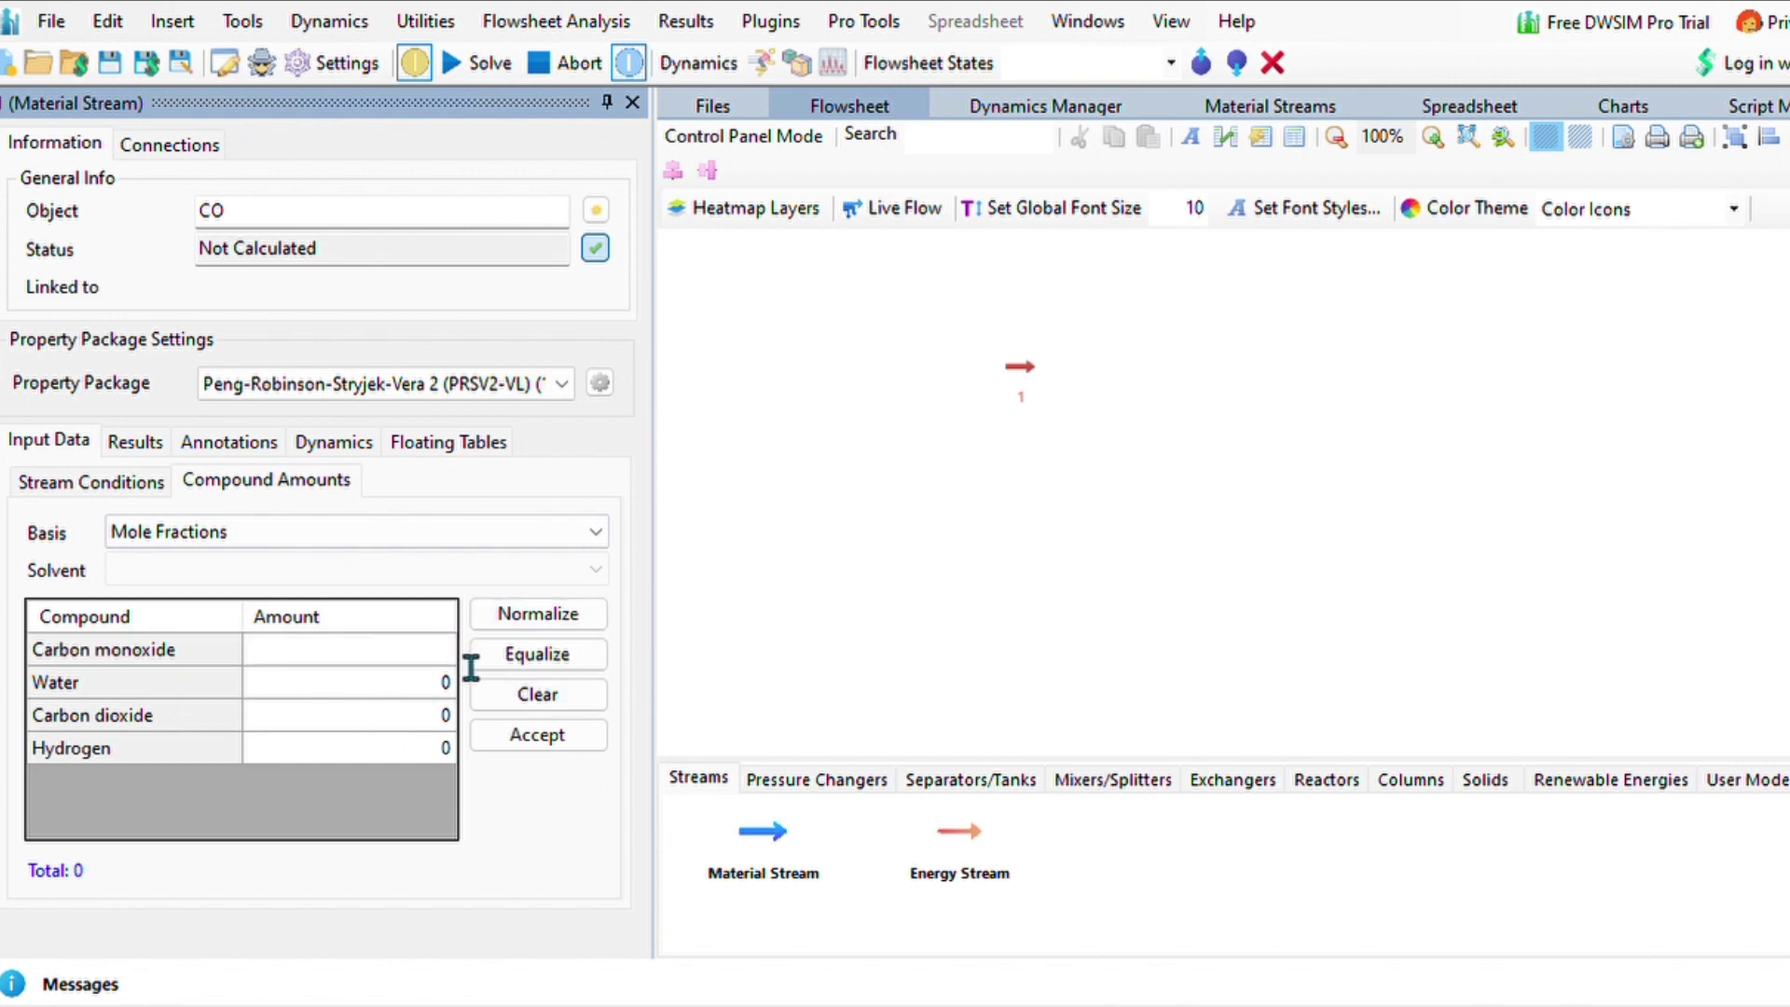
click(584, 735)
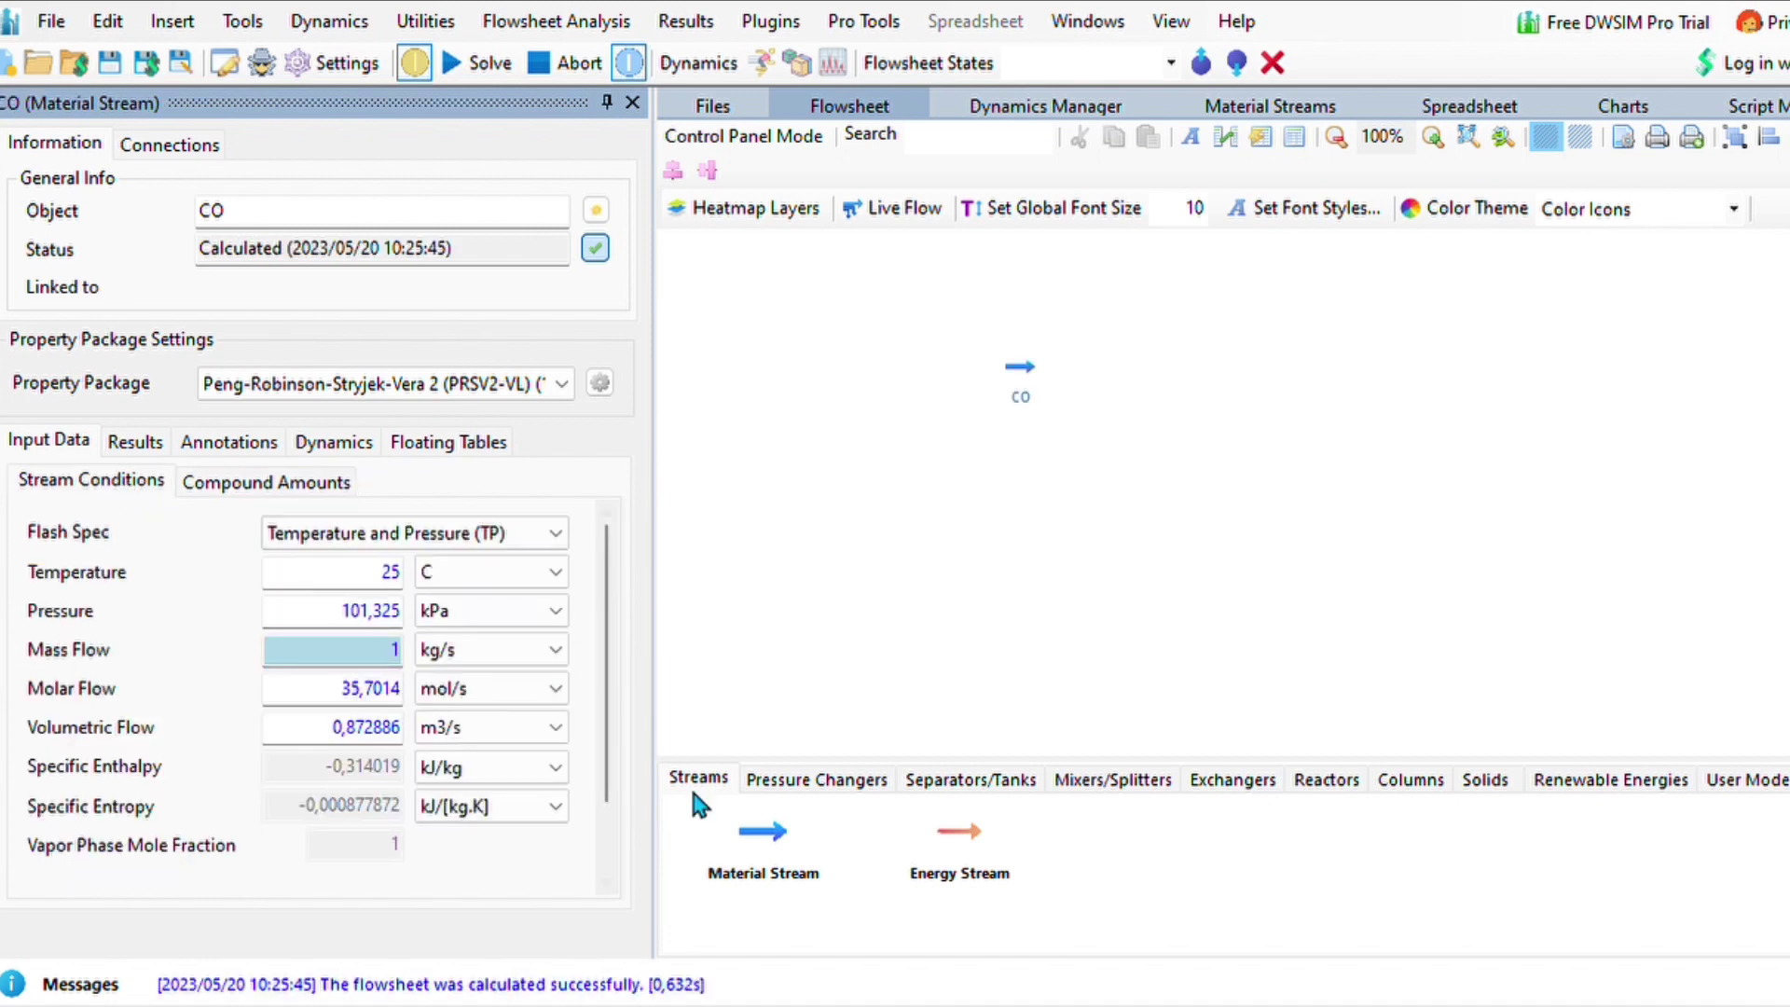
Step: Add a second material stream below CO and rename it H2O
drag(762, 850, 1072, 522)
click(280, 480)
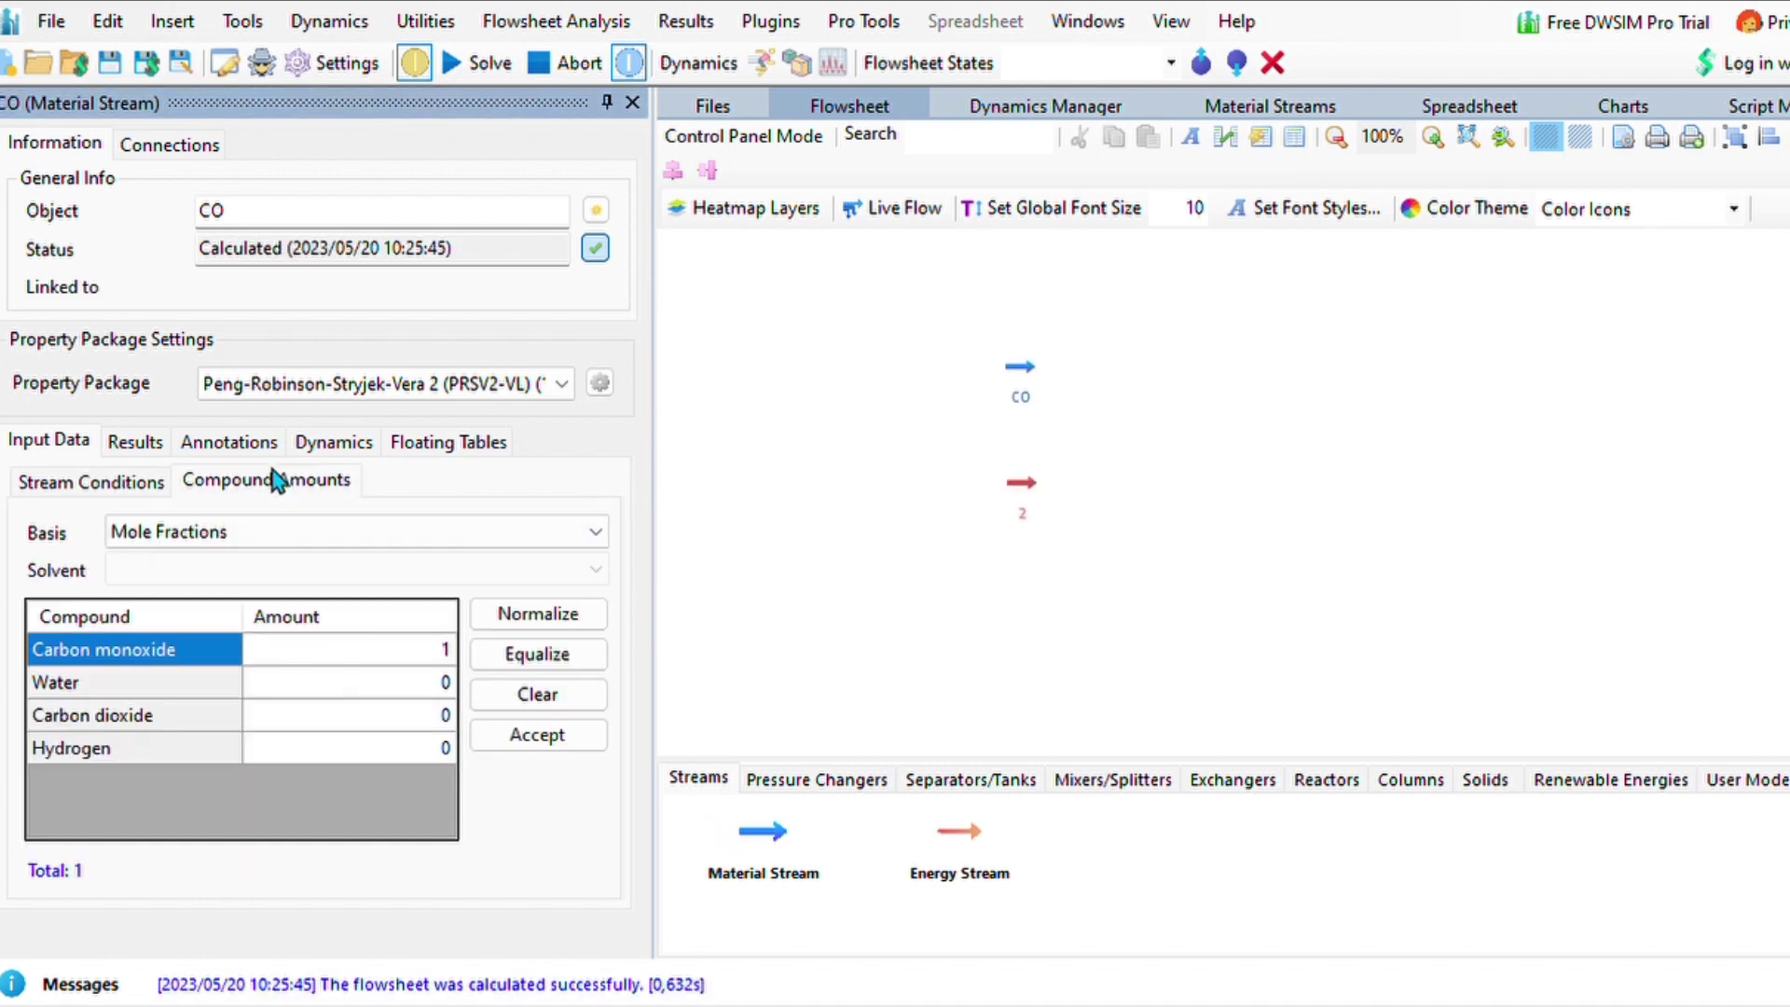
click(1022, 479)
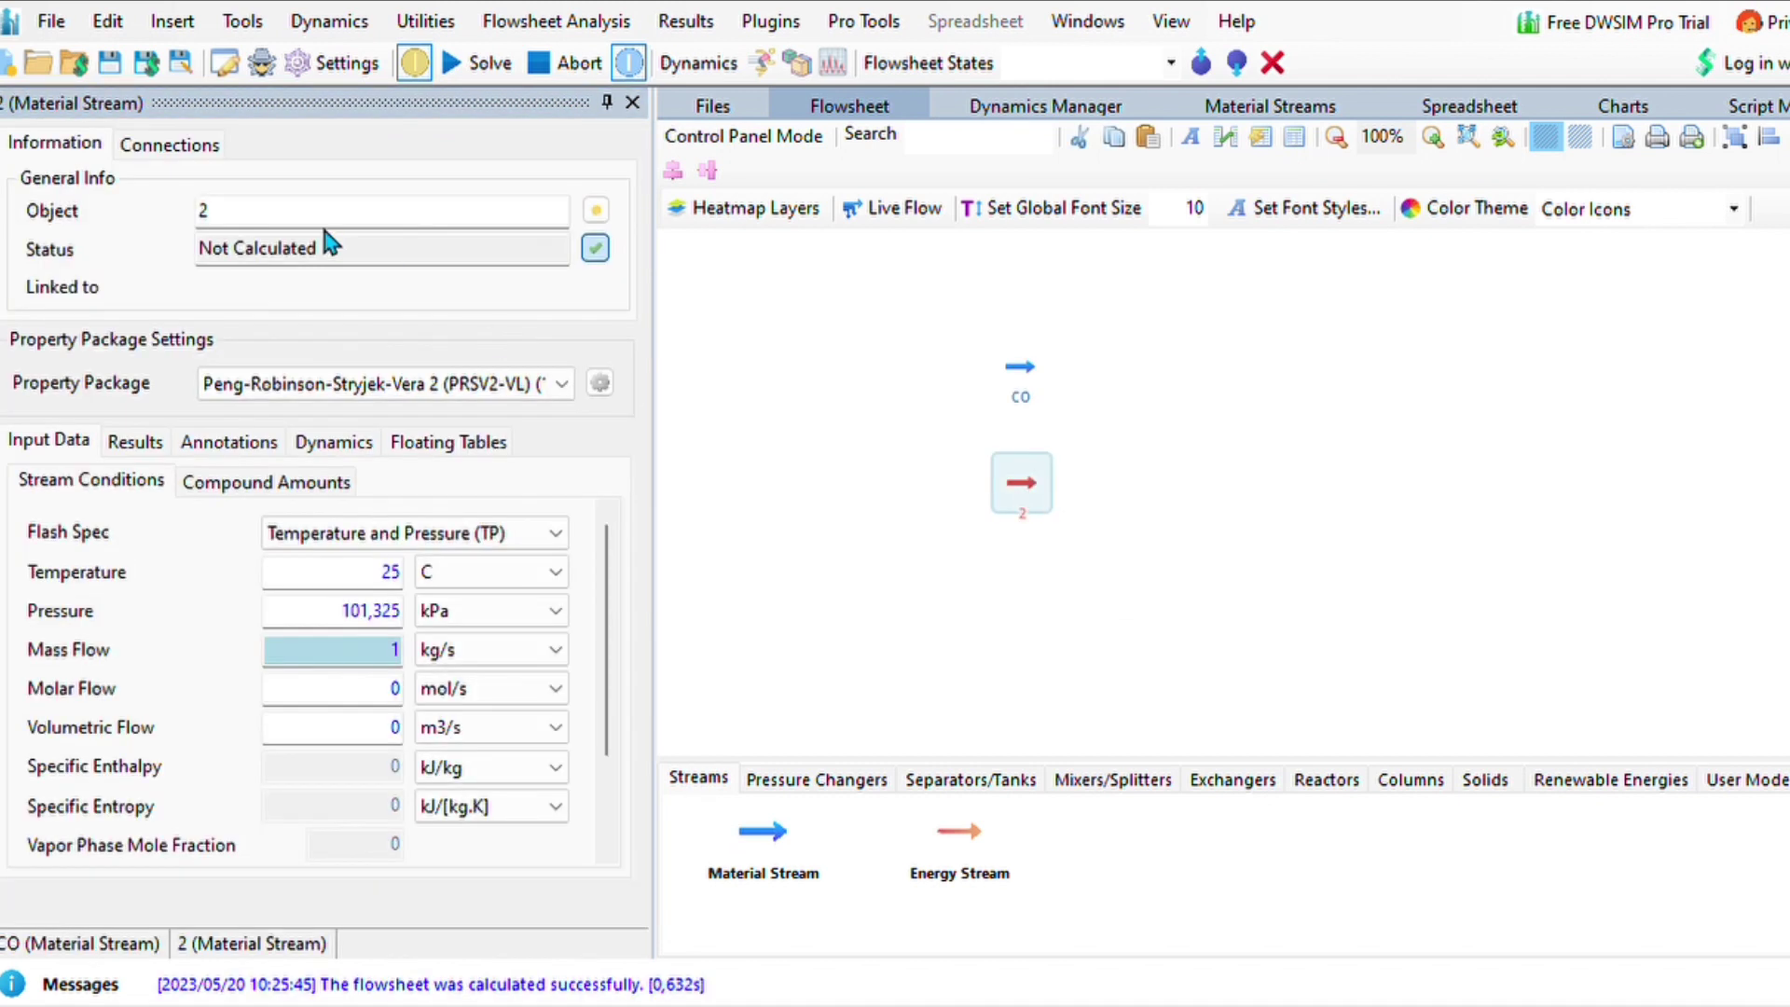
click(298, 224)
key(BackSpace)
text(H2O)
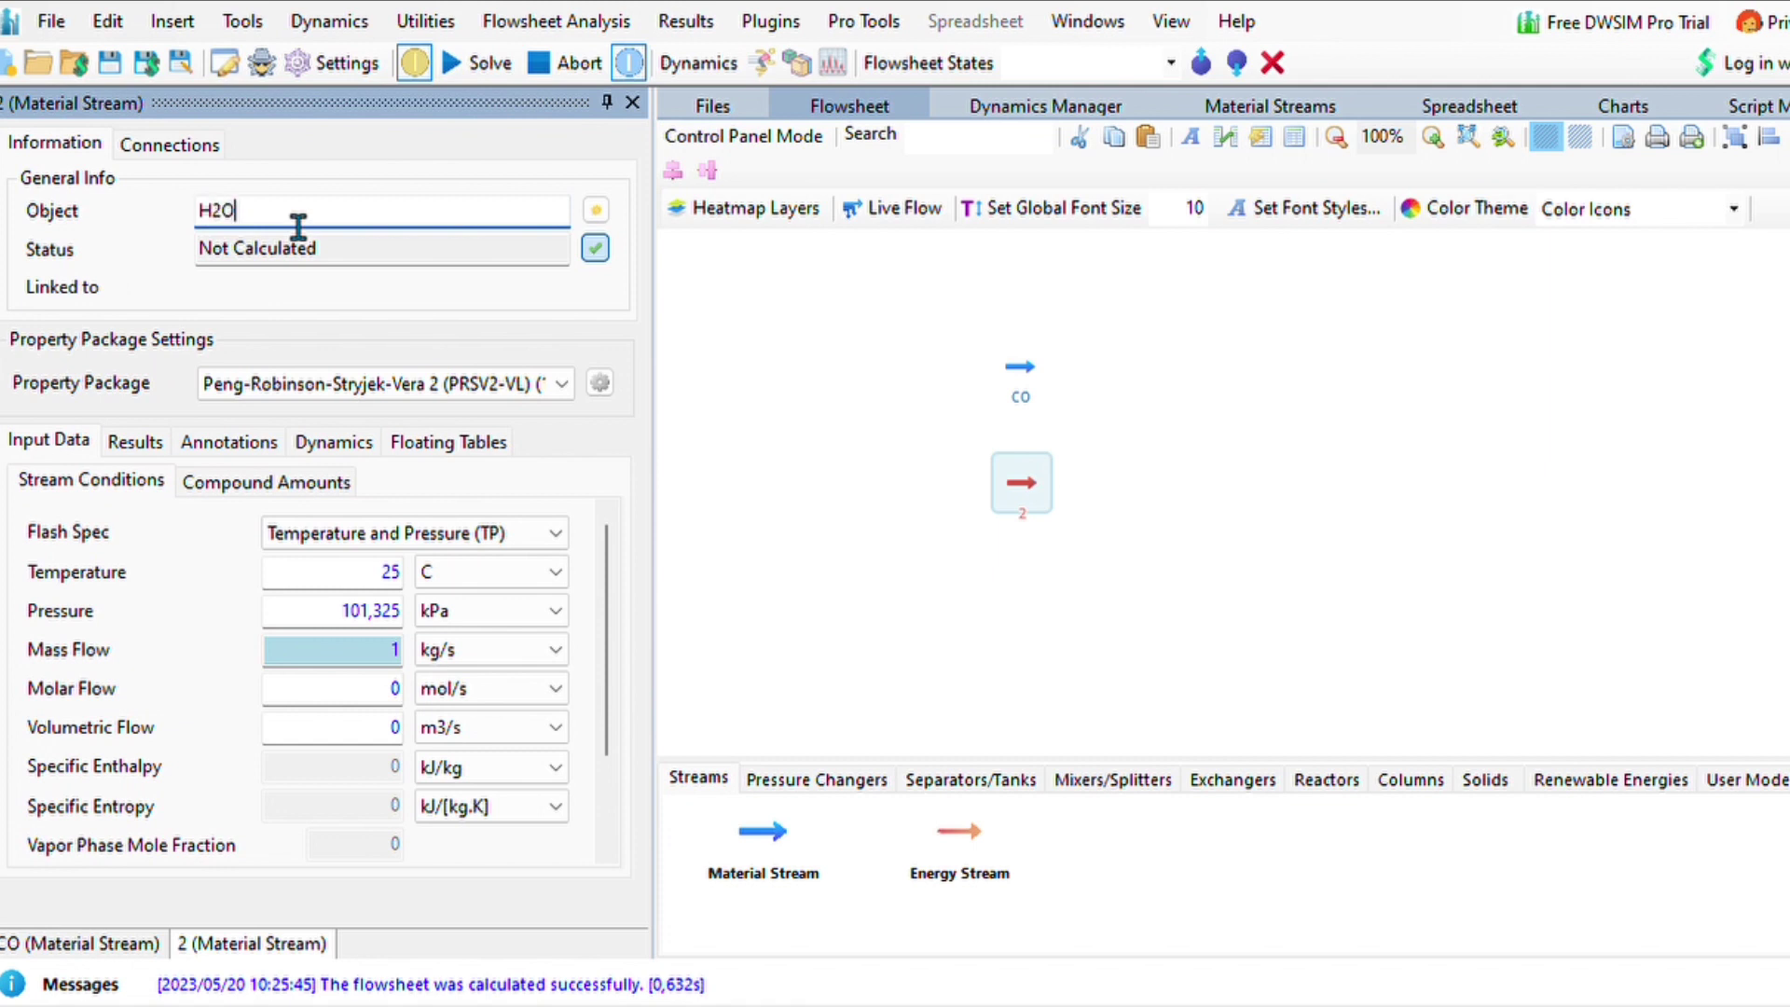
click(231, 484)
click(382, 213)
key(Return)
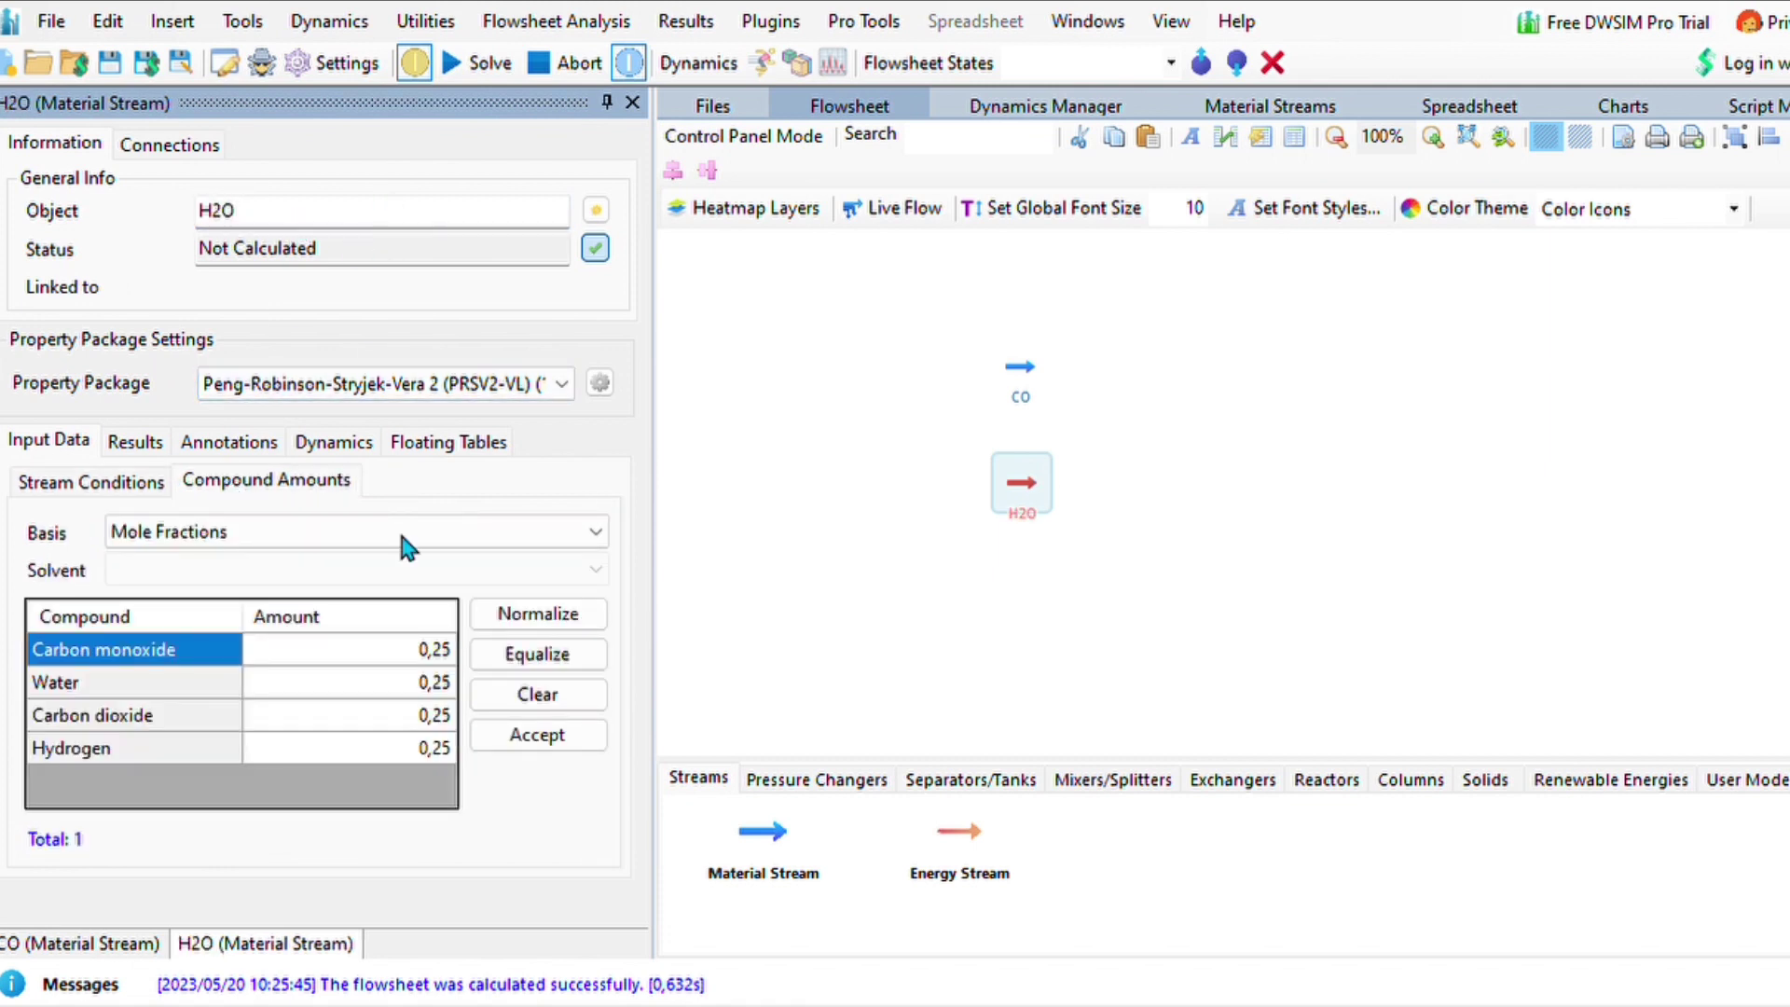
Step: Set the H2O stream's composition to pure water (1) and accept it
click(539, 697)
click(416, 693)
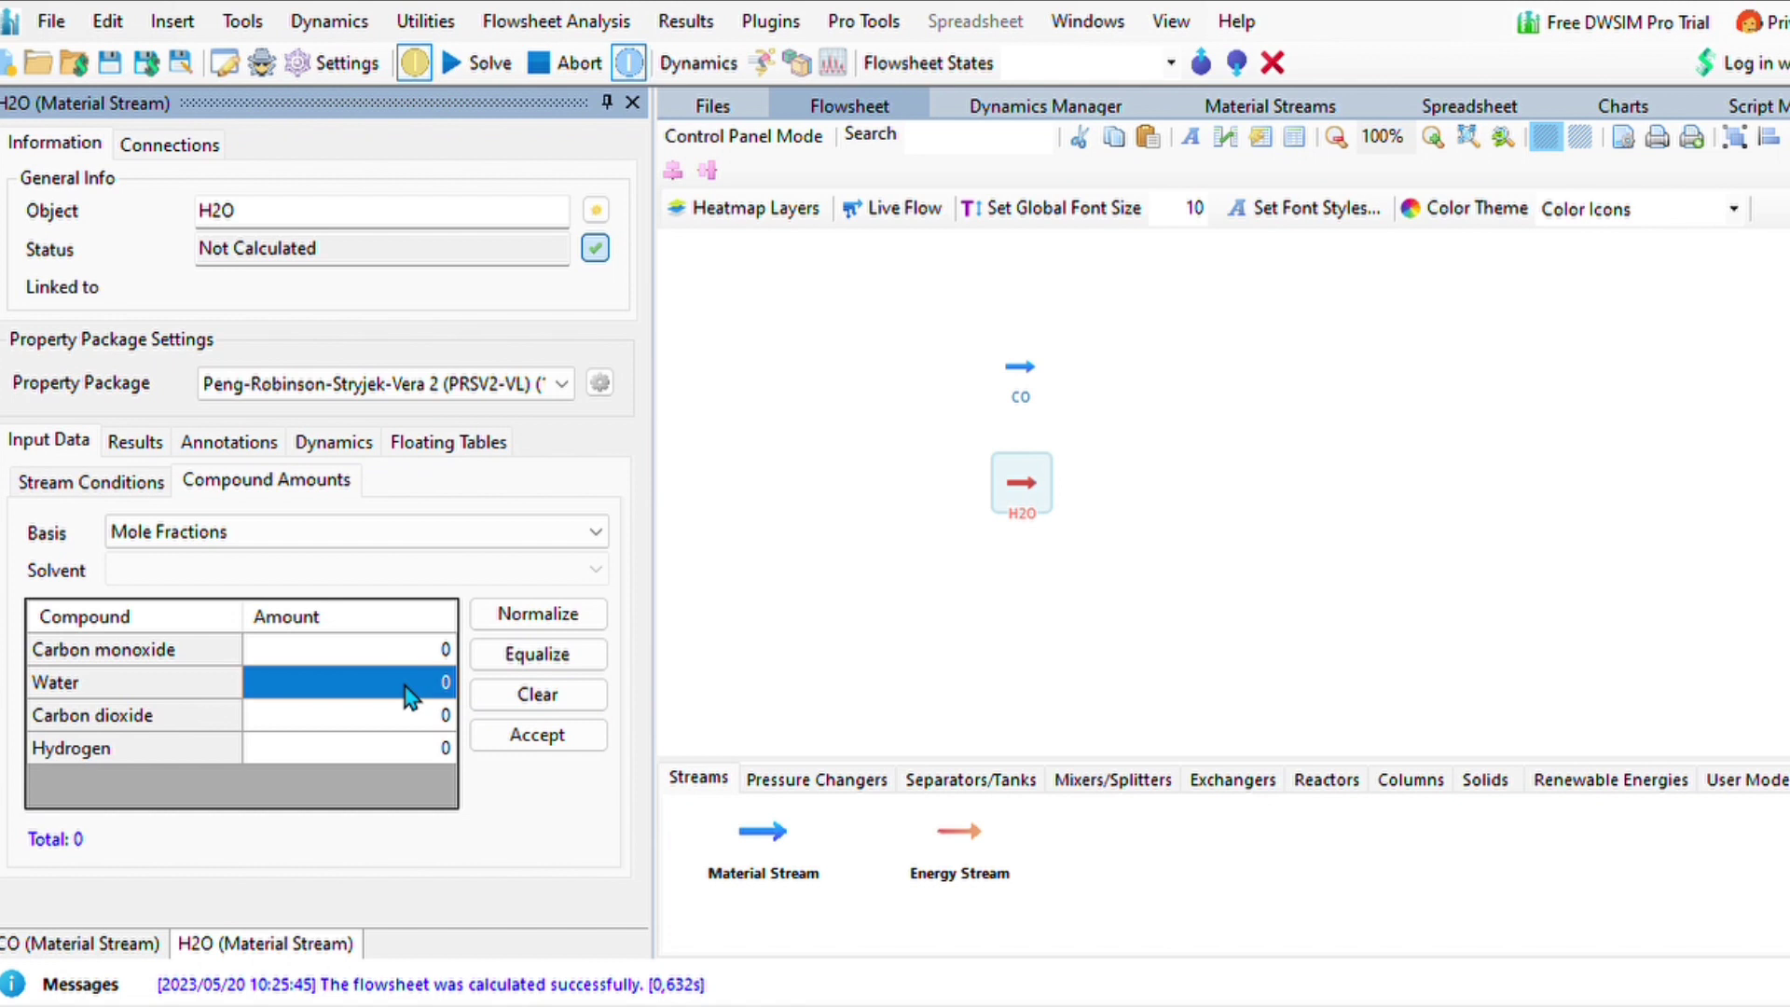
text(1)
click(508, 737)
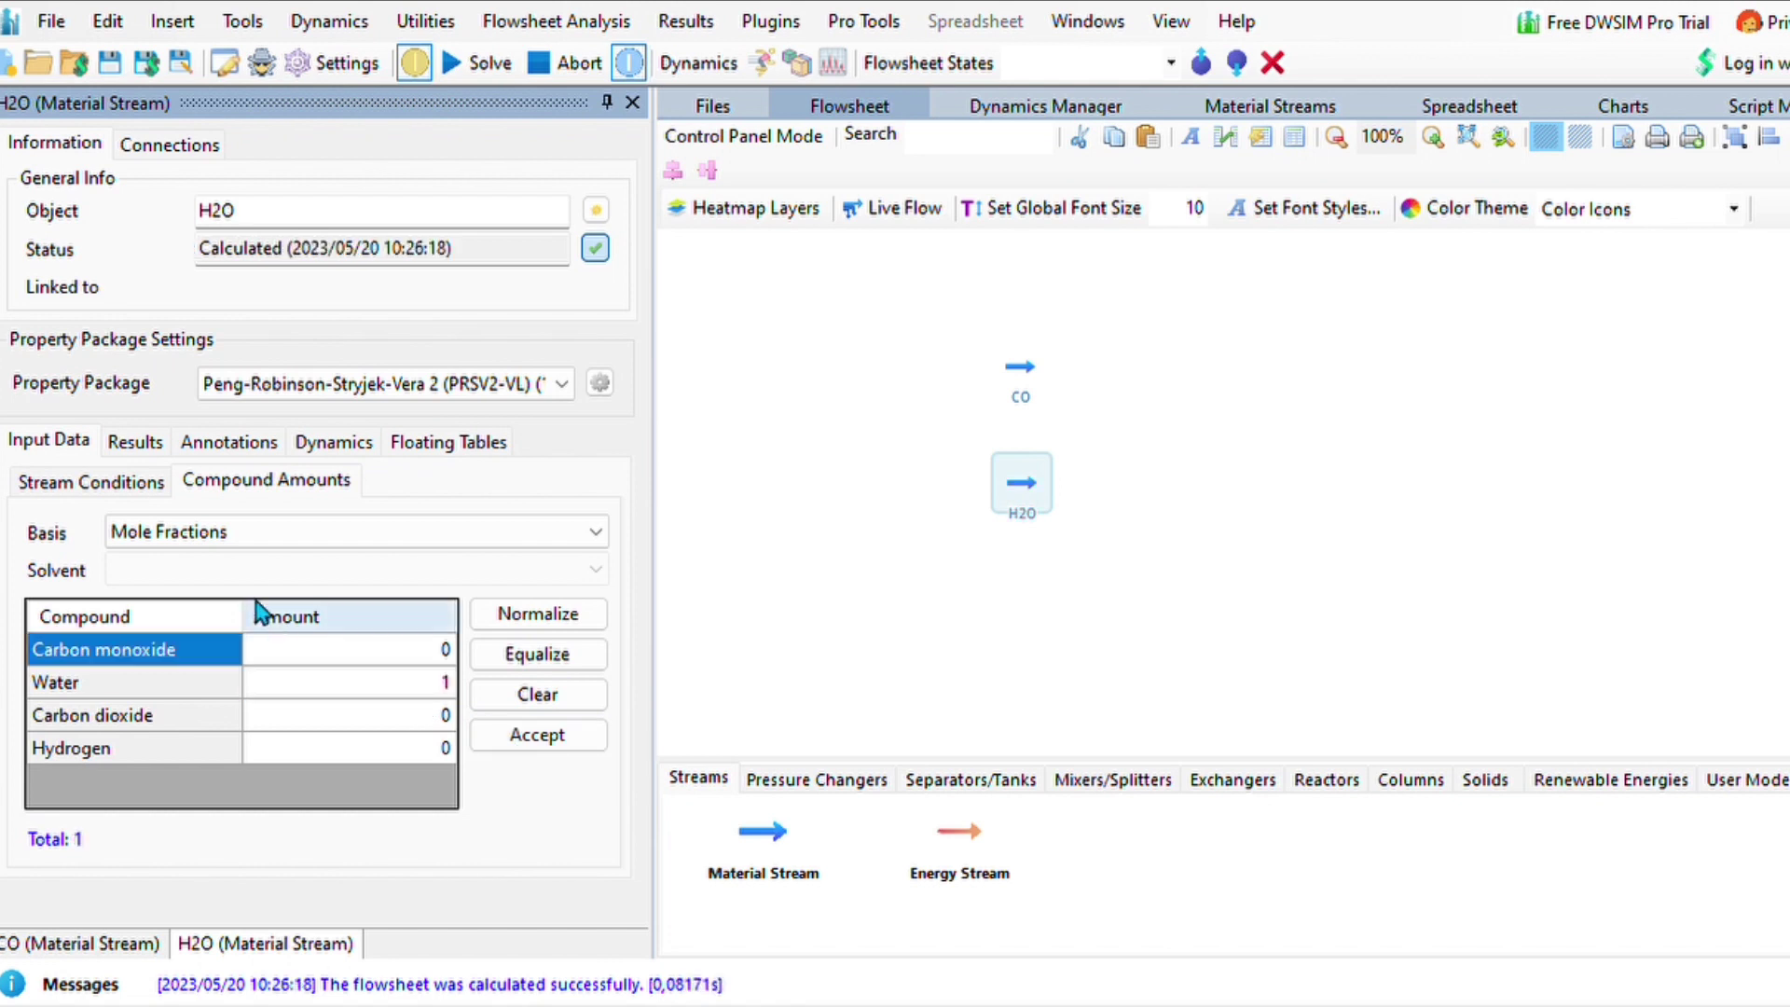
click(79, 480)
click(986, 570)
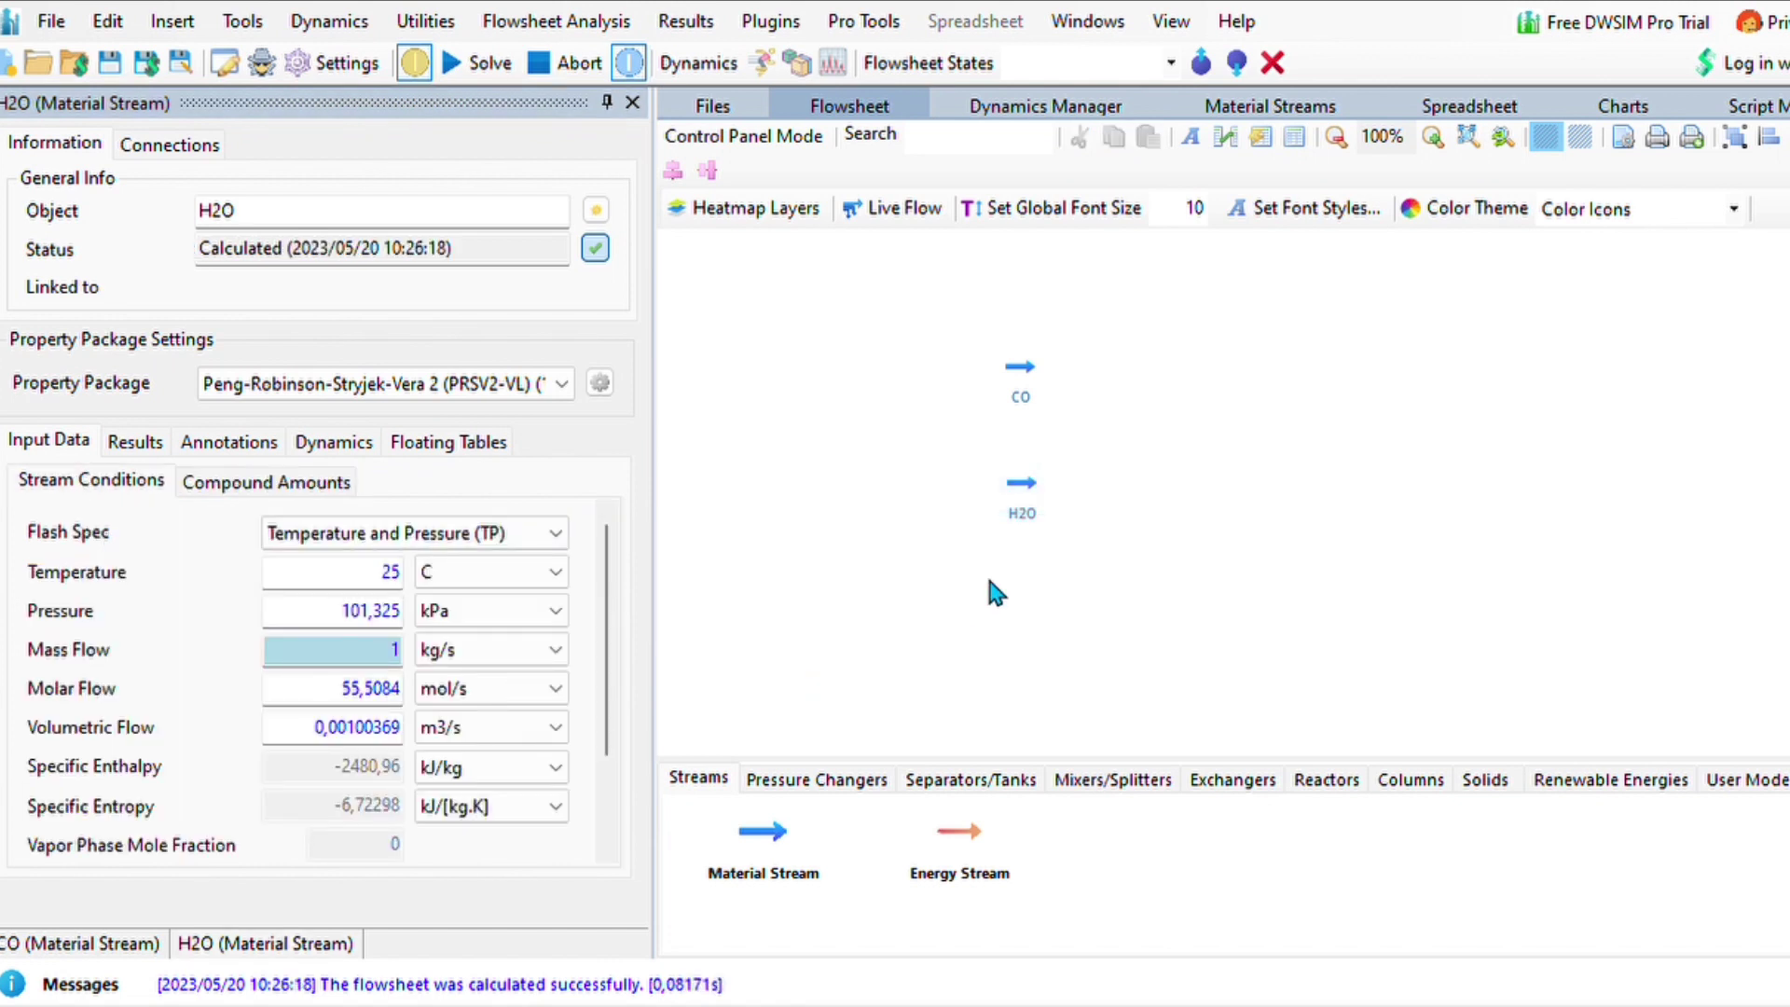
drag(986, 570, 819, 558)
Step: Place Stream Mixer MIX-1 right of the feeds and attach its outlet stream
click(816, 779)
click(1113, 779)
drag(759, 830, 988, 389)
drag(1119, 454, 1117, 401)
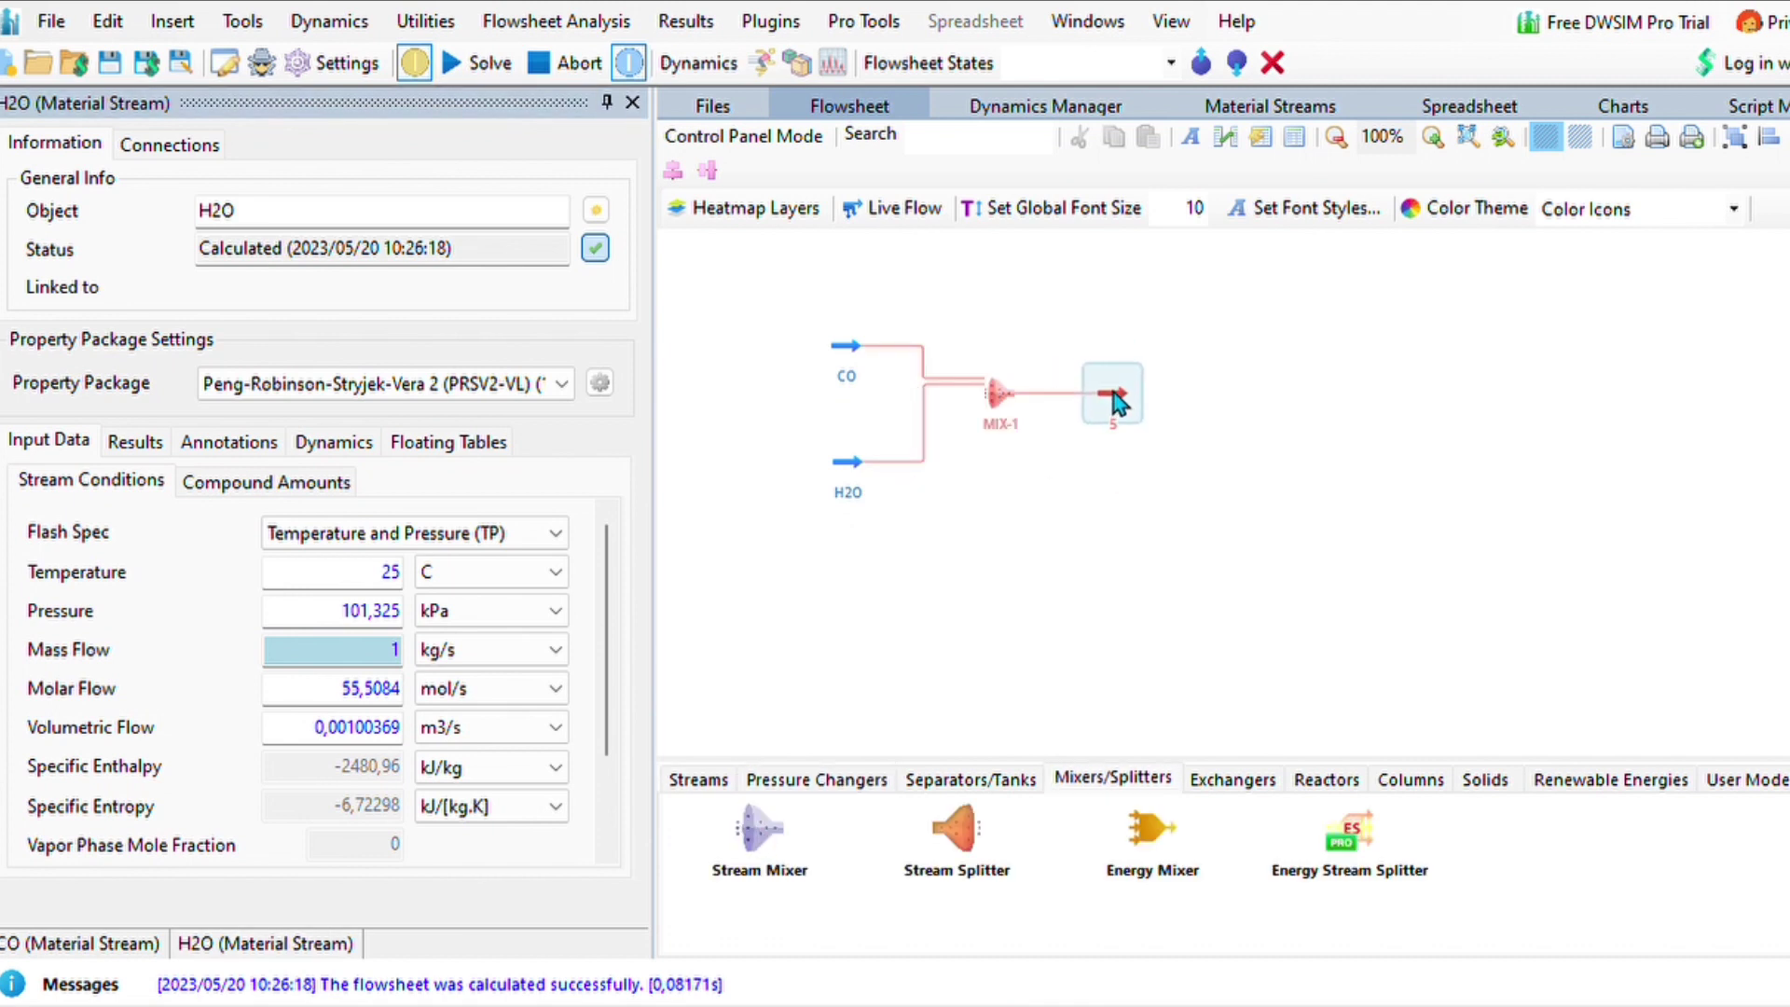
Step: Rename the outlet 'CO + H2O', solve, and check its 0.3914 CO / 0.6086 water fractions
double_click(503, 216)
key(BackSpace)
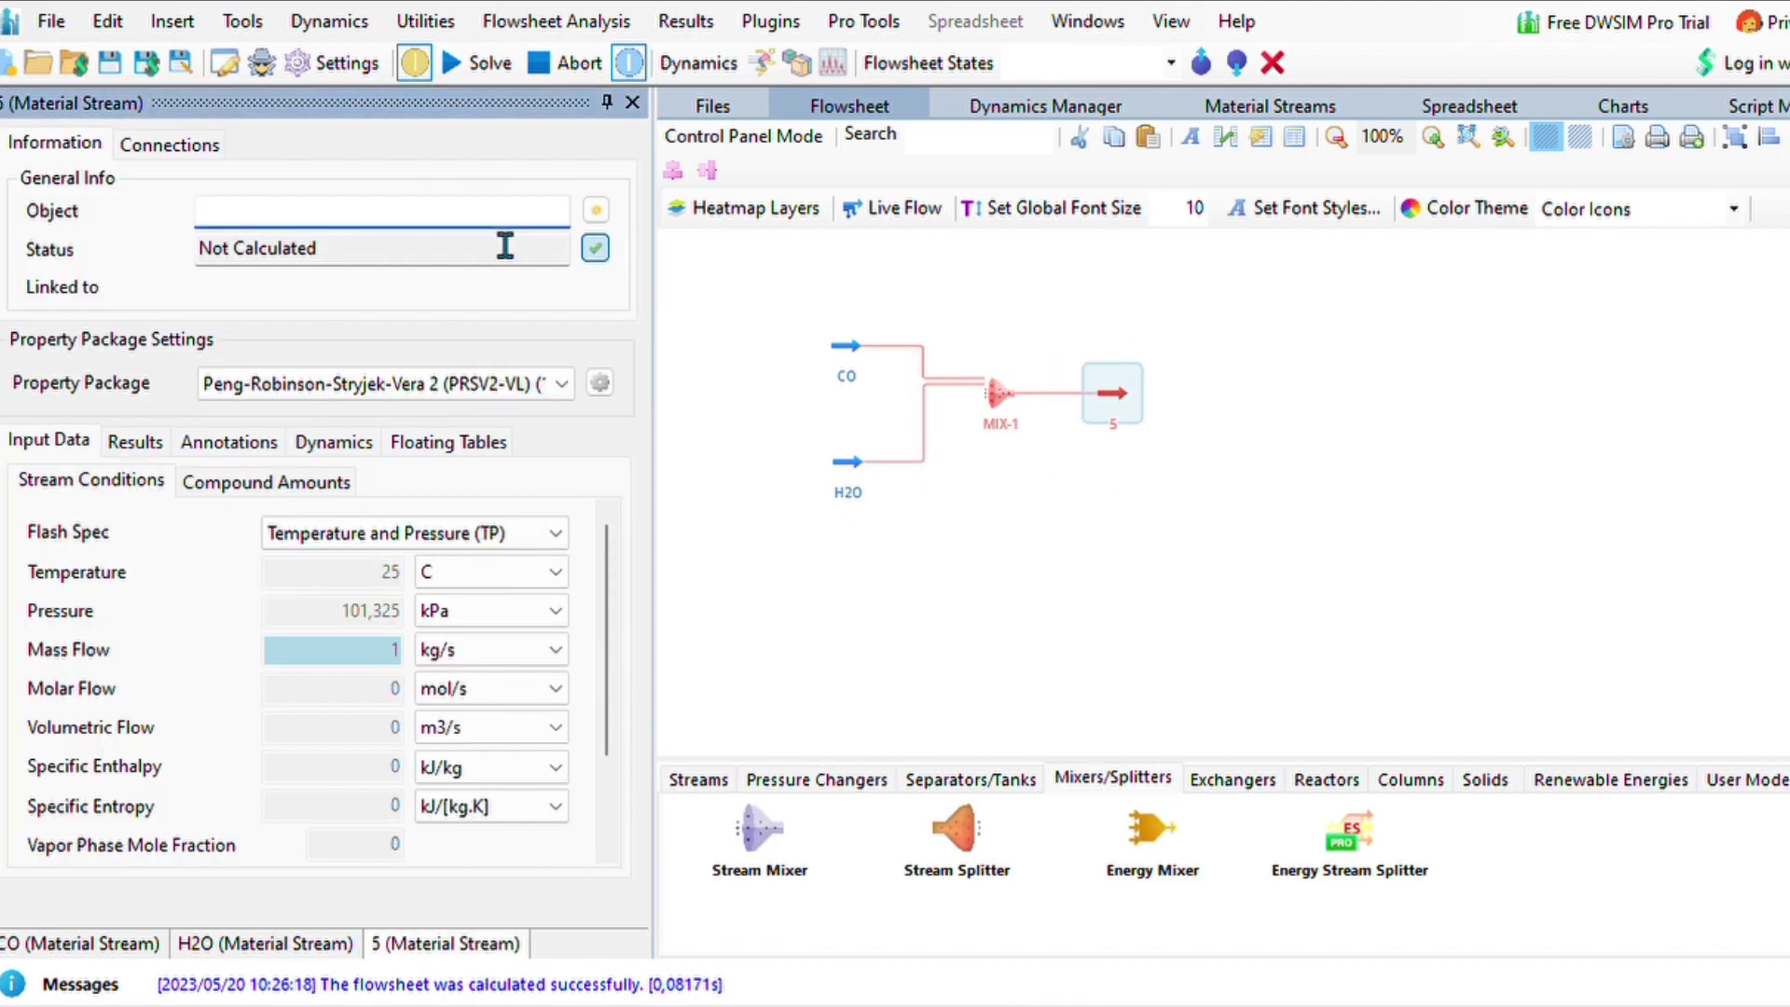
text(CO + H2O)
key(Return)
click(850, 574)
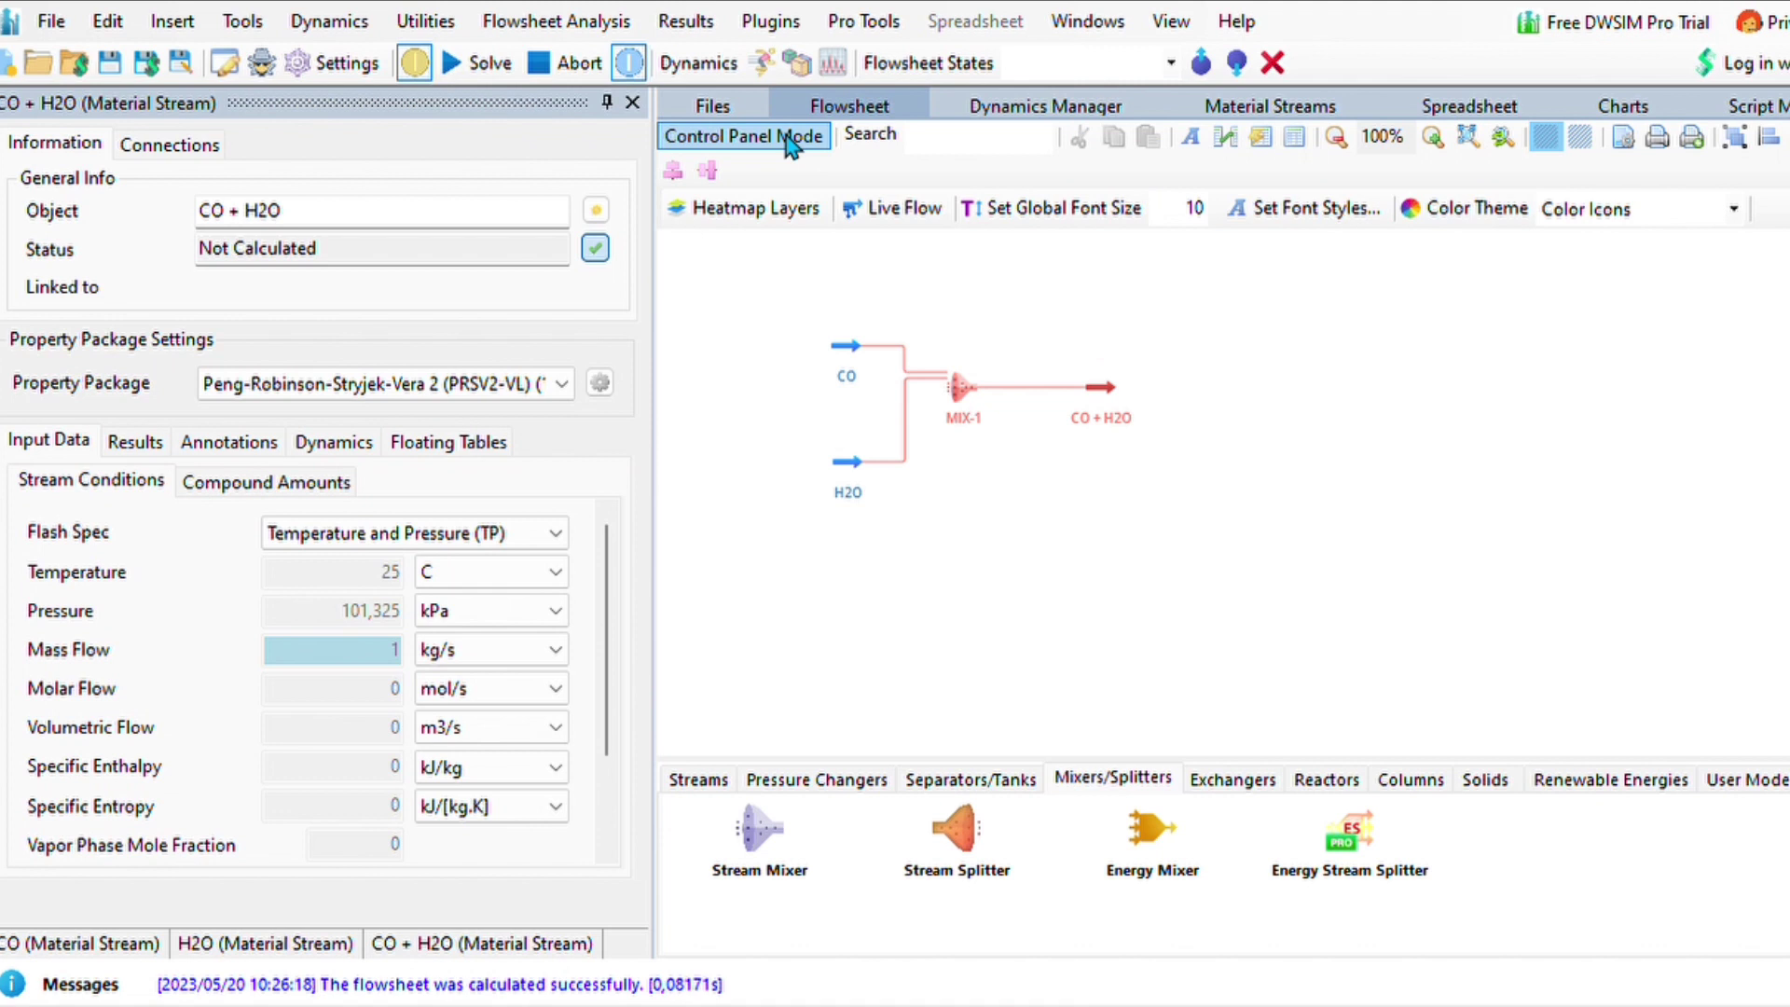
click(477, 63)
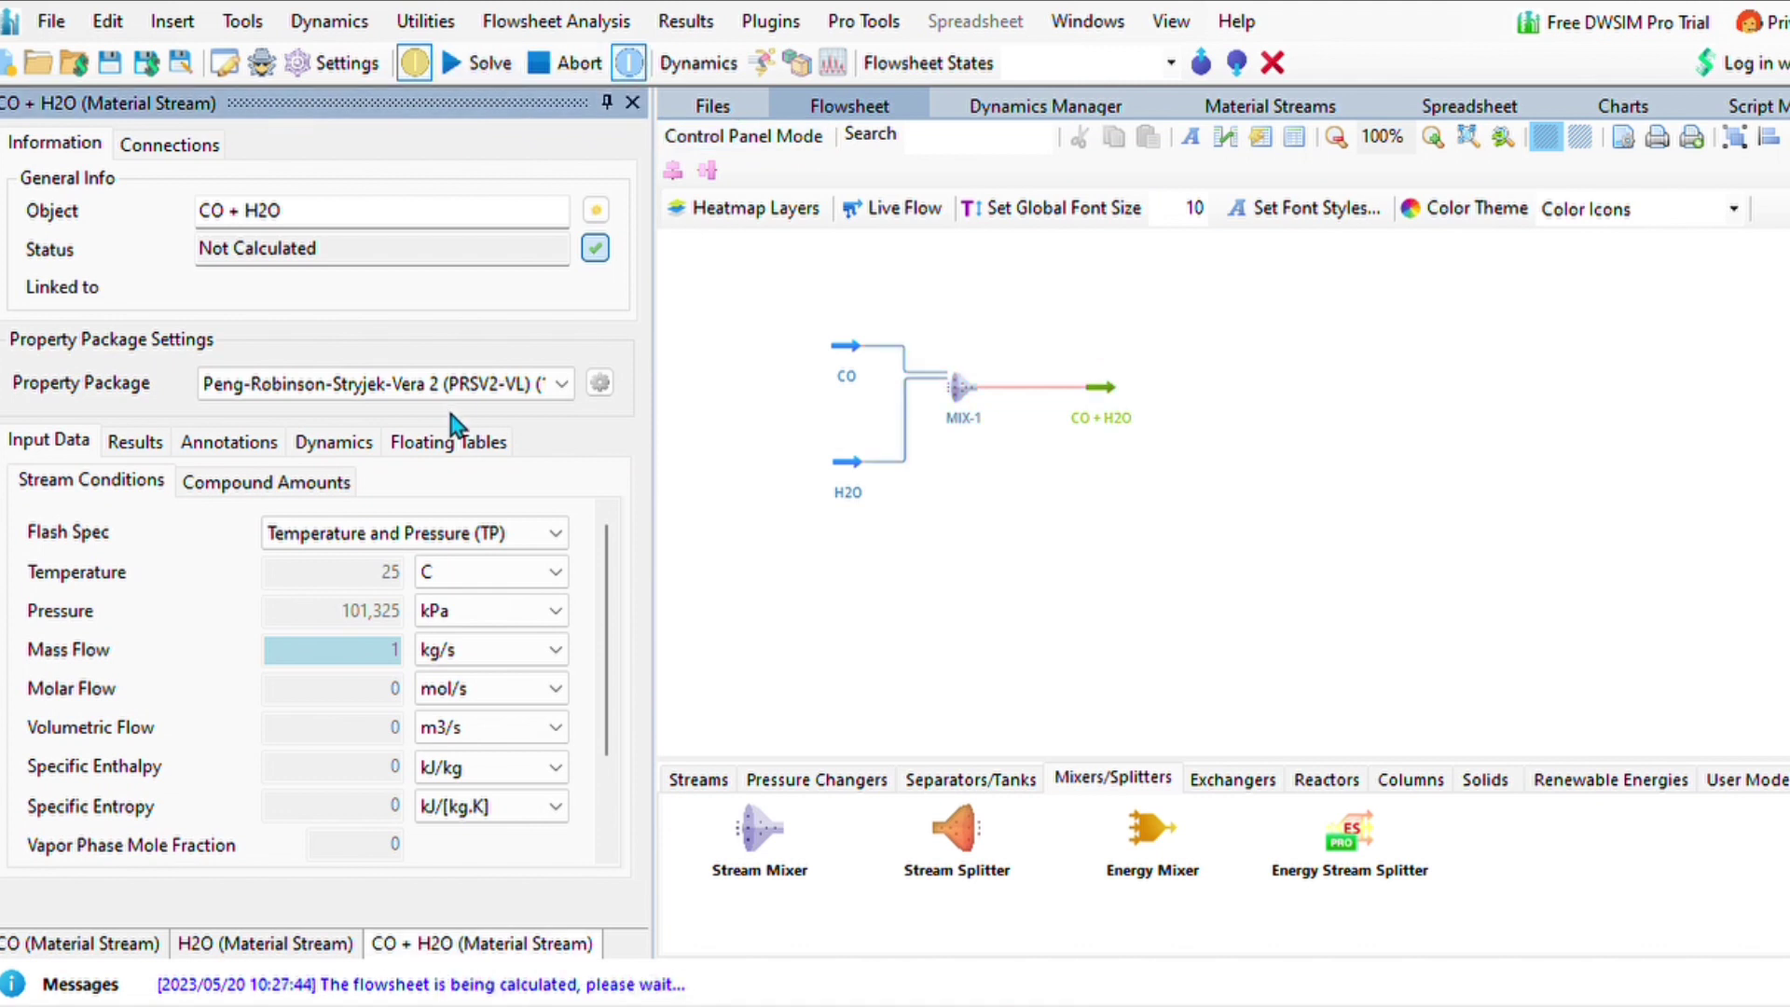
click(307, 485)
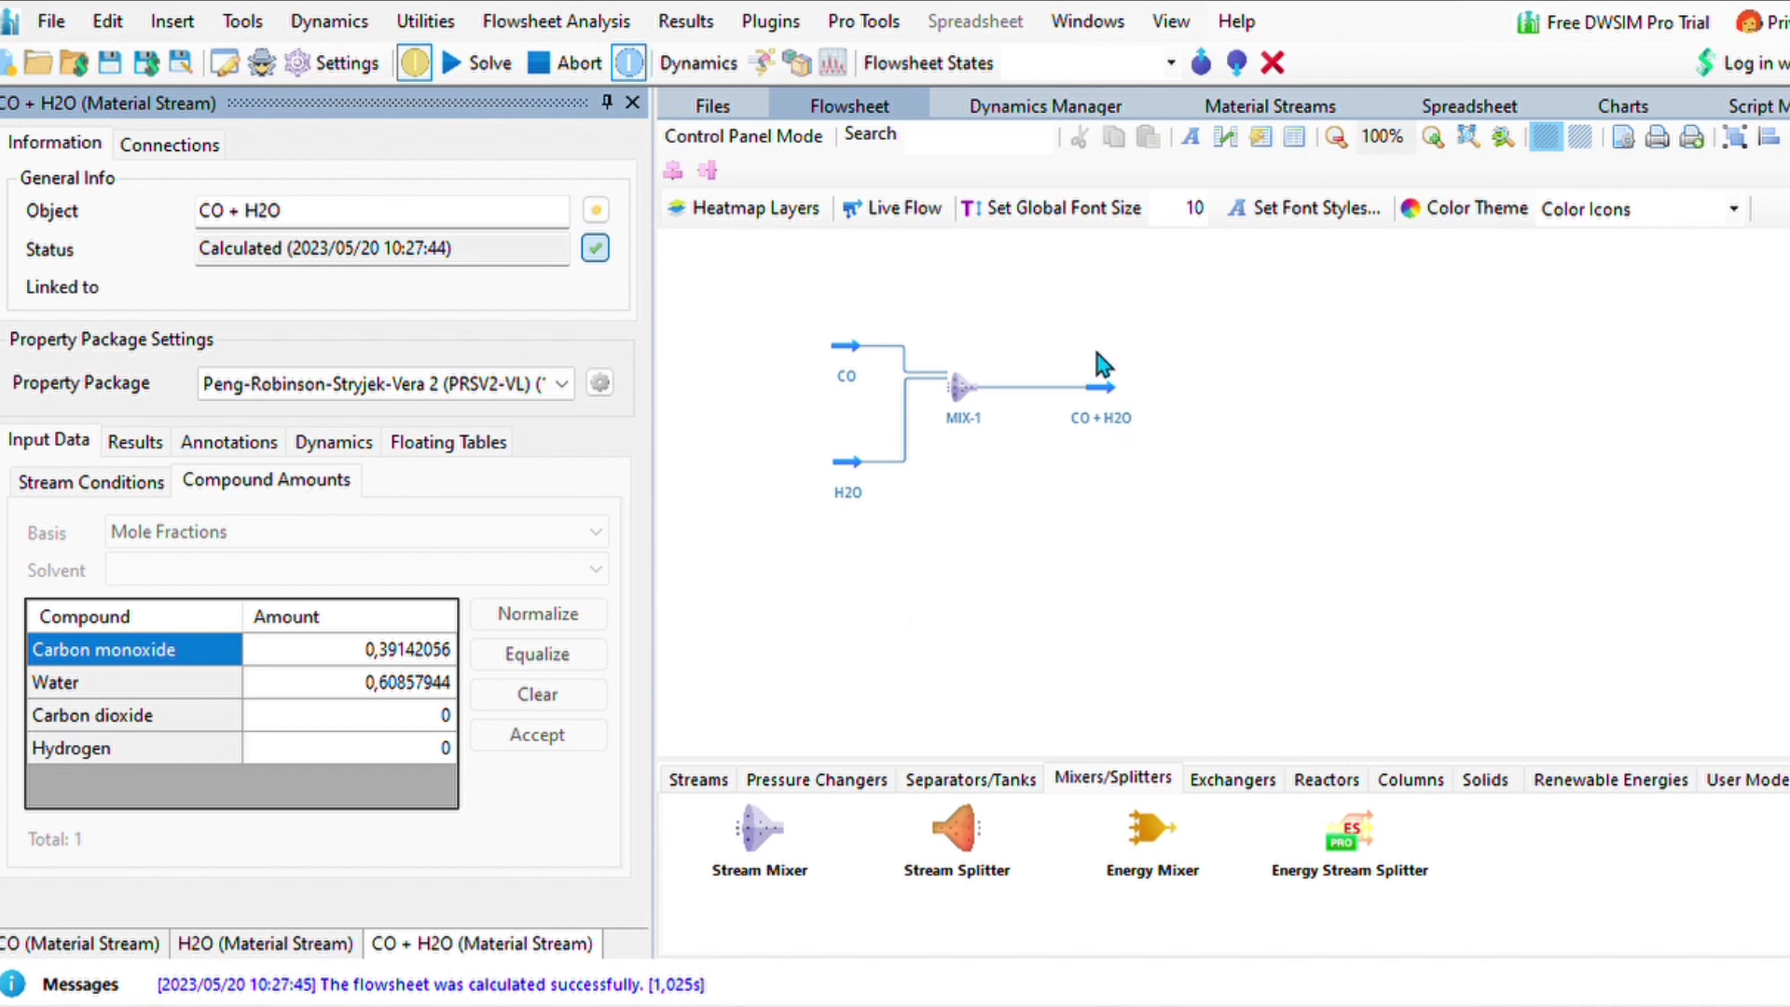
click(960, 385)
Step: Place Gibbs reactor RGIBBS-1 after CO + H2O, including carbon monoxide, water, carbon dioxide and hydrogen
click(817, 778)
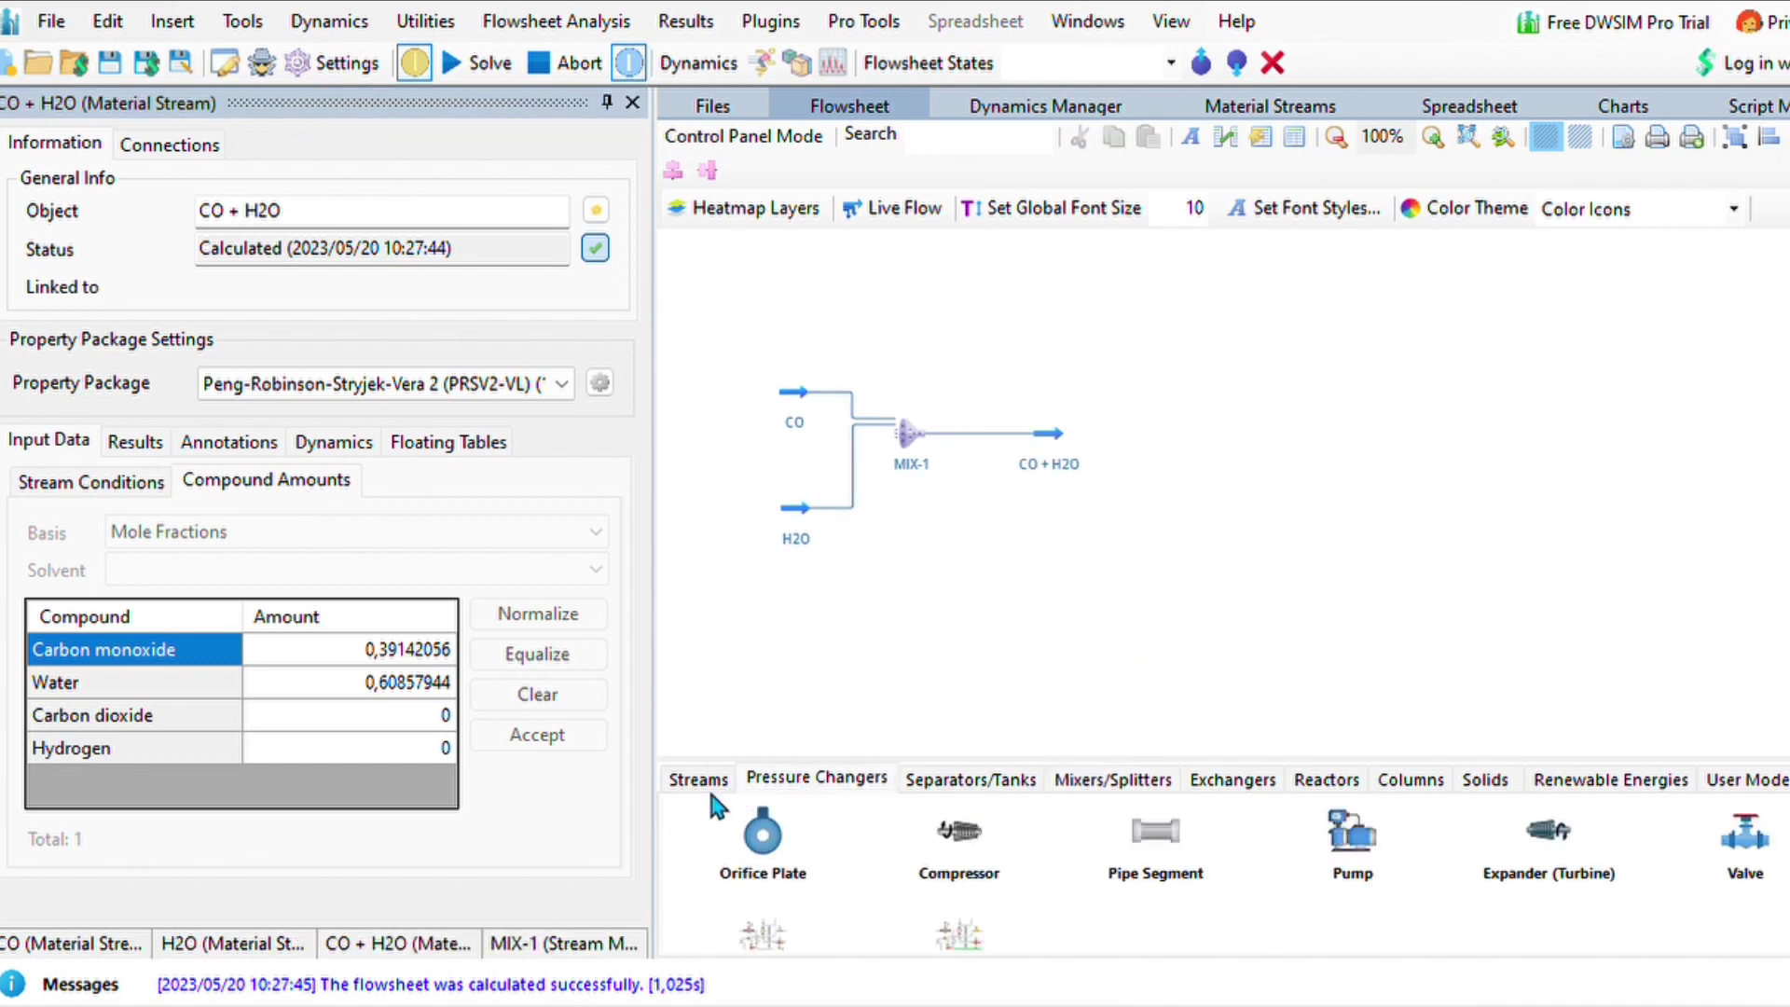
click(1326, 778)
drag(1349, 828, 1166, 424)
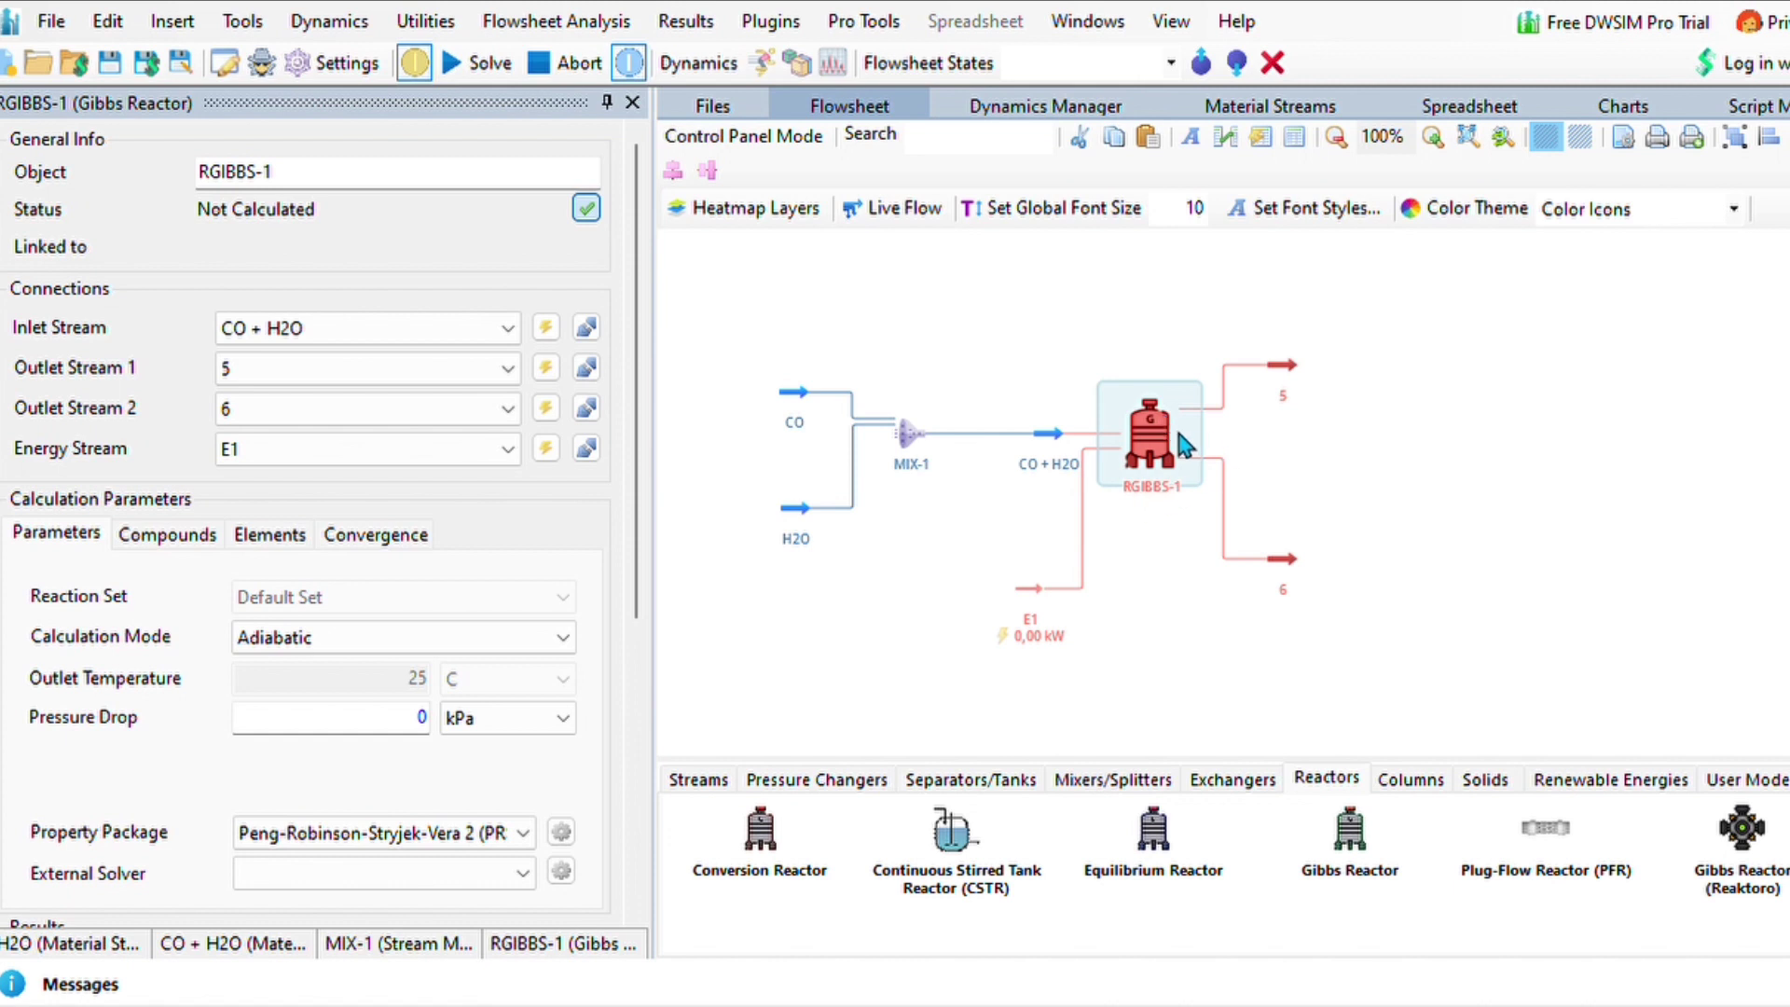
click(167, 533)
click(19, 565)
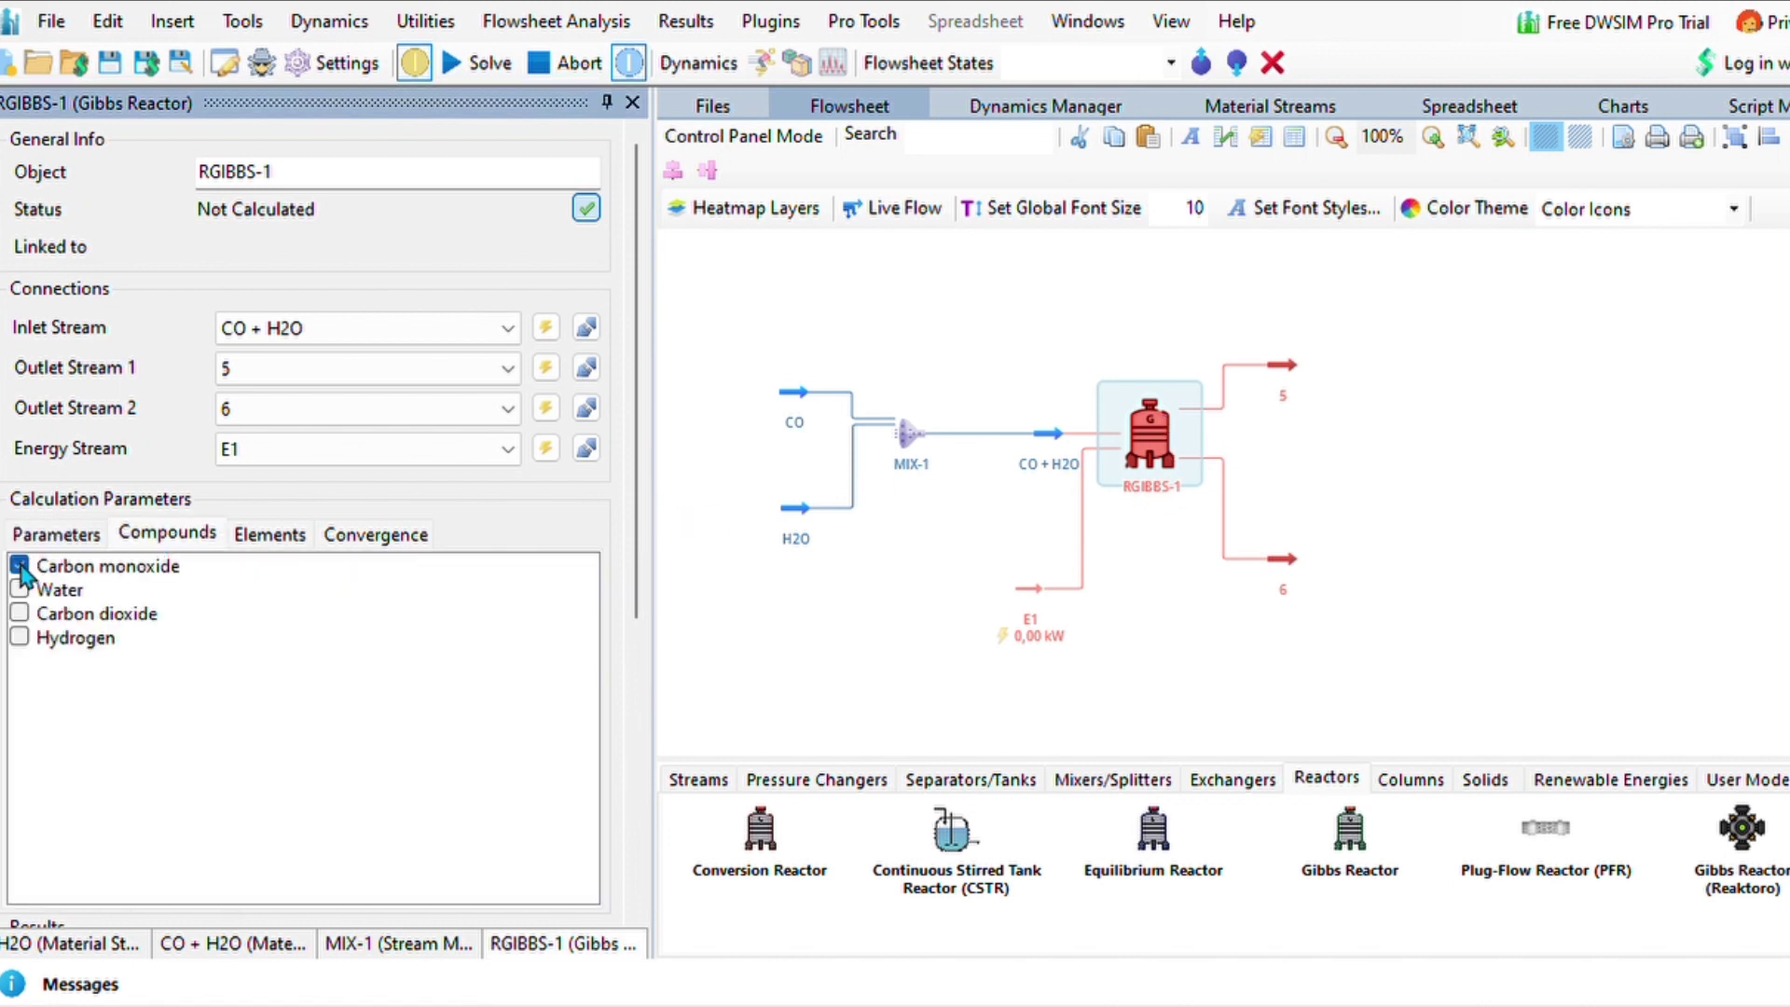
click(19, 589)
click(19, 613)
click(18, 637)
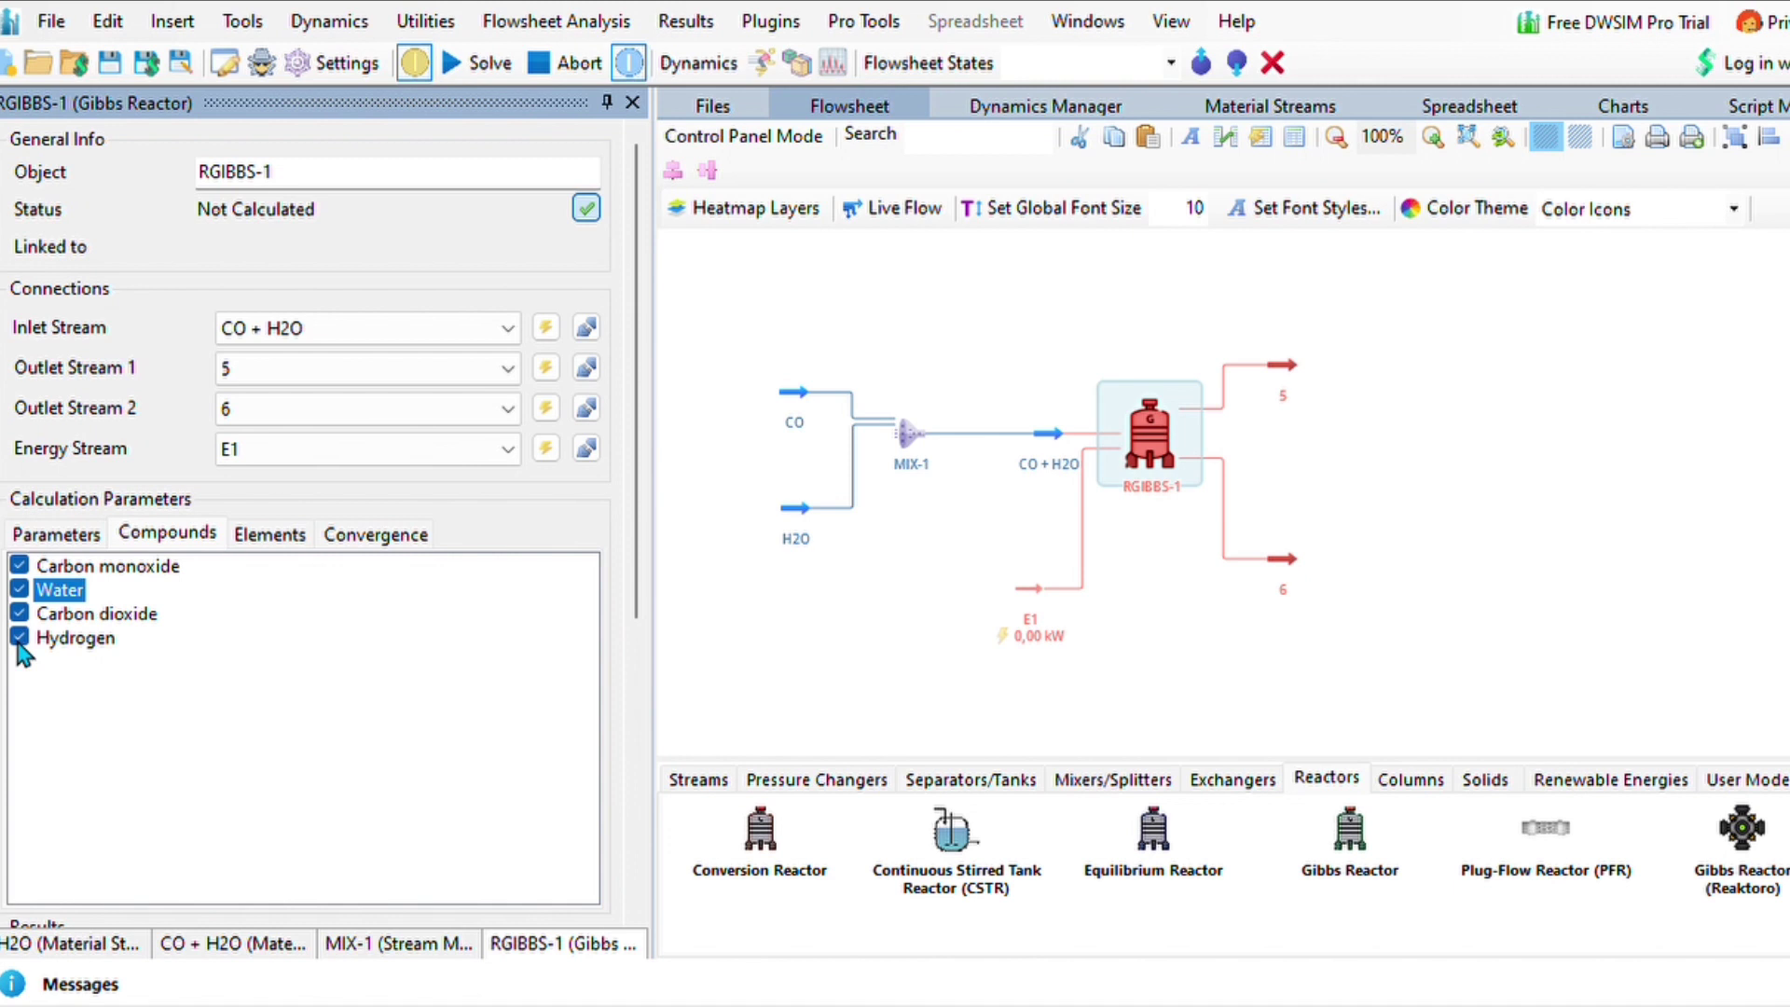
Step: Give the reactor a fixed 300 C outlet temperature, solve, and inspect stream 5's compounds
click(56, 532)
key(Down)
key(Down)
key(Tab)
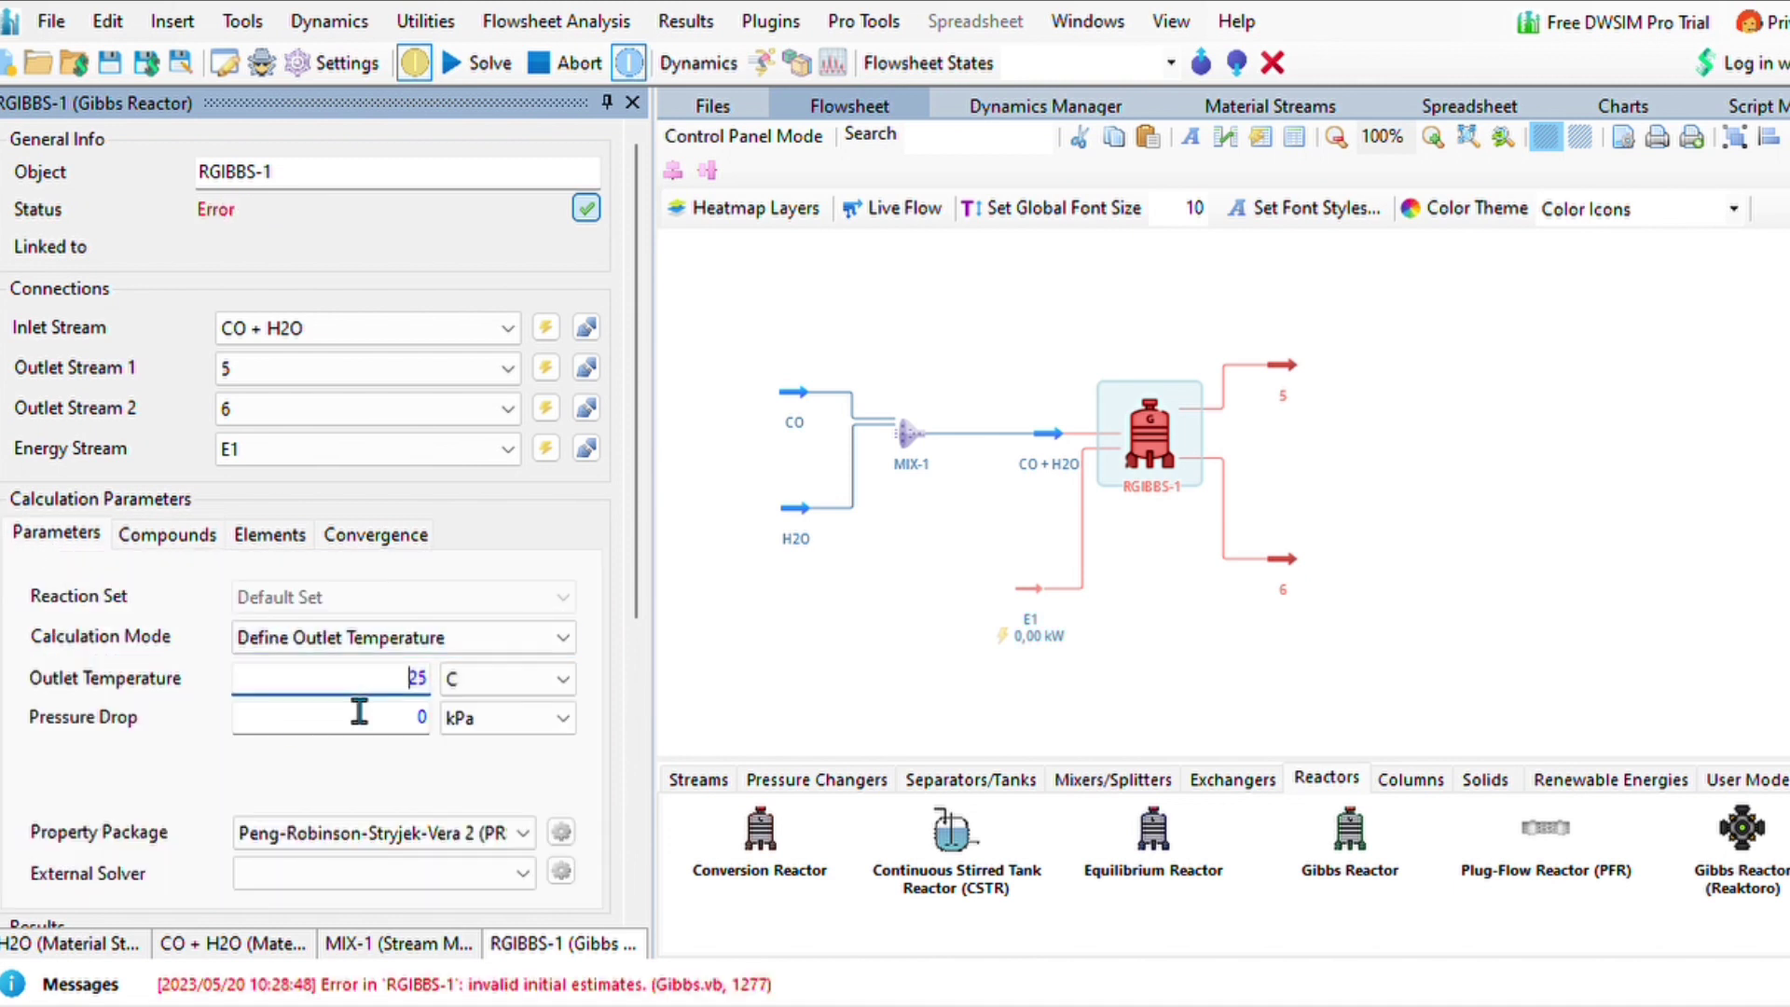
text(300)
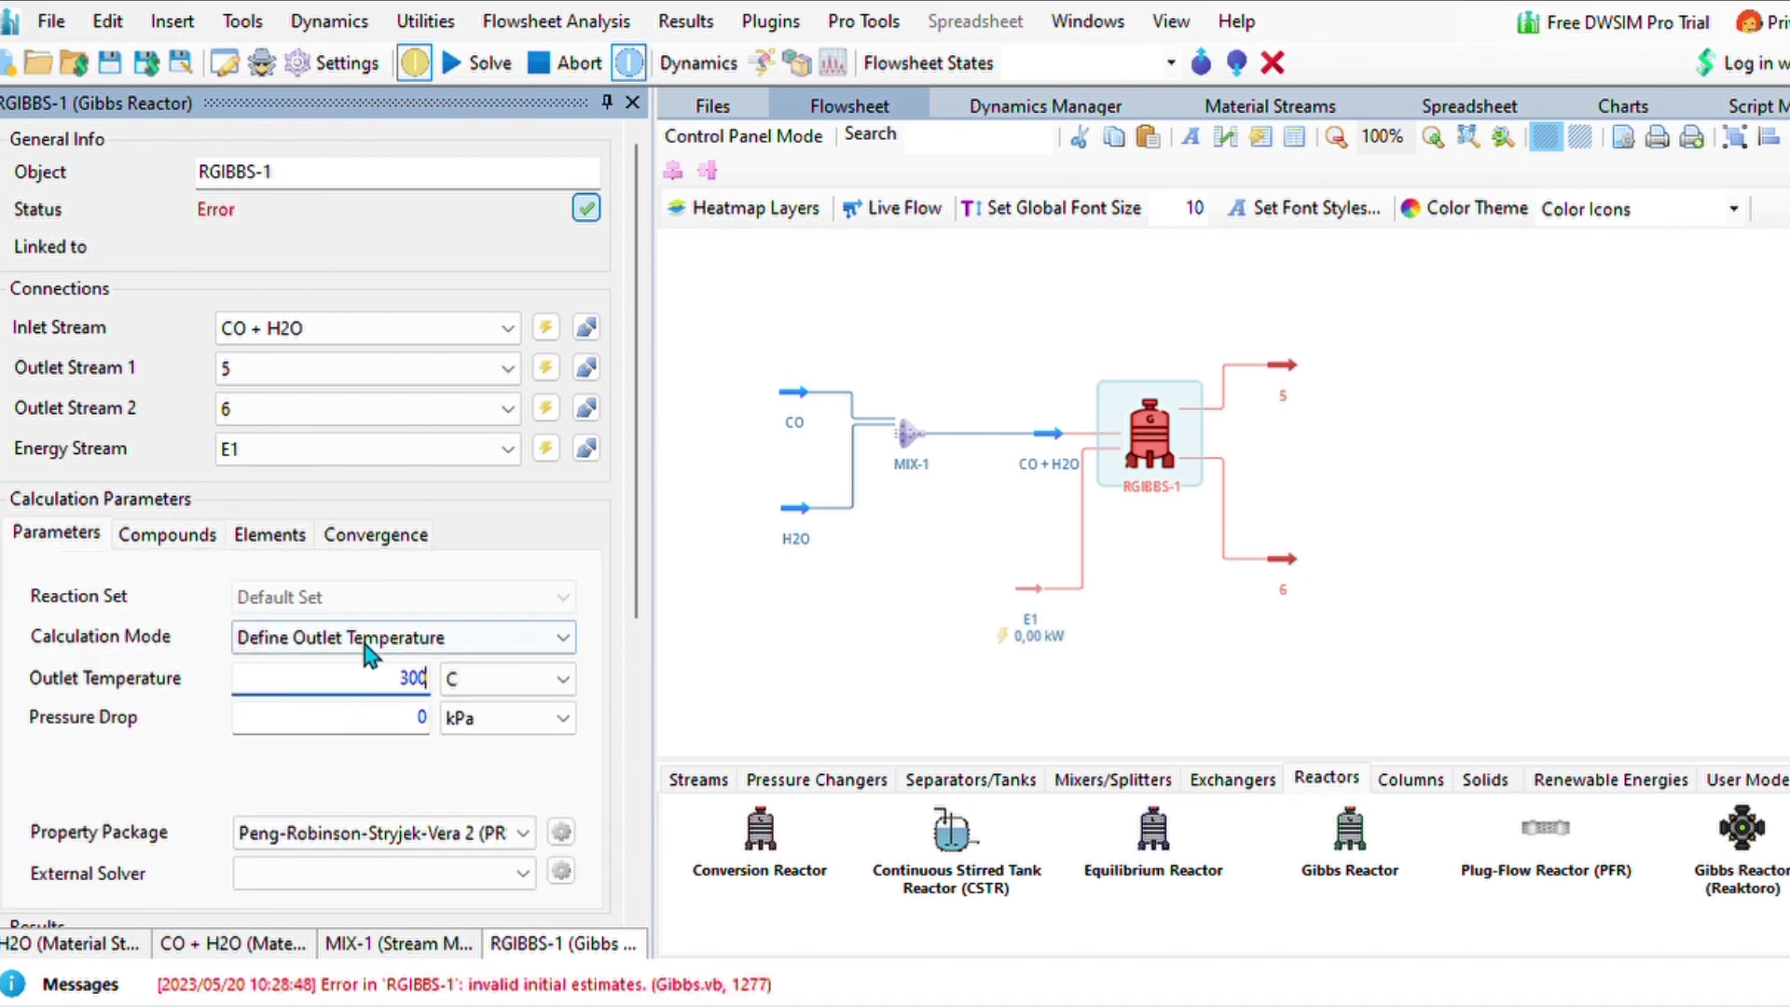
click(180, 535)
click(90, 534)
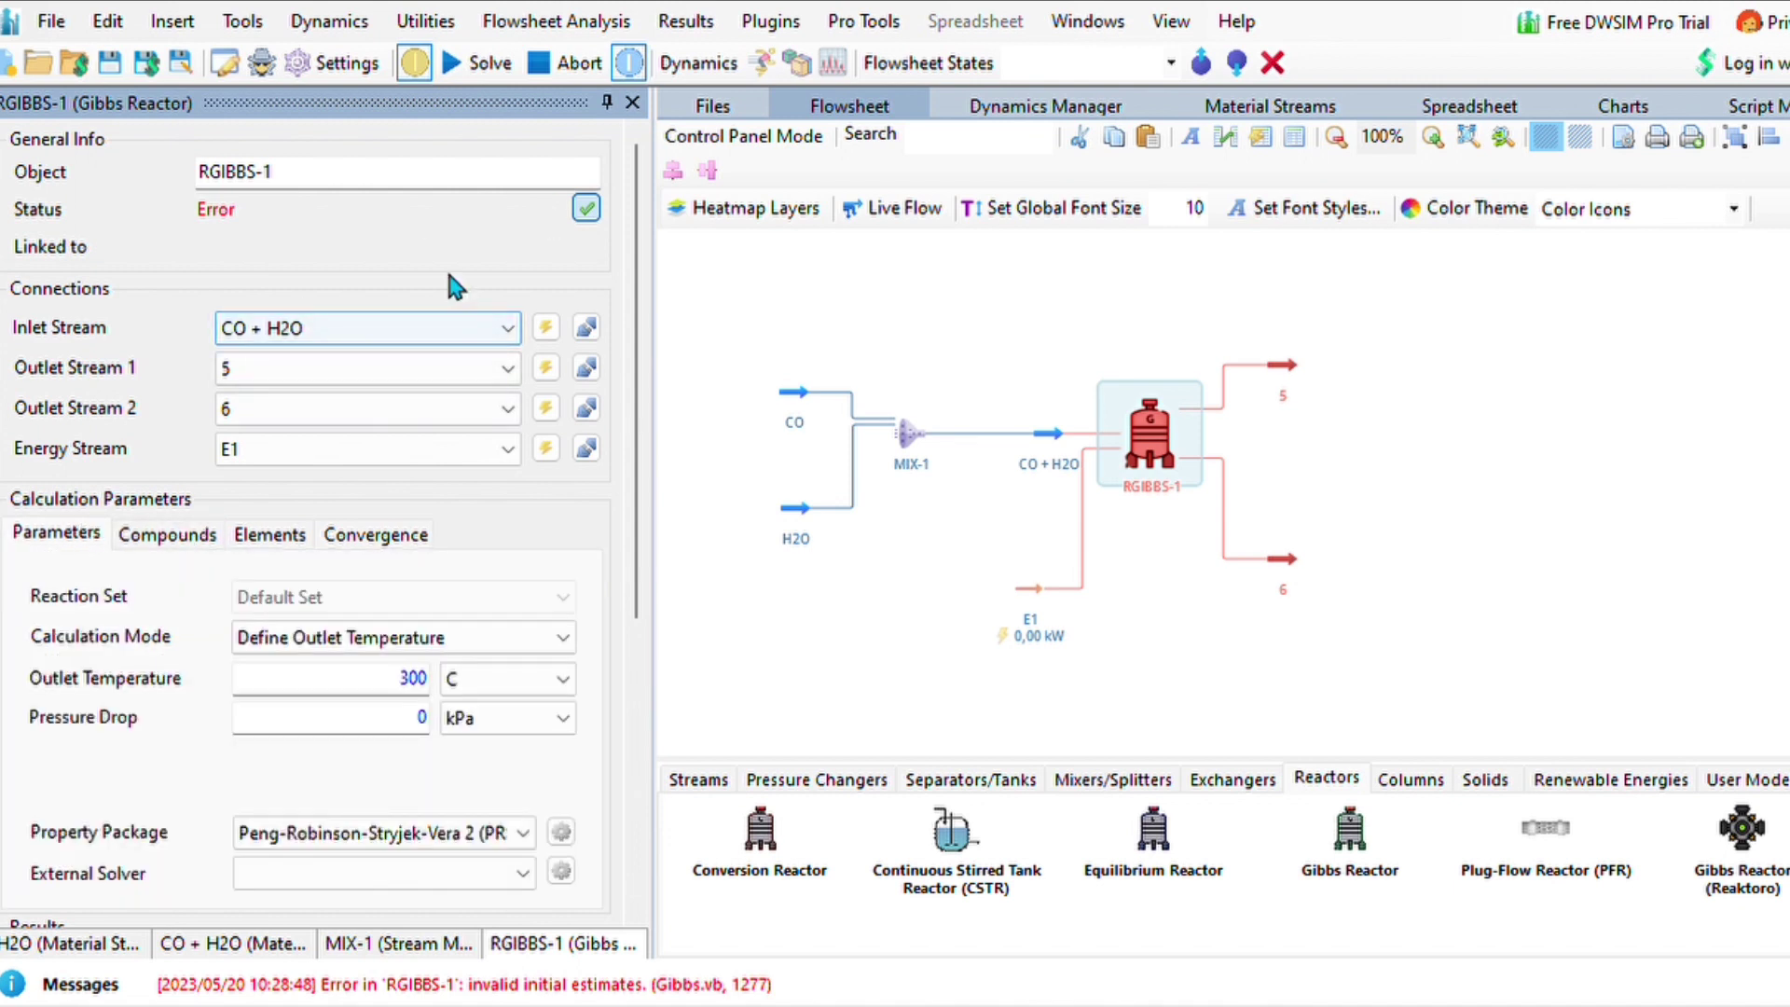
click(477, 63)
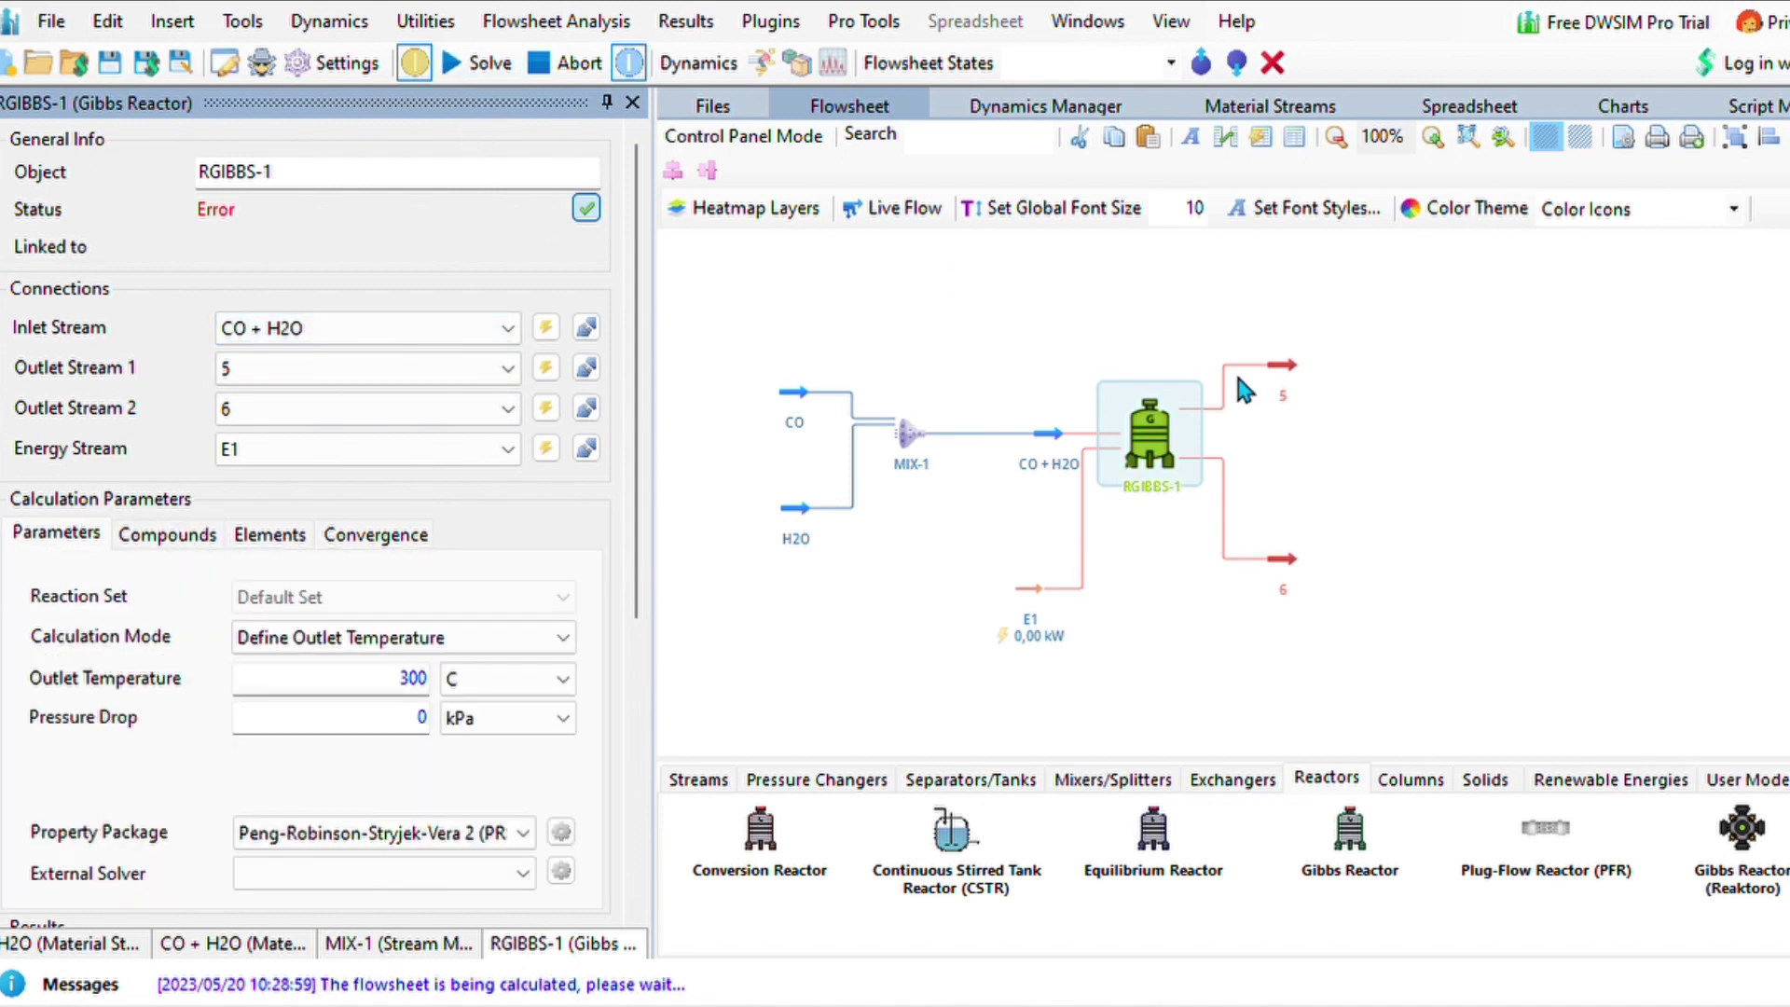
click(1285, 365)
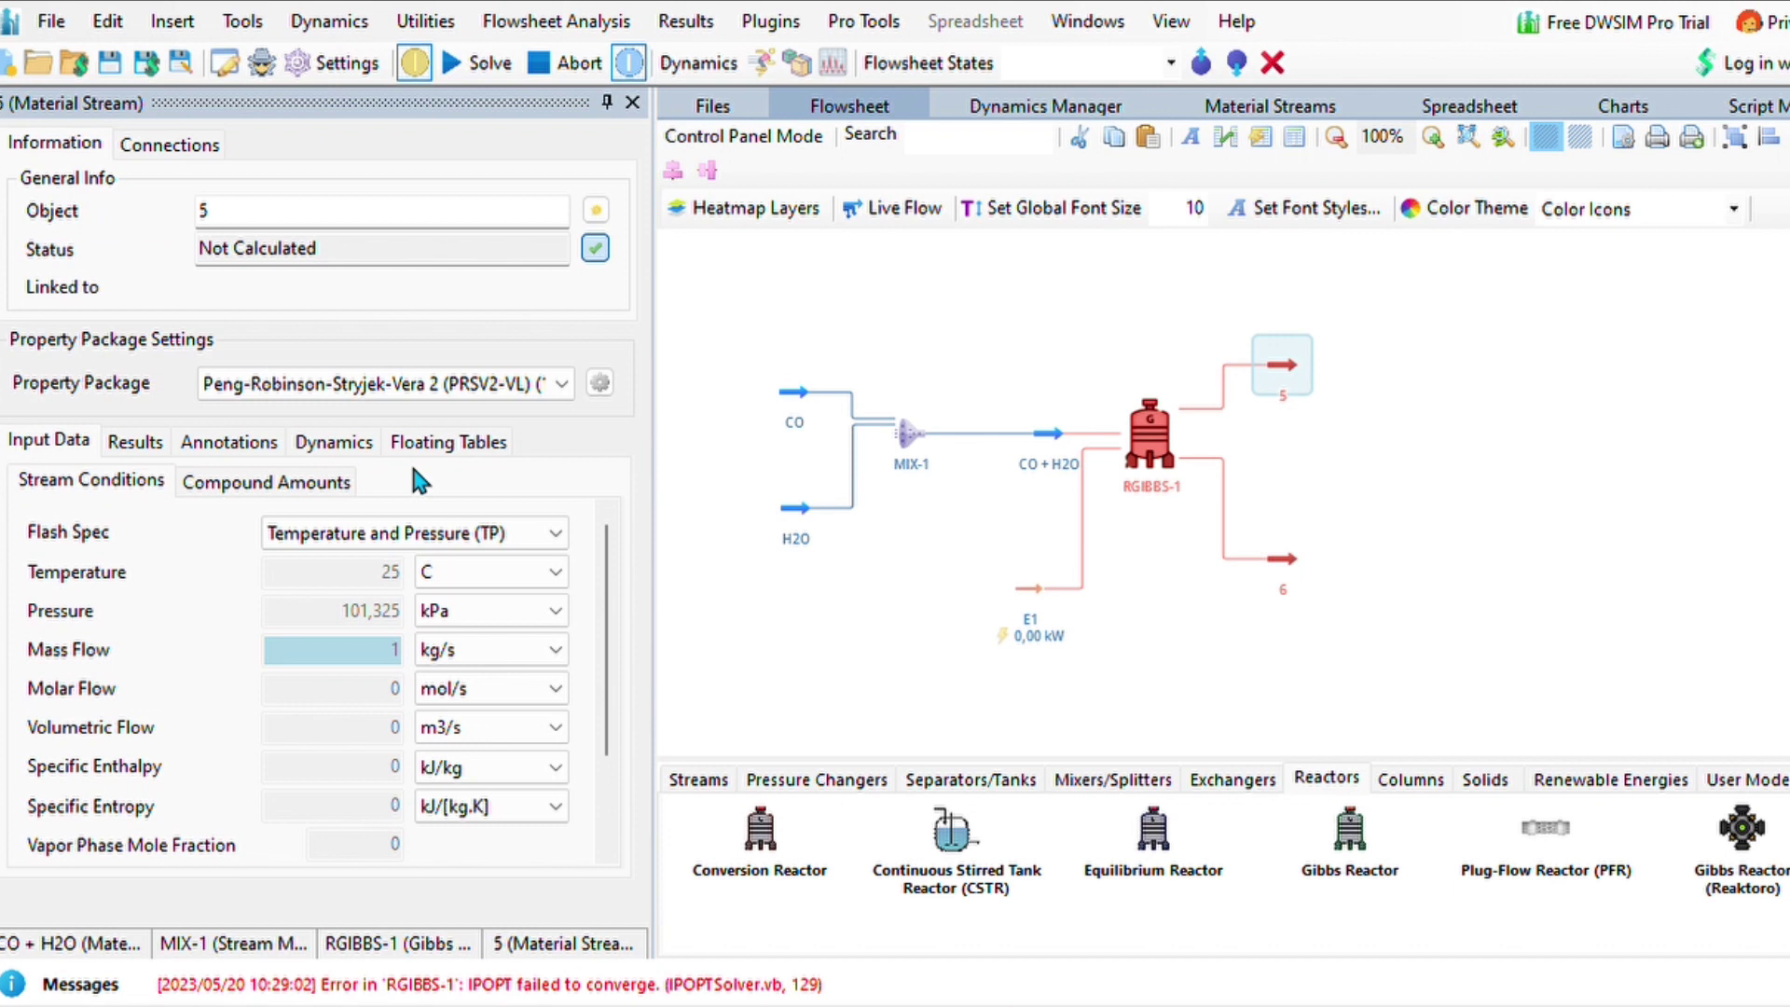
click(289, 481)
Step: Lower the RGIBBS-1 outlet temperature to 200 C and recalculate stream 5
click(1148, 440)
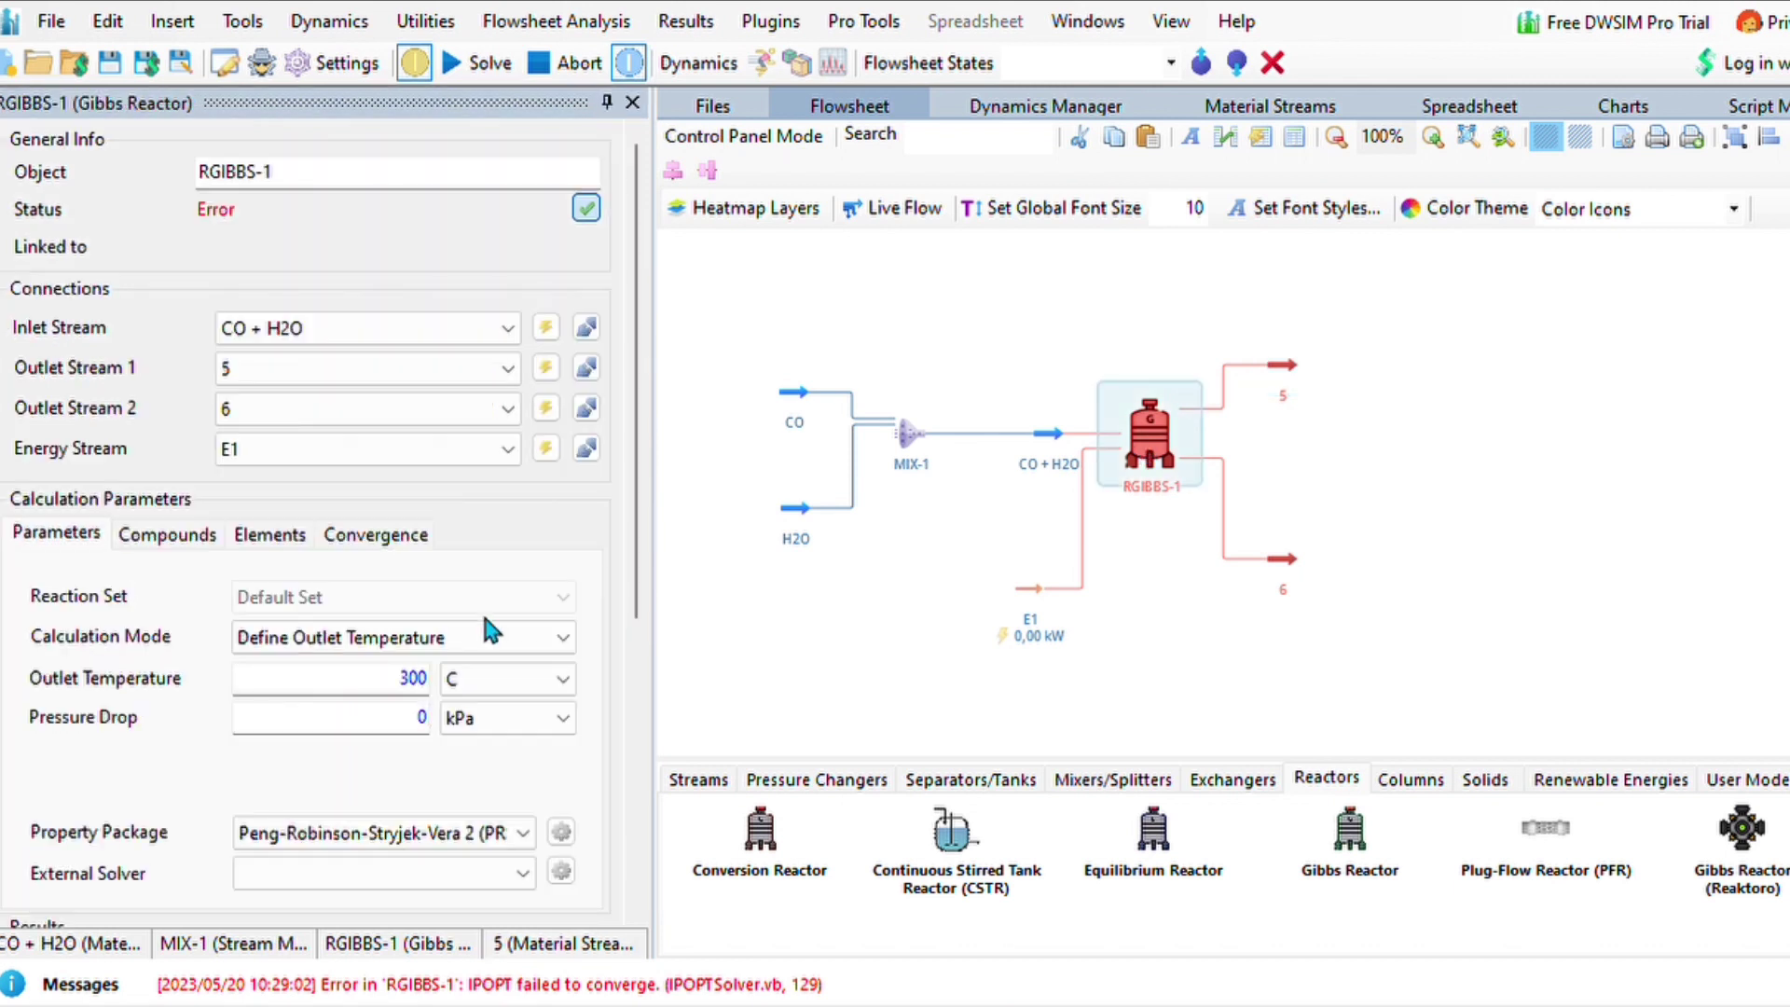
double_click(413, 677)
key(BackSpace)
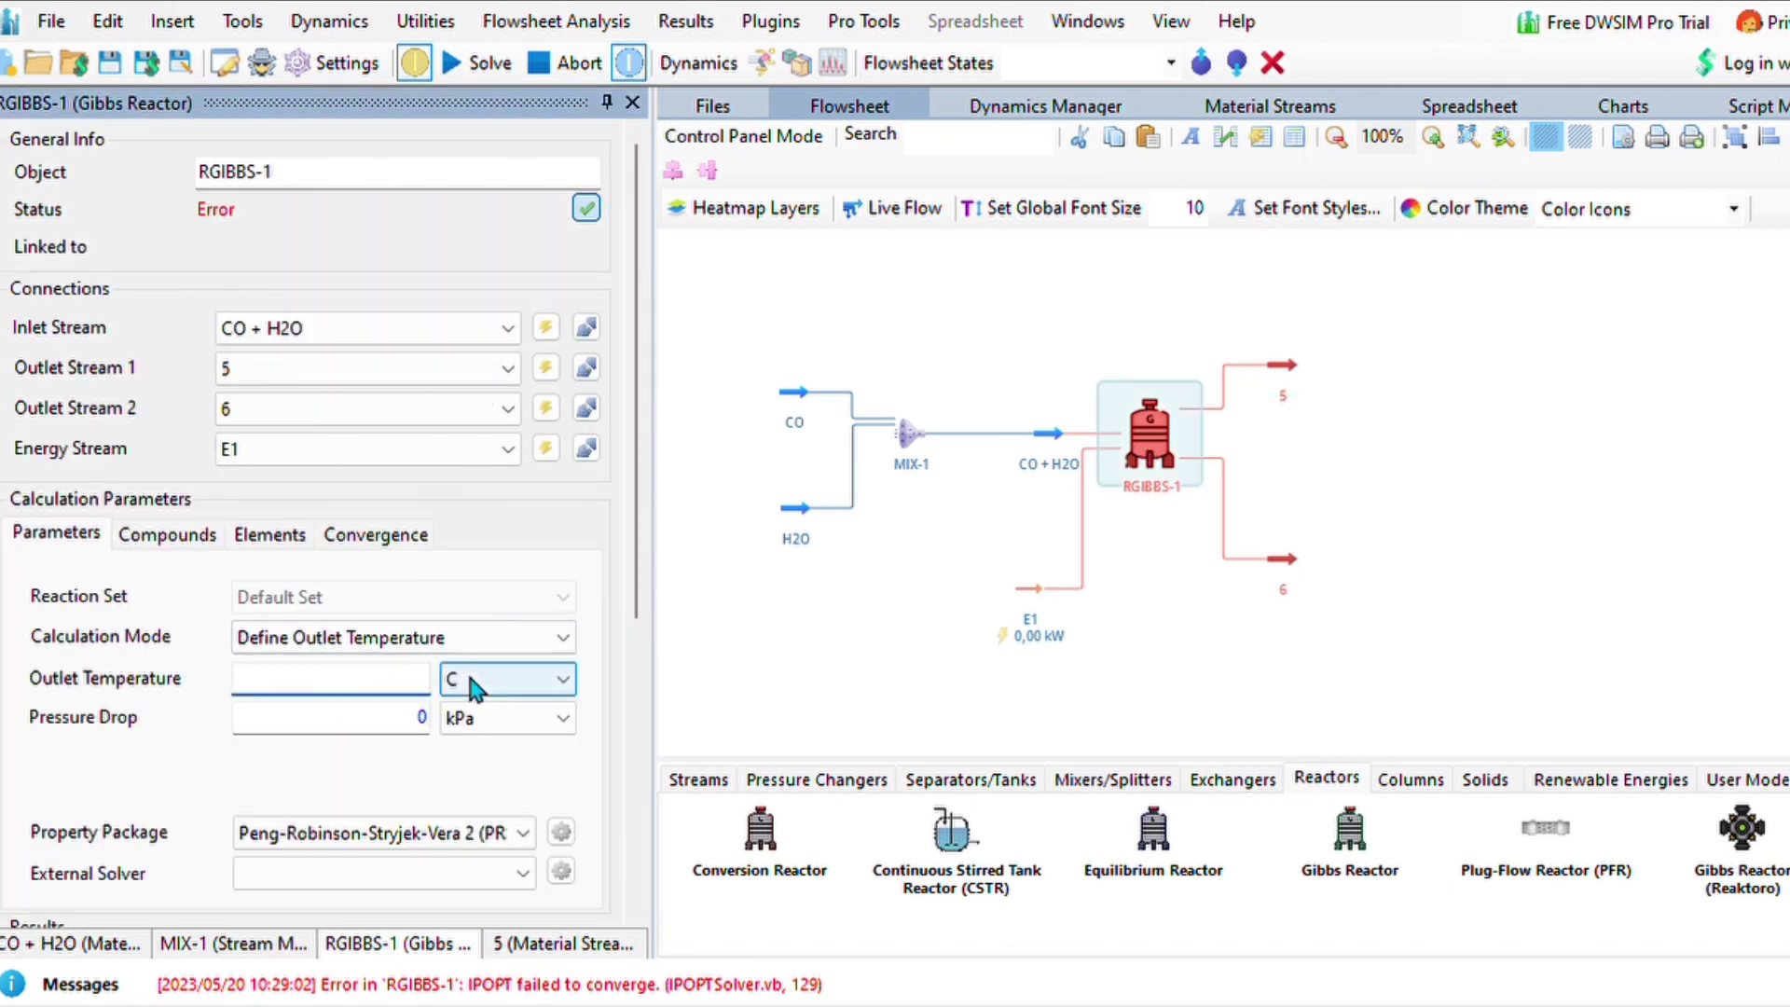
text(200.00)
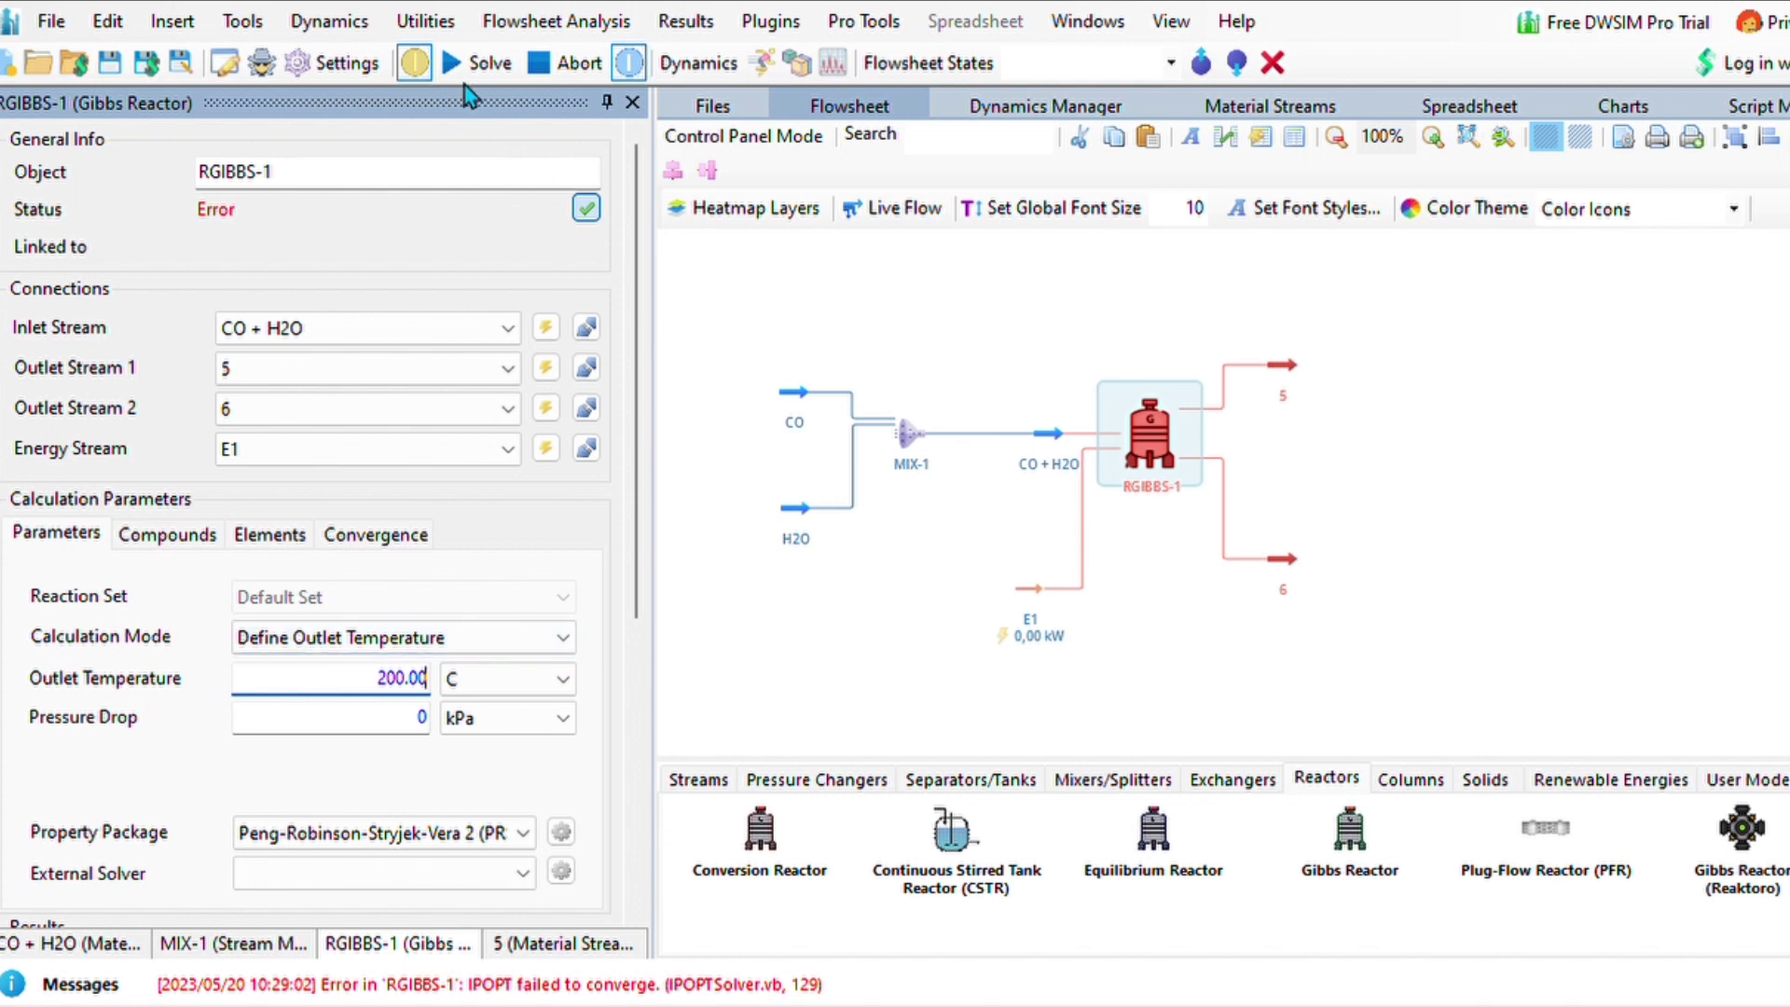
click(465, 65)
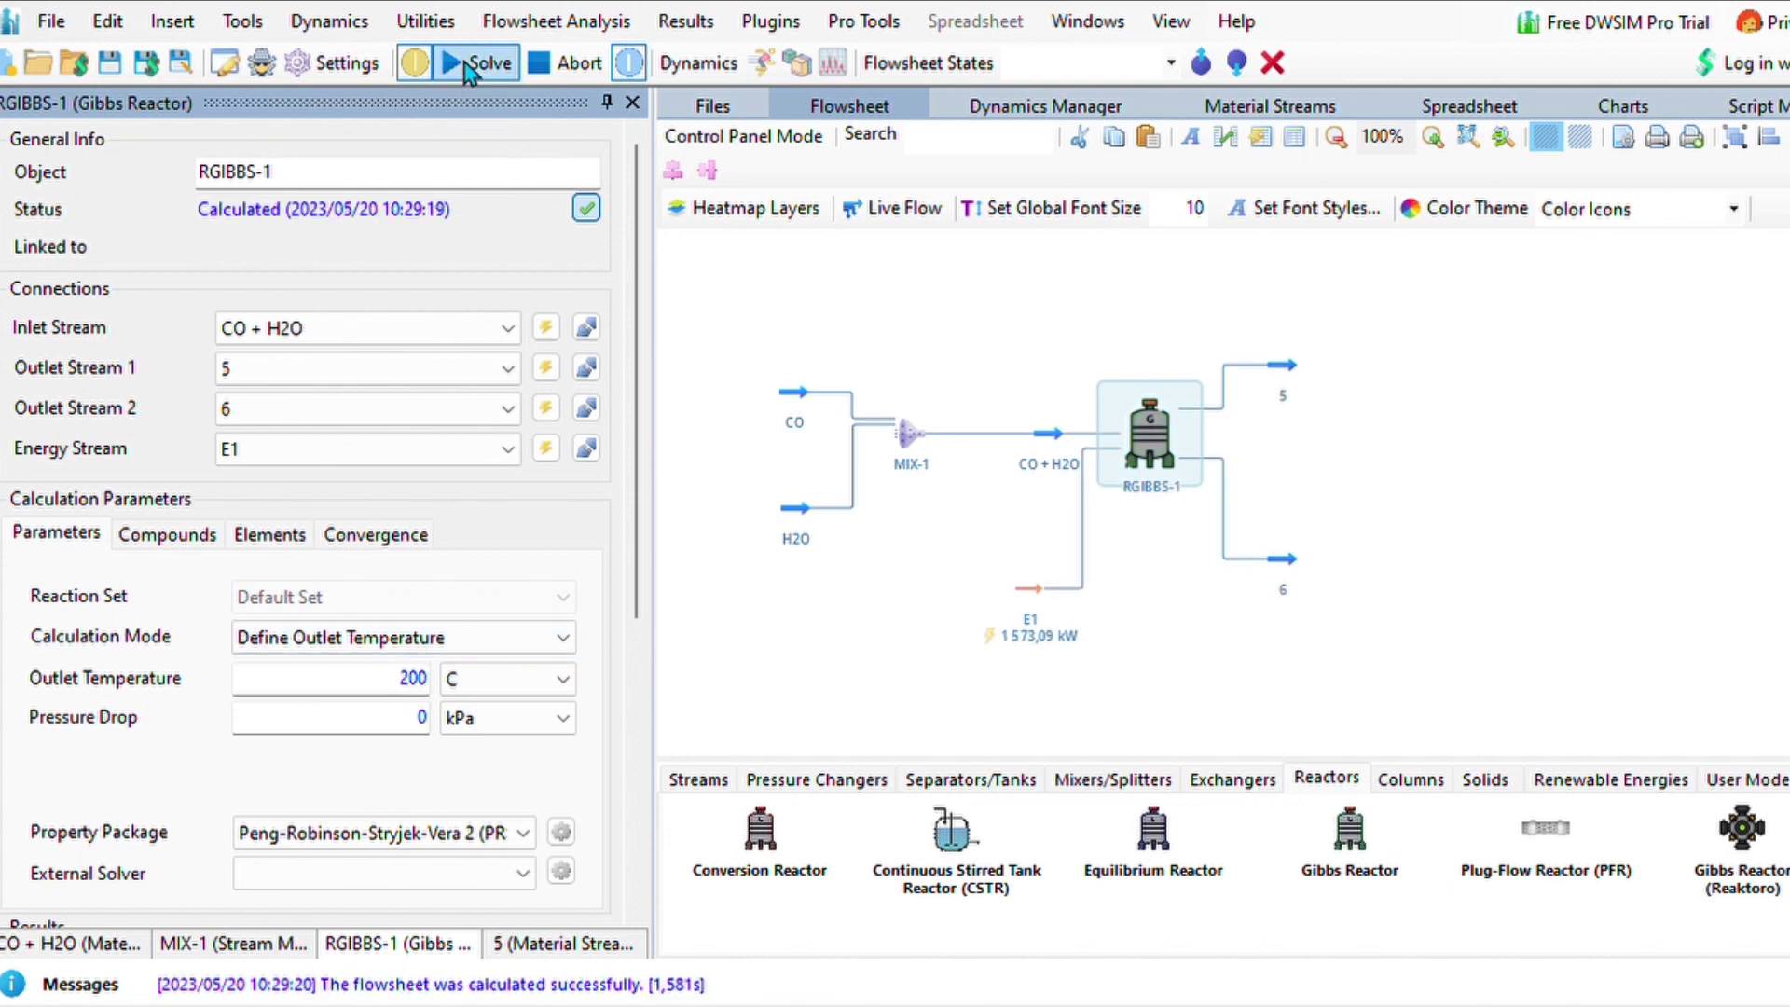
click(1281, 366)
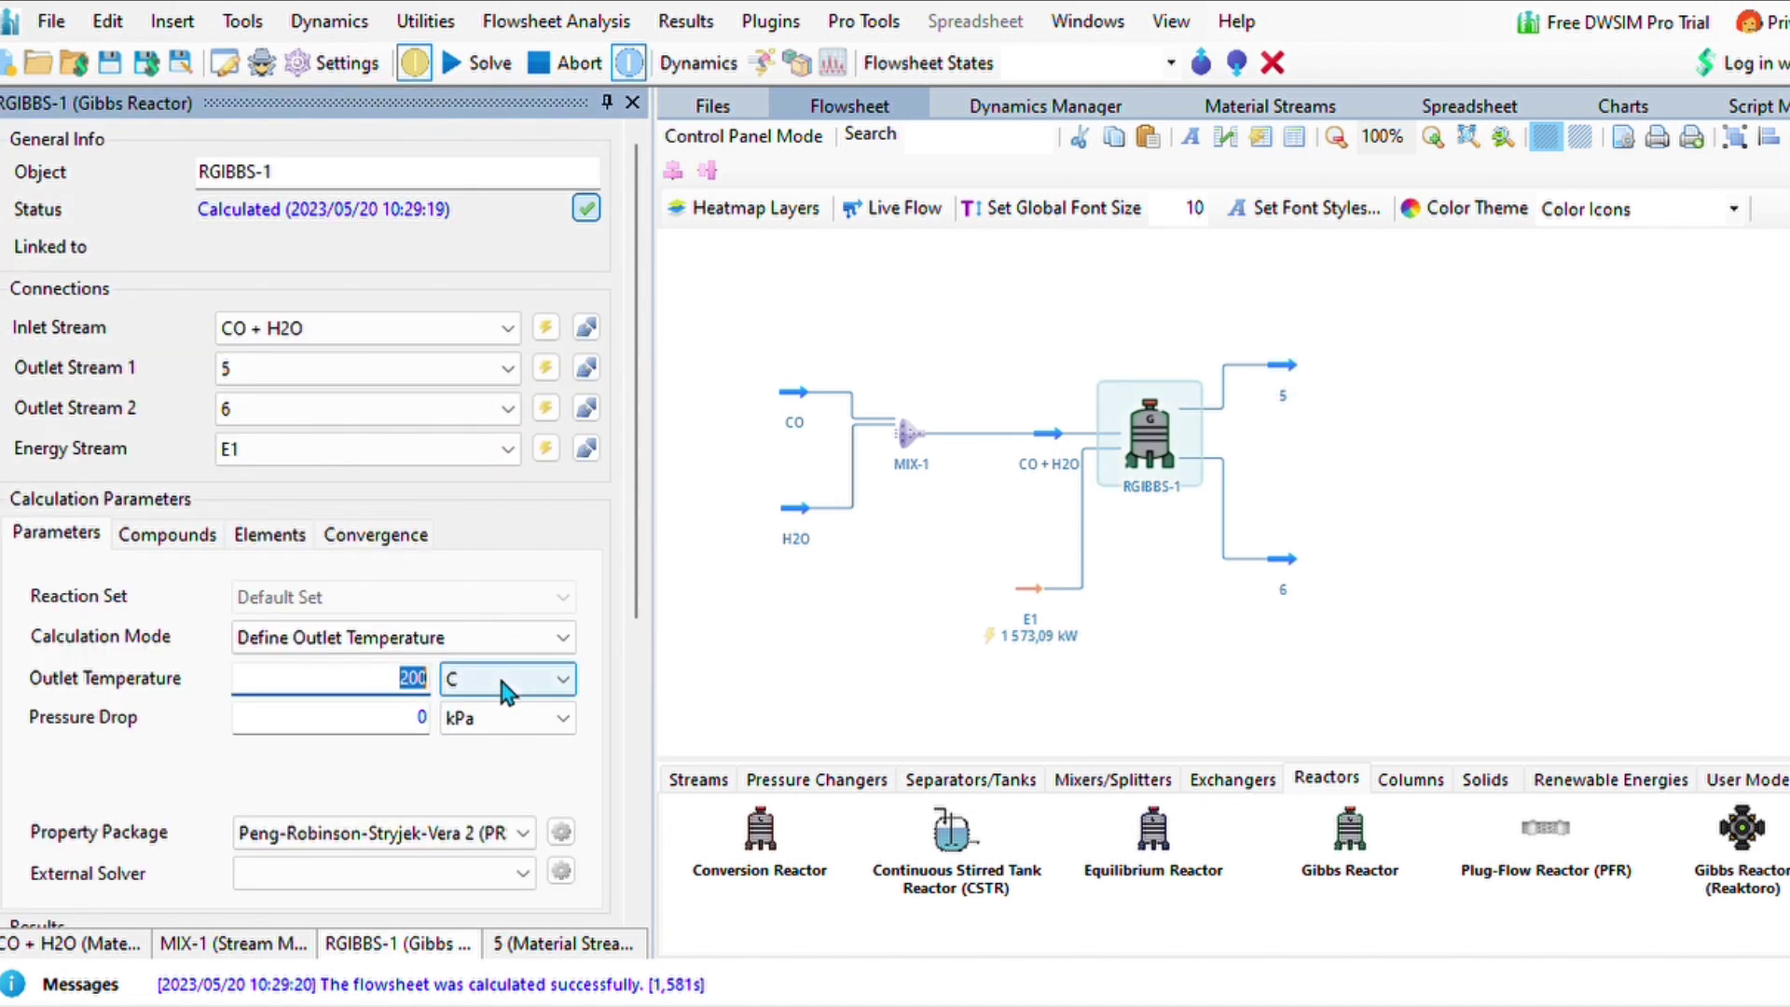
Step: Set the outlet to 120 C, solve, and confirm stream 5 at about 0.391 CO2 and H2
text(120)
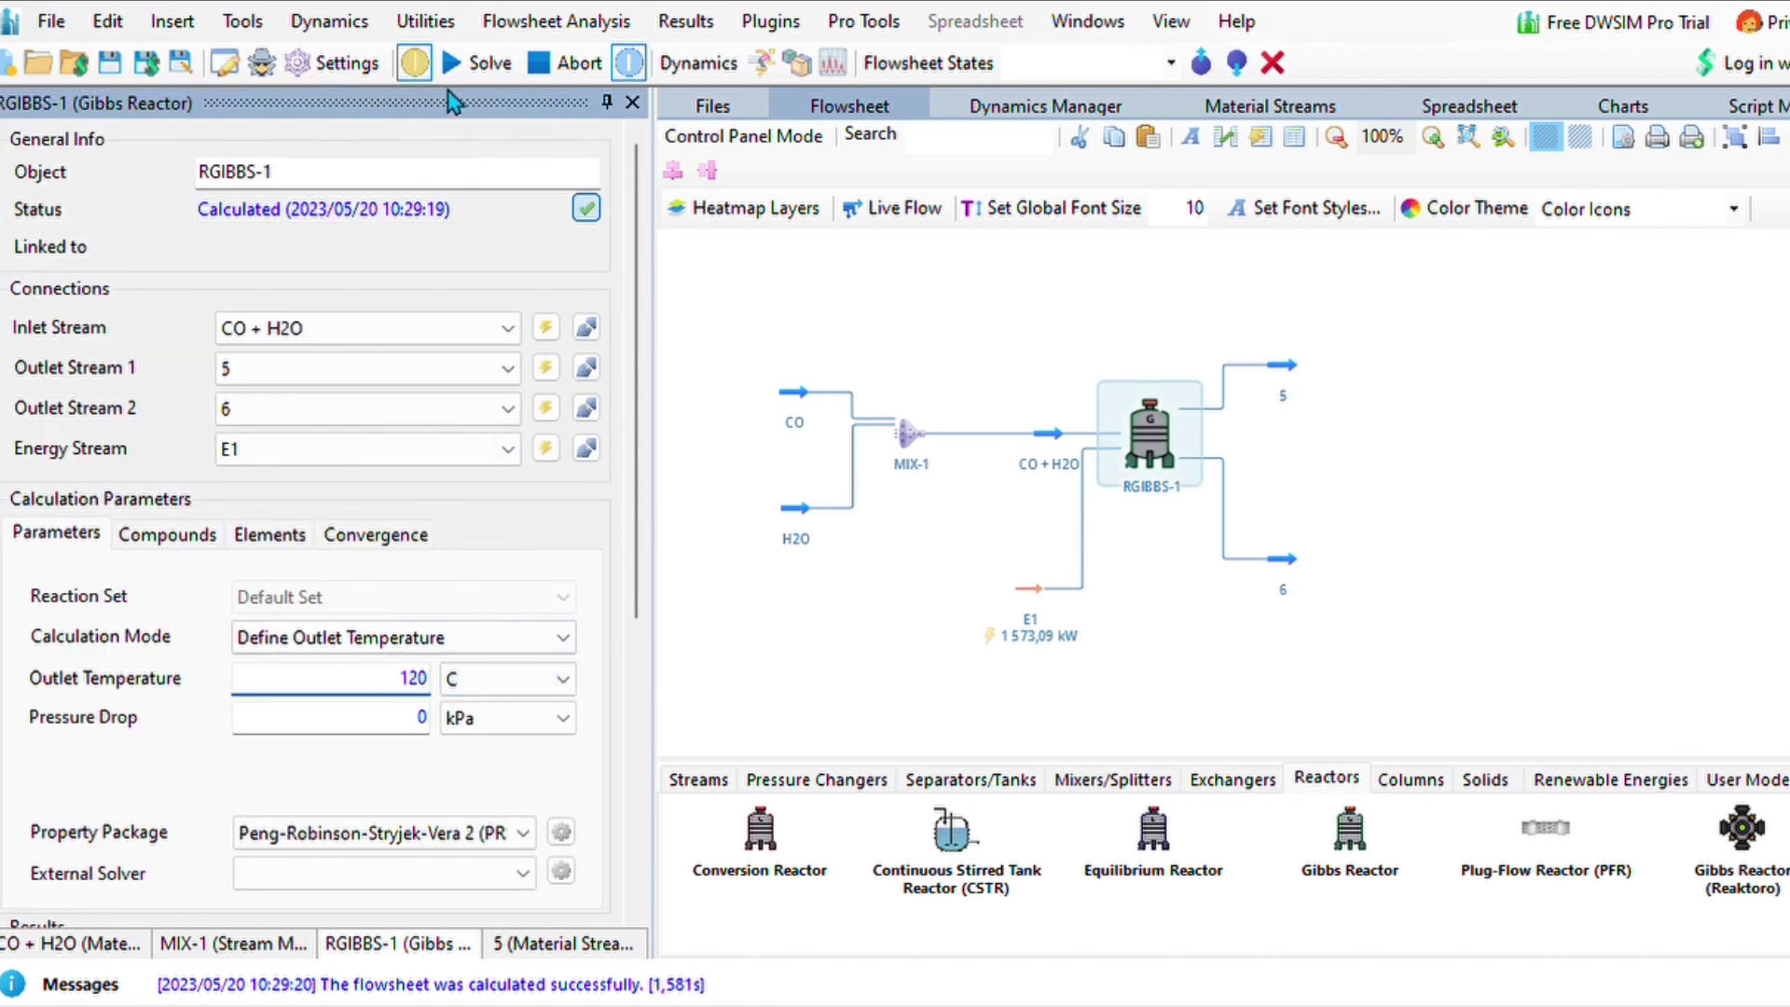
click(478, 62)
click(1281, 365)
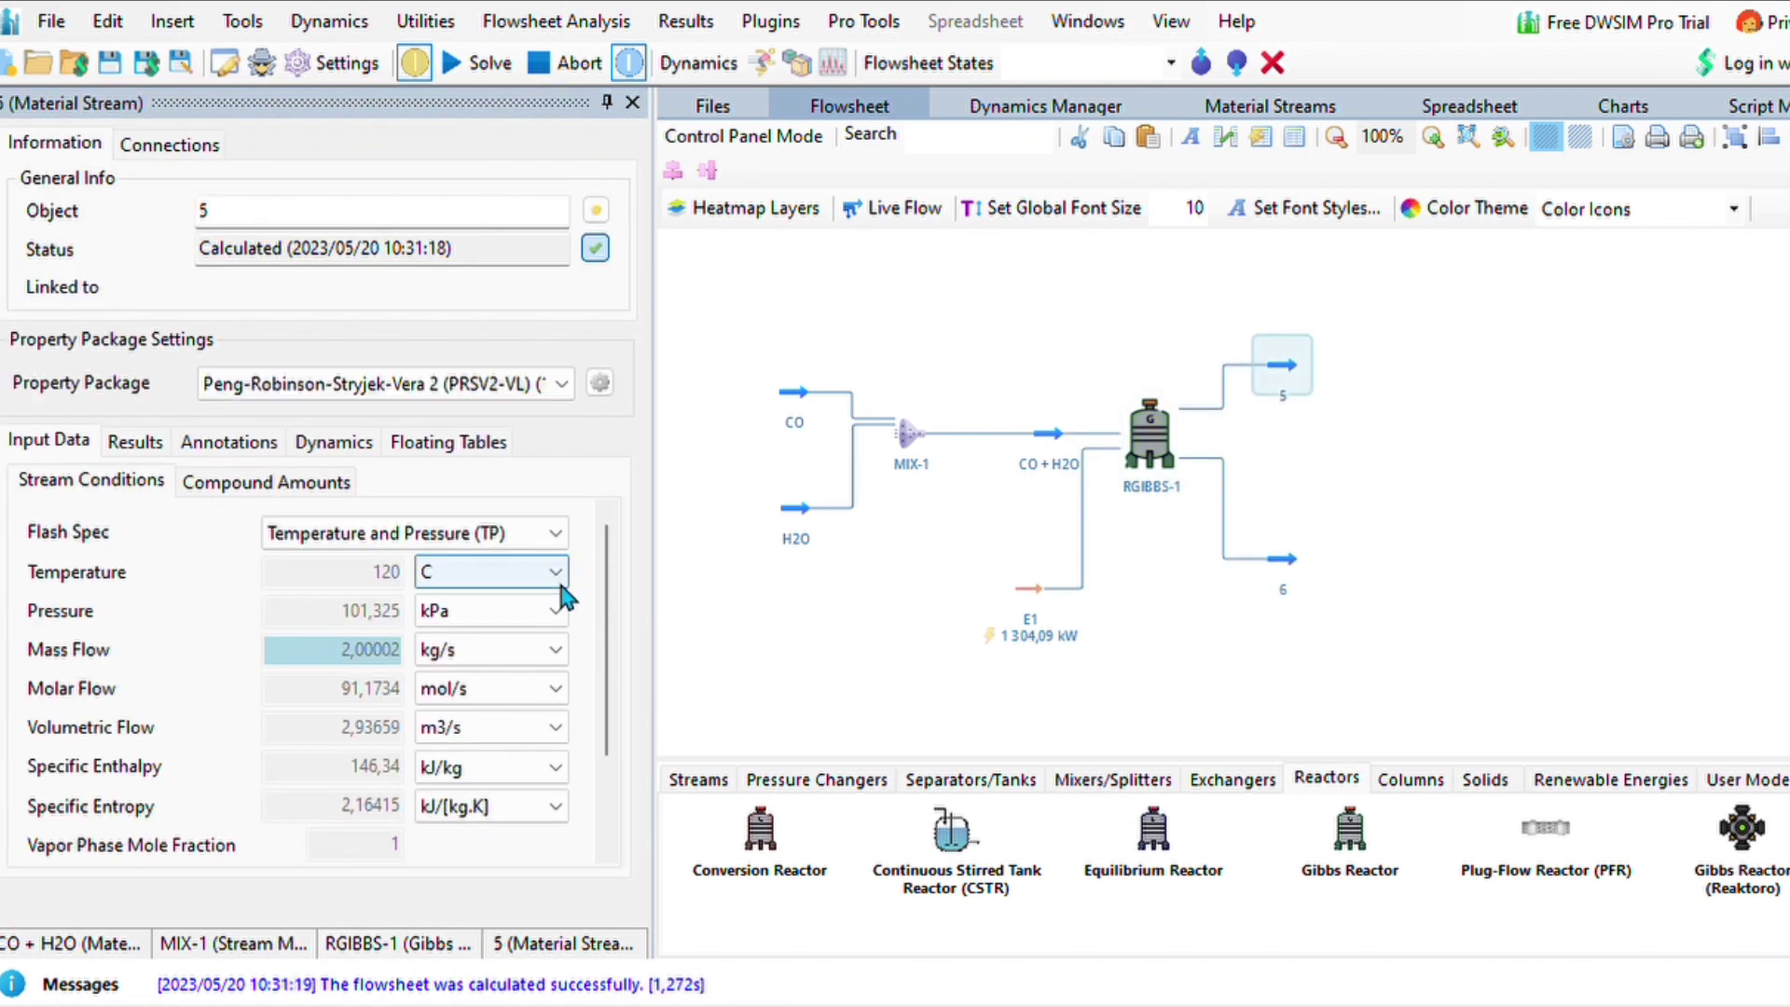
click(312, 481)
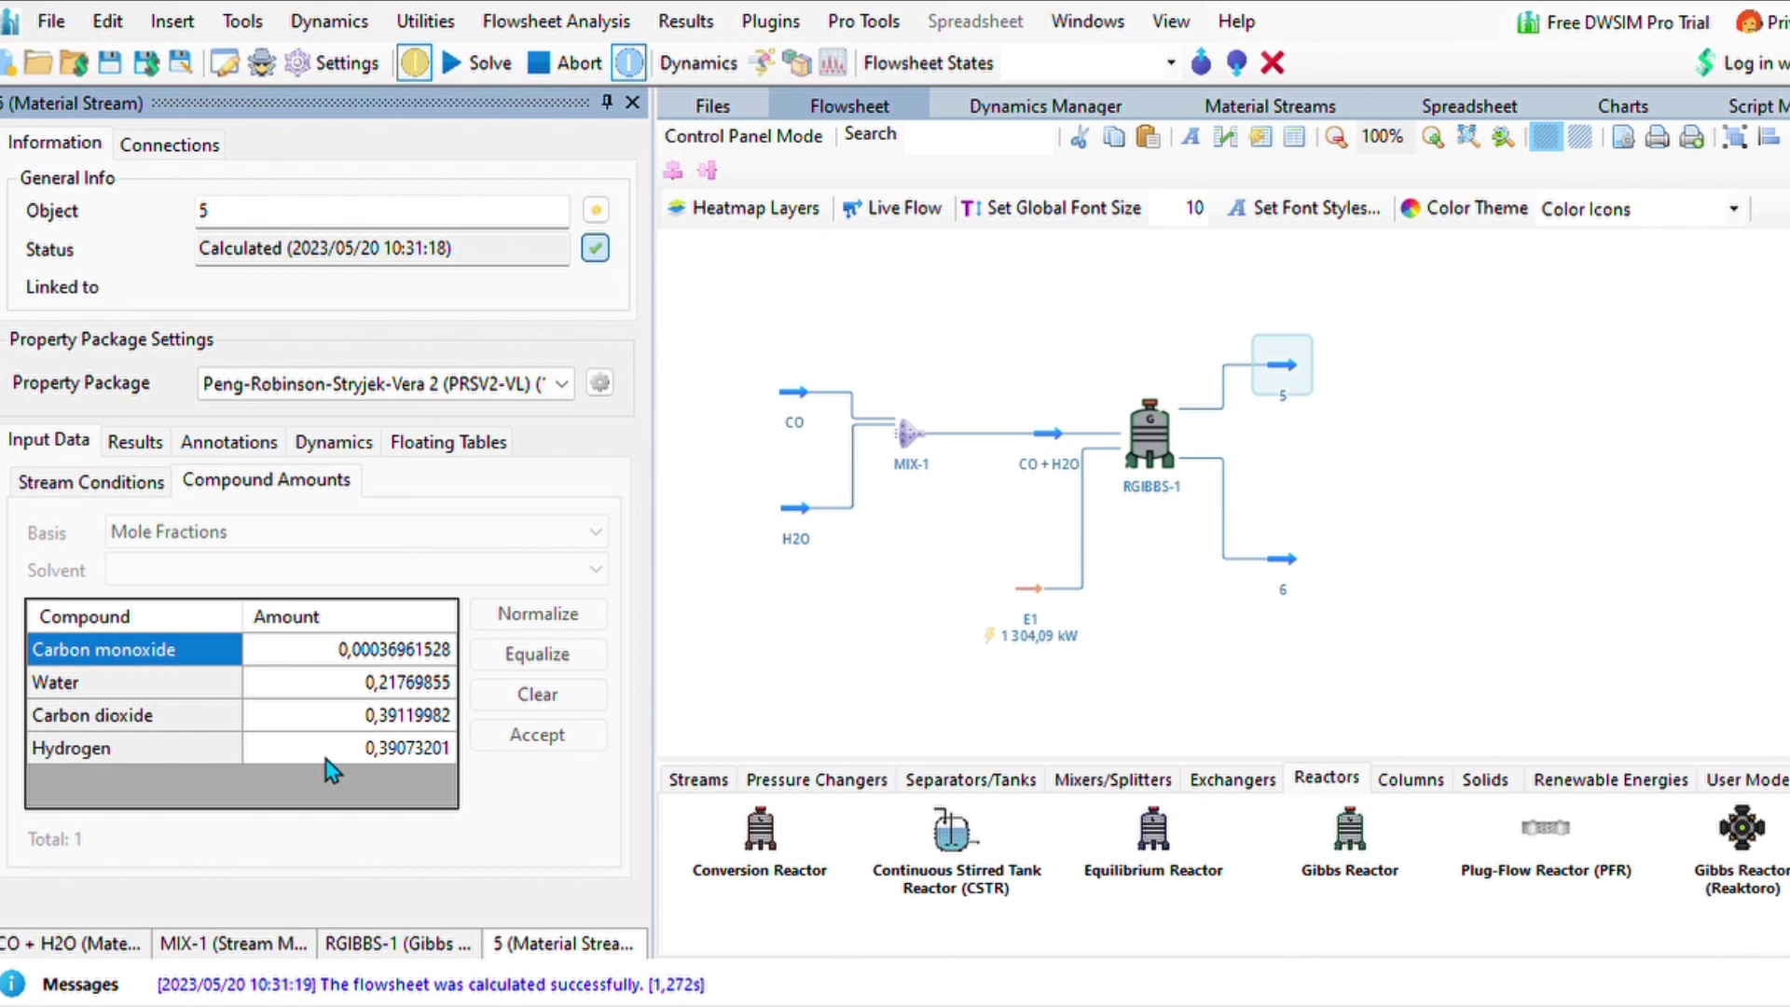
click(891, 701)
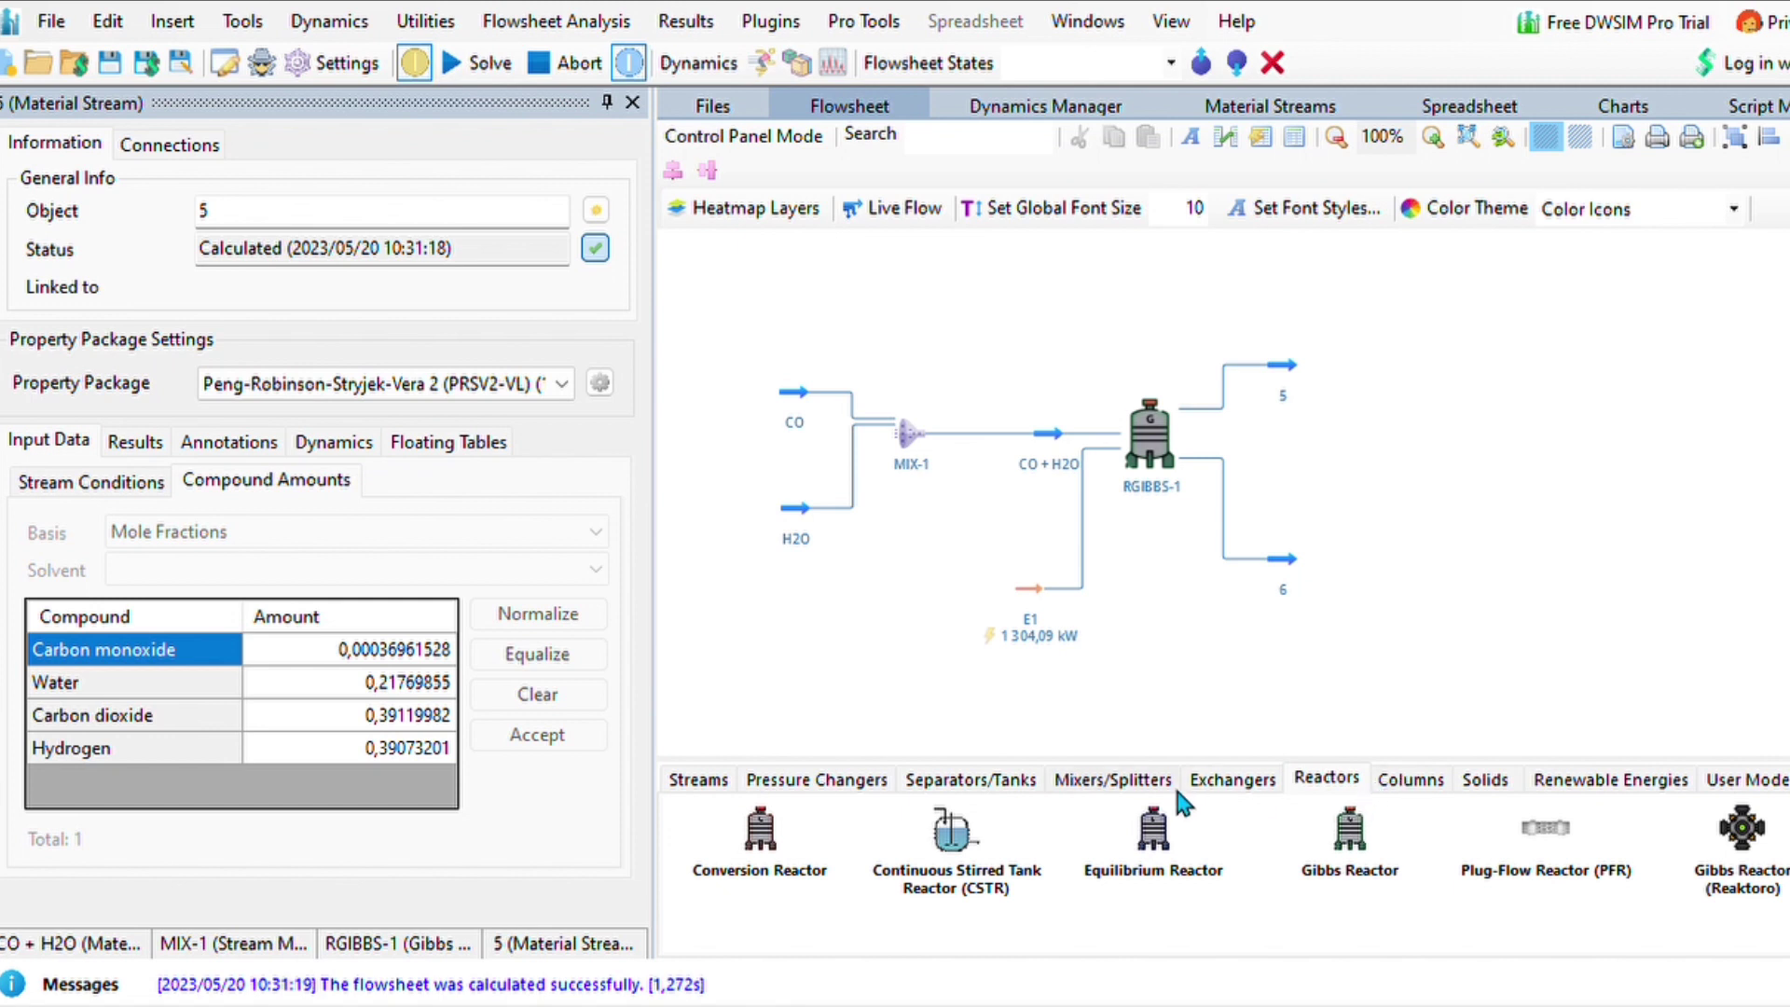
Step: Place a cooler after stream 5 with 100 efficiency and -250 C outlet temperature
click(1202, 779)
drag(760, 829, 1391, 337)
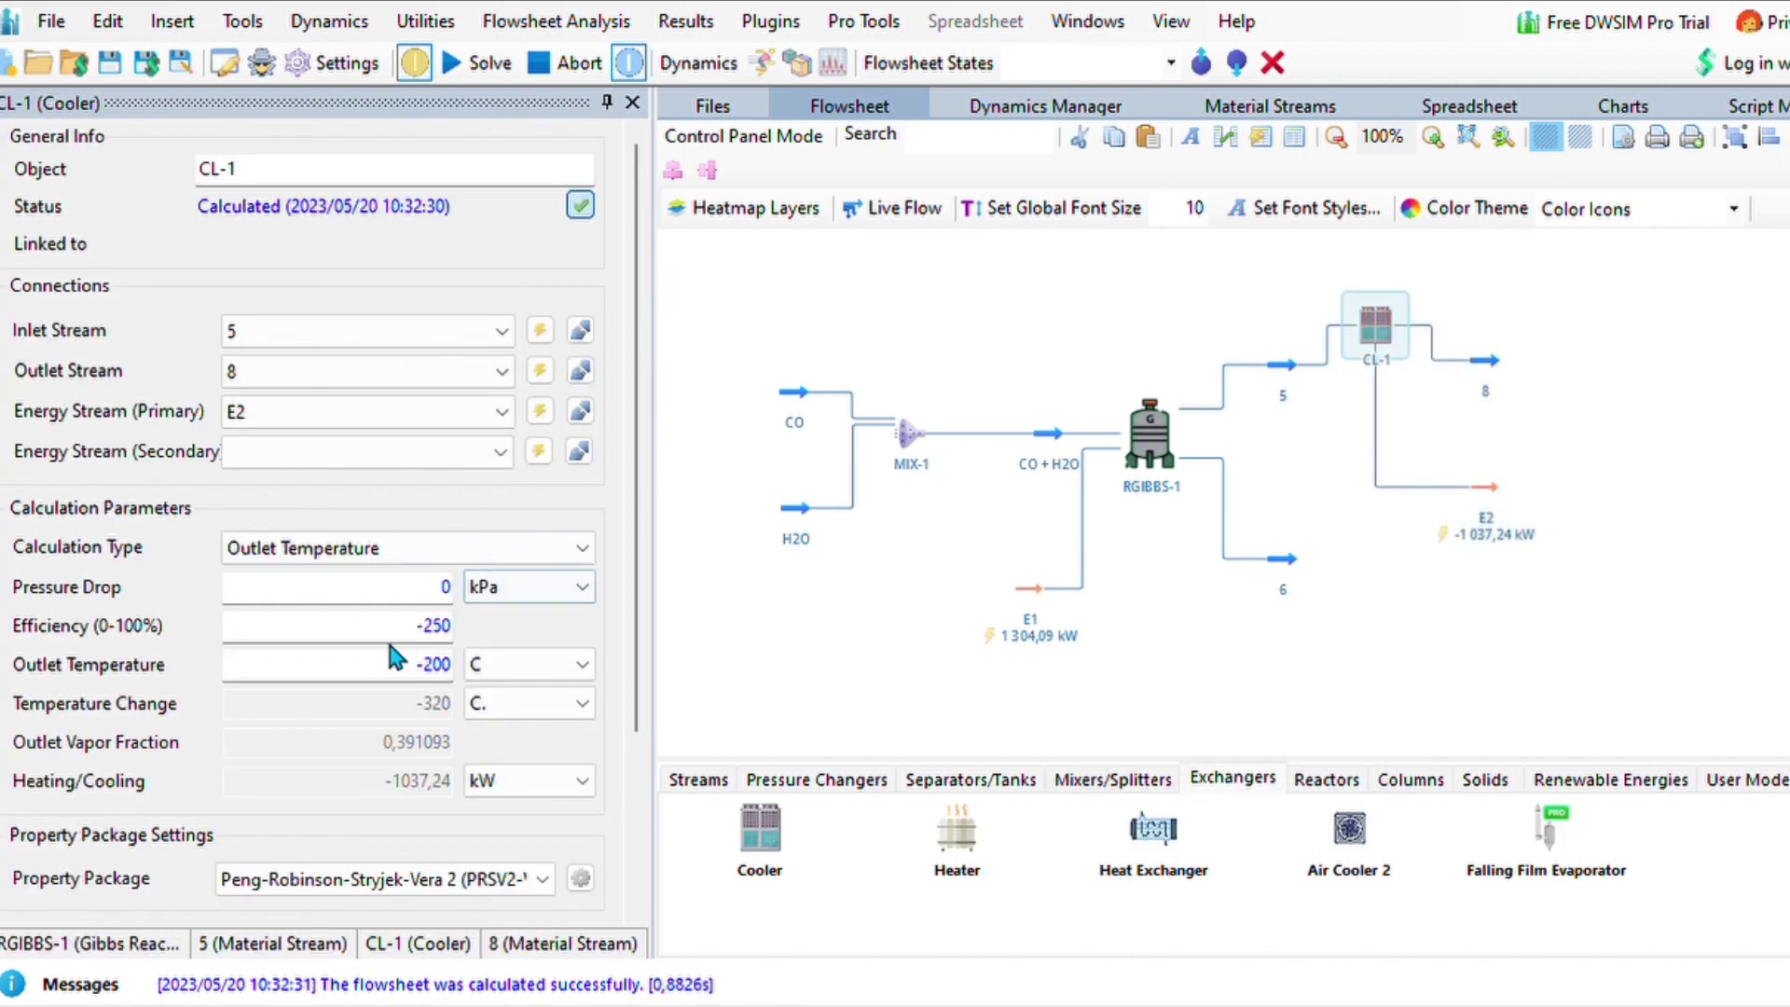
drag(414, 626, 583, 632)
text(100)
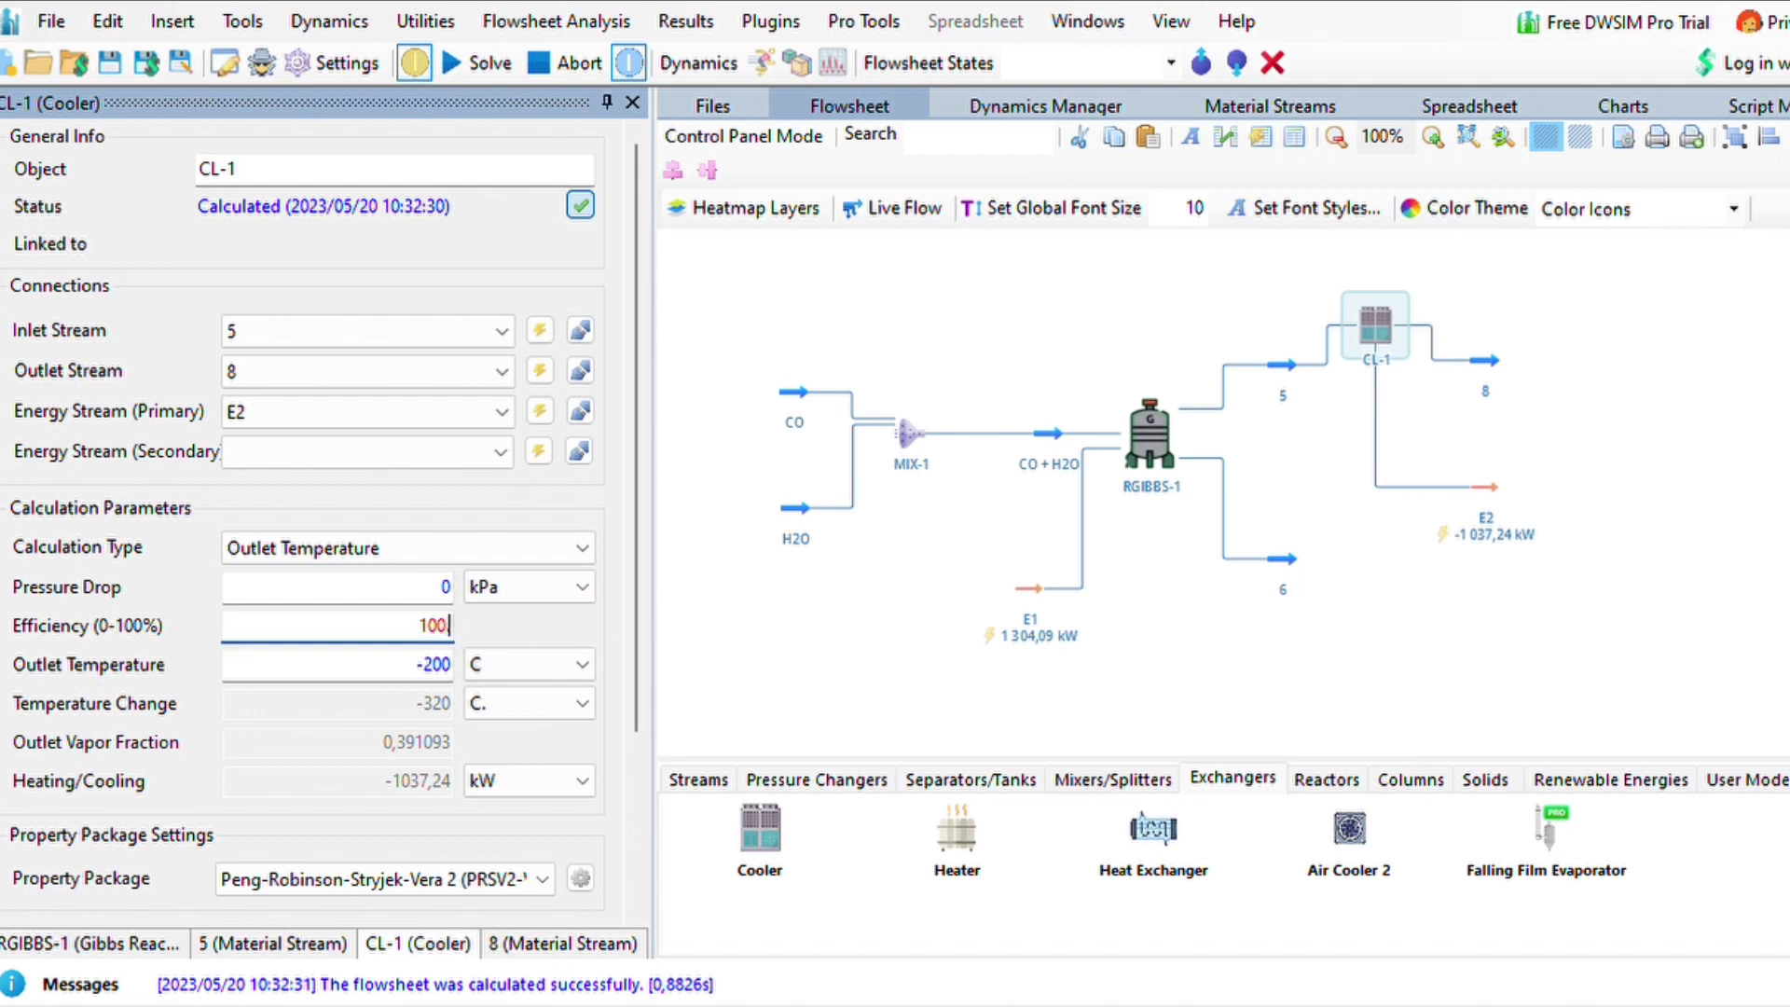
key(Return)
click(435, 663)
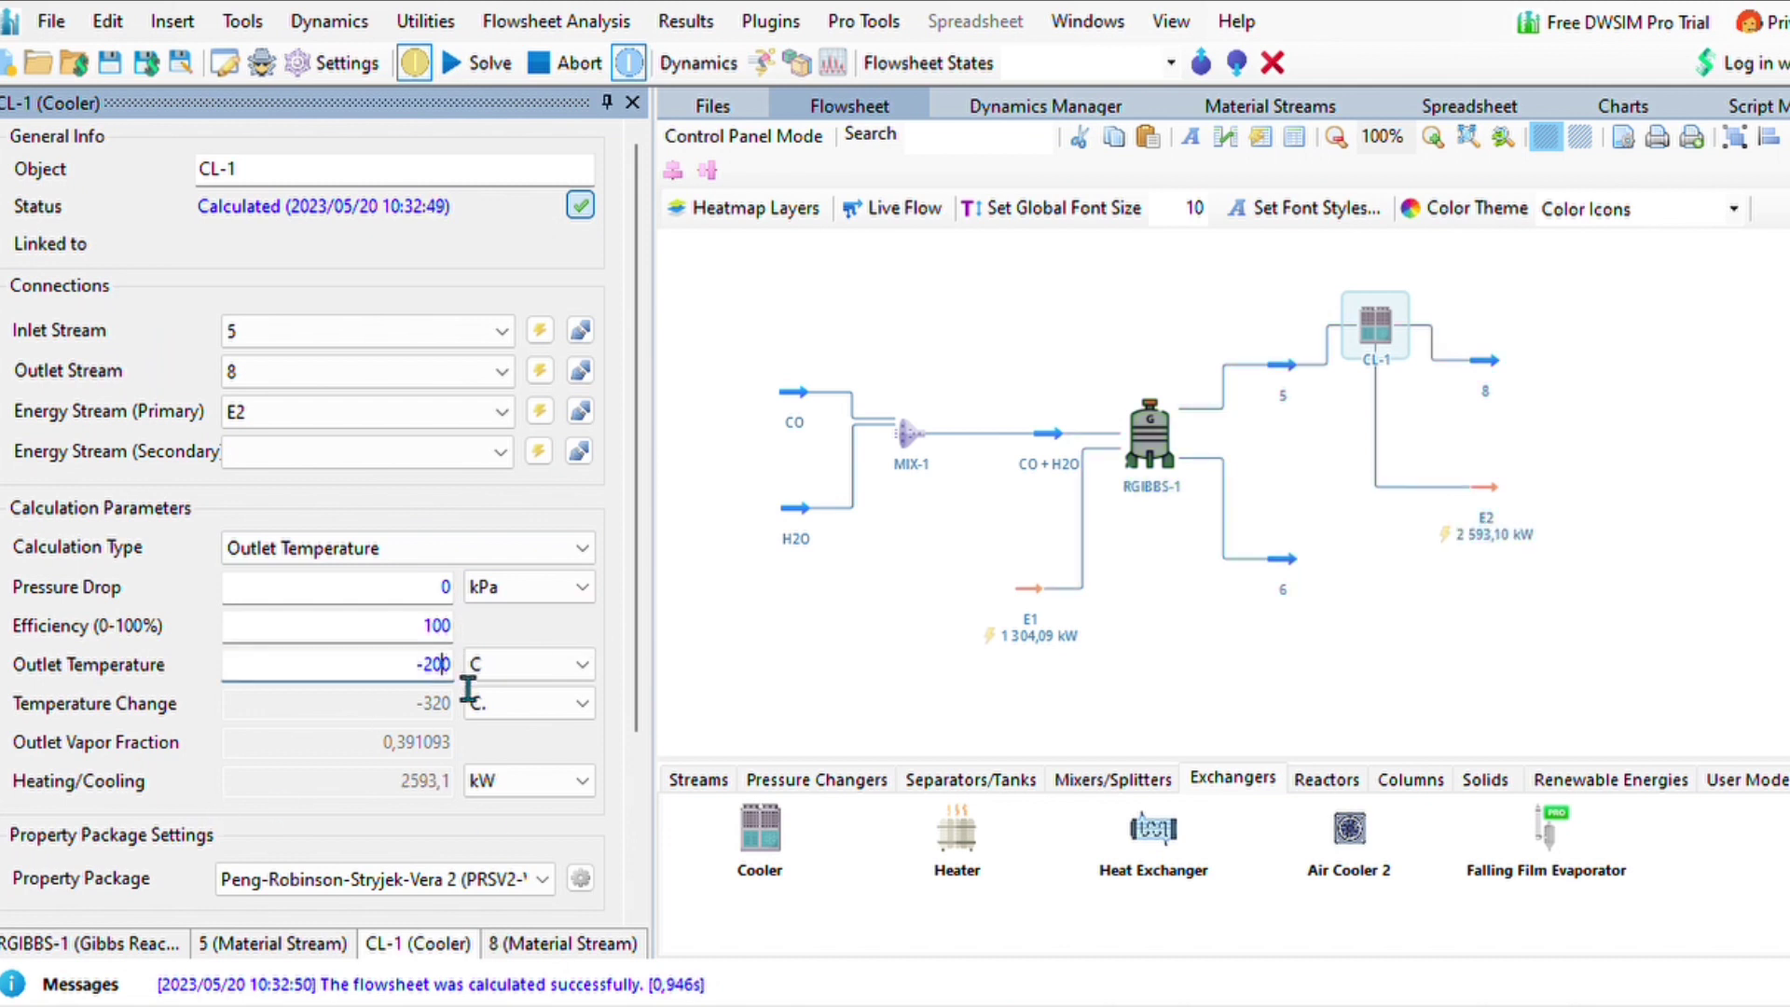
key(BackSpace)
text(5)
key(Return)
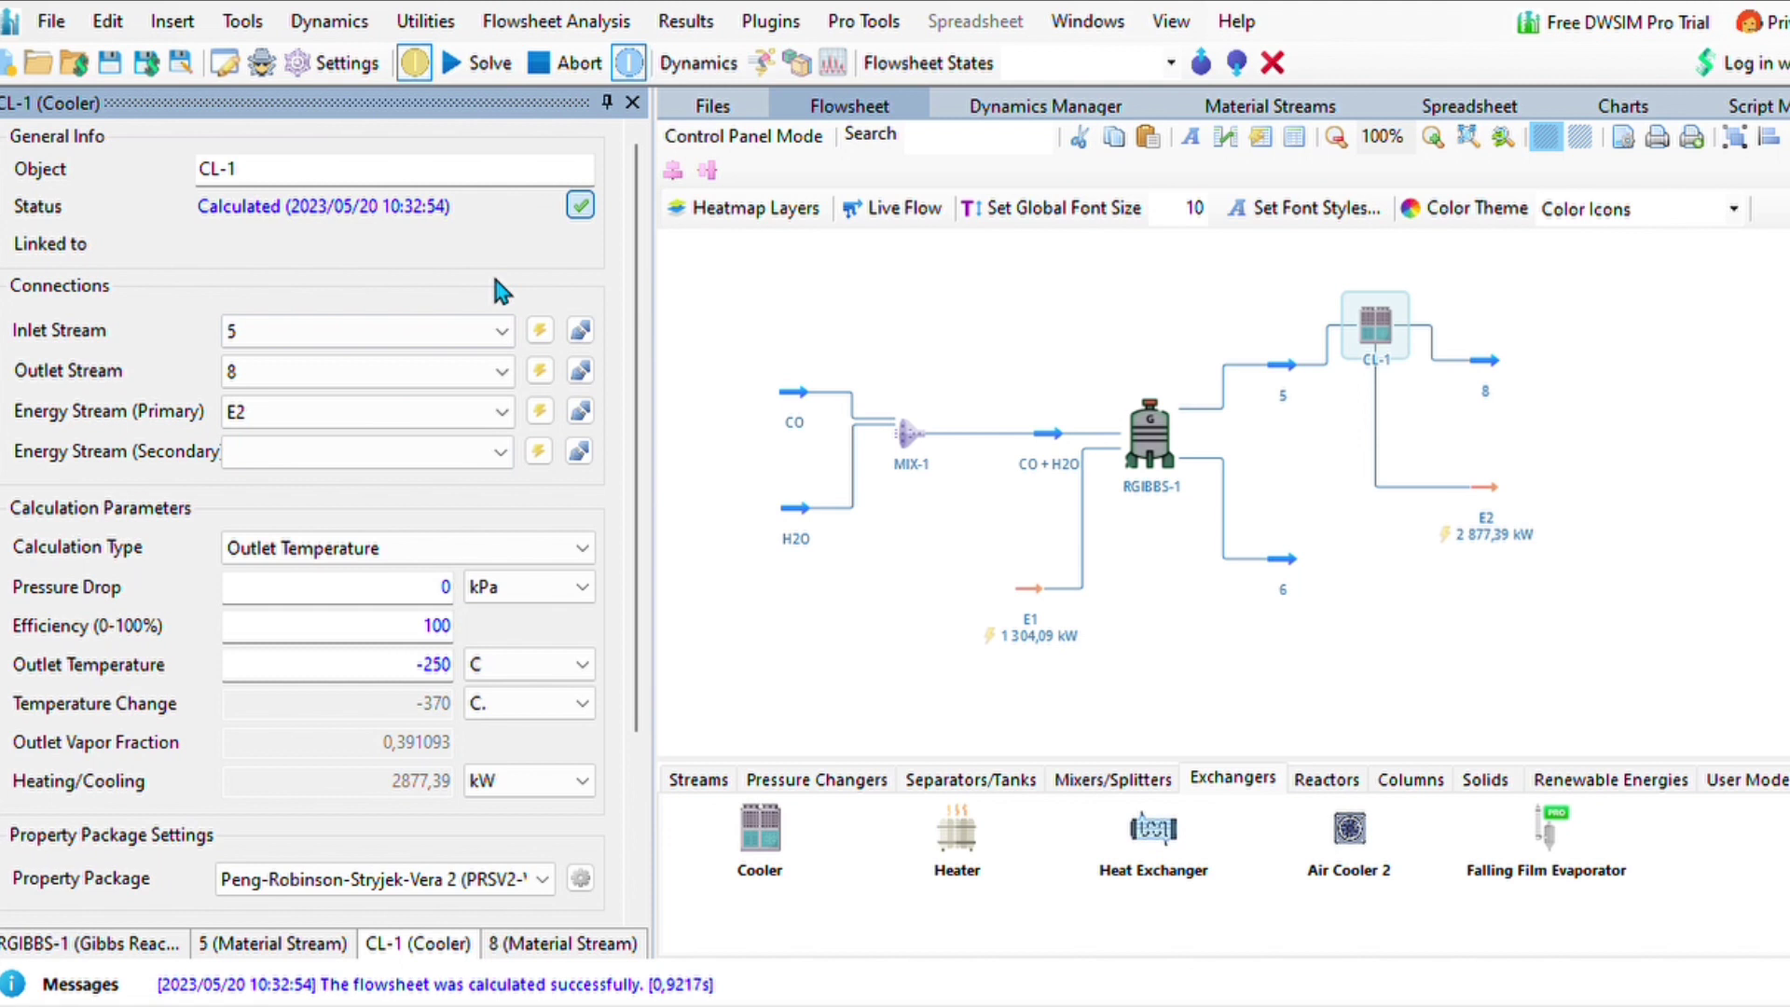
Step: Rename the cooler 'Cooler', solve, and inspect outlet stream 8
double_click(256, 177)
text(Cooler)
key(Return)
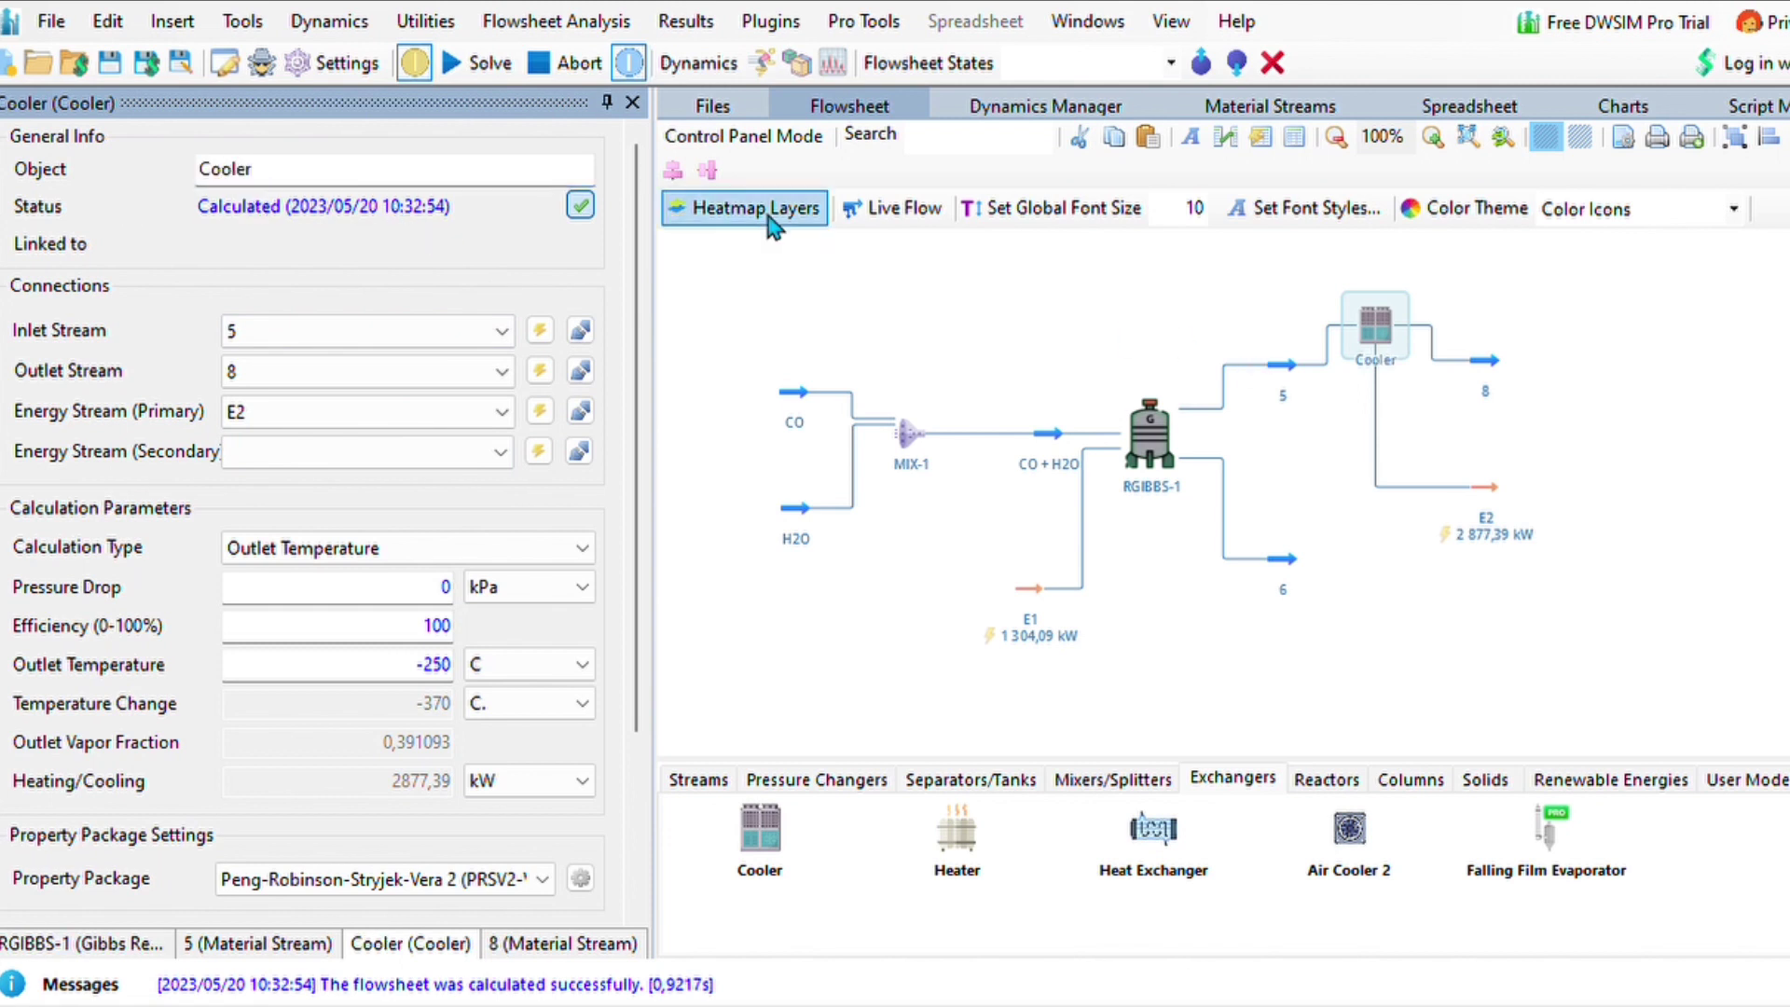
click(497, 80)
click(1501, 364)
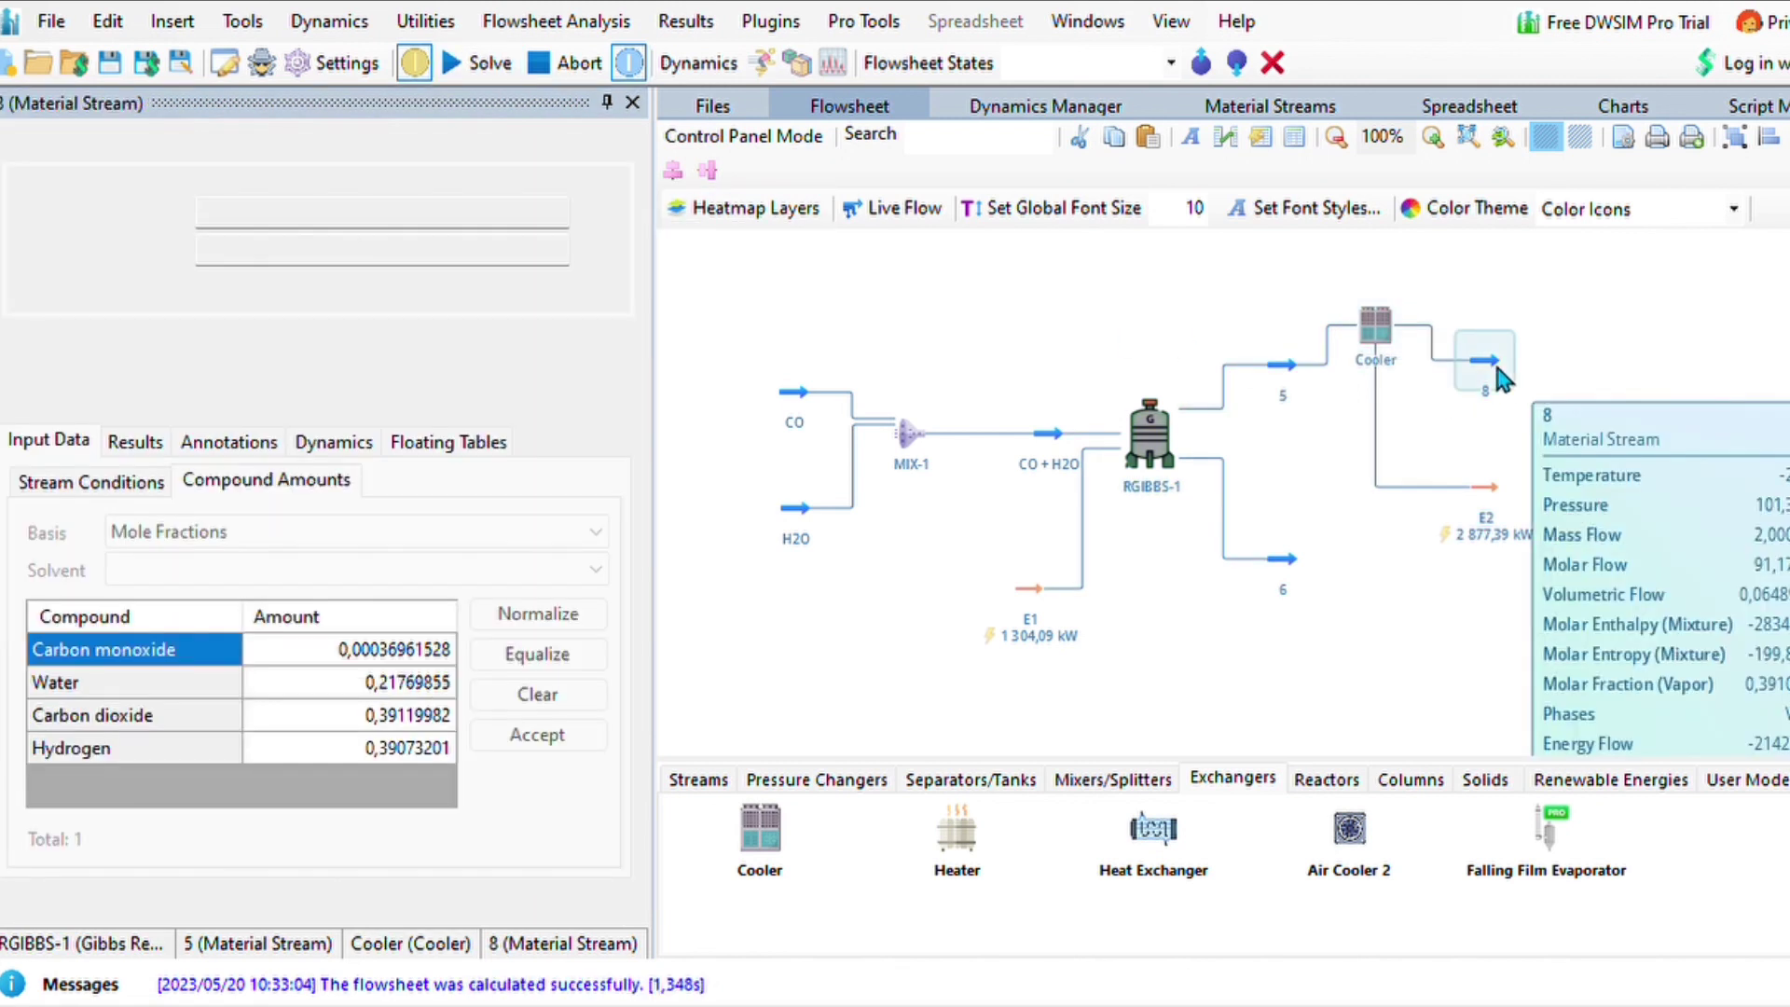
click(1564, 615)
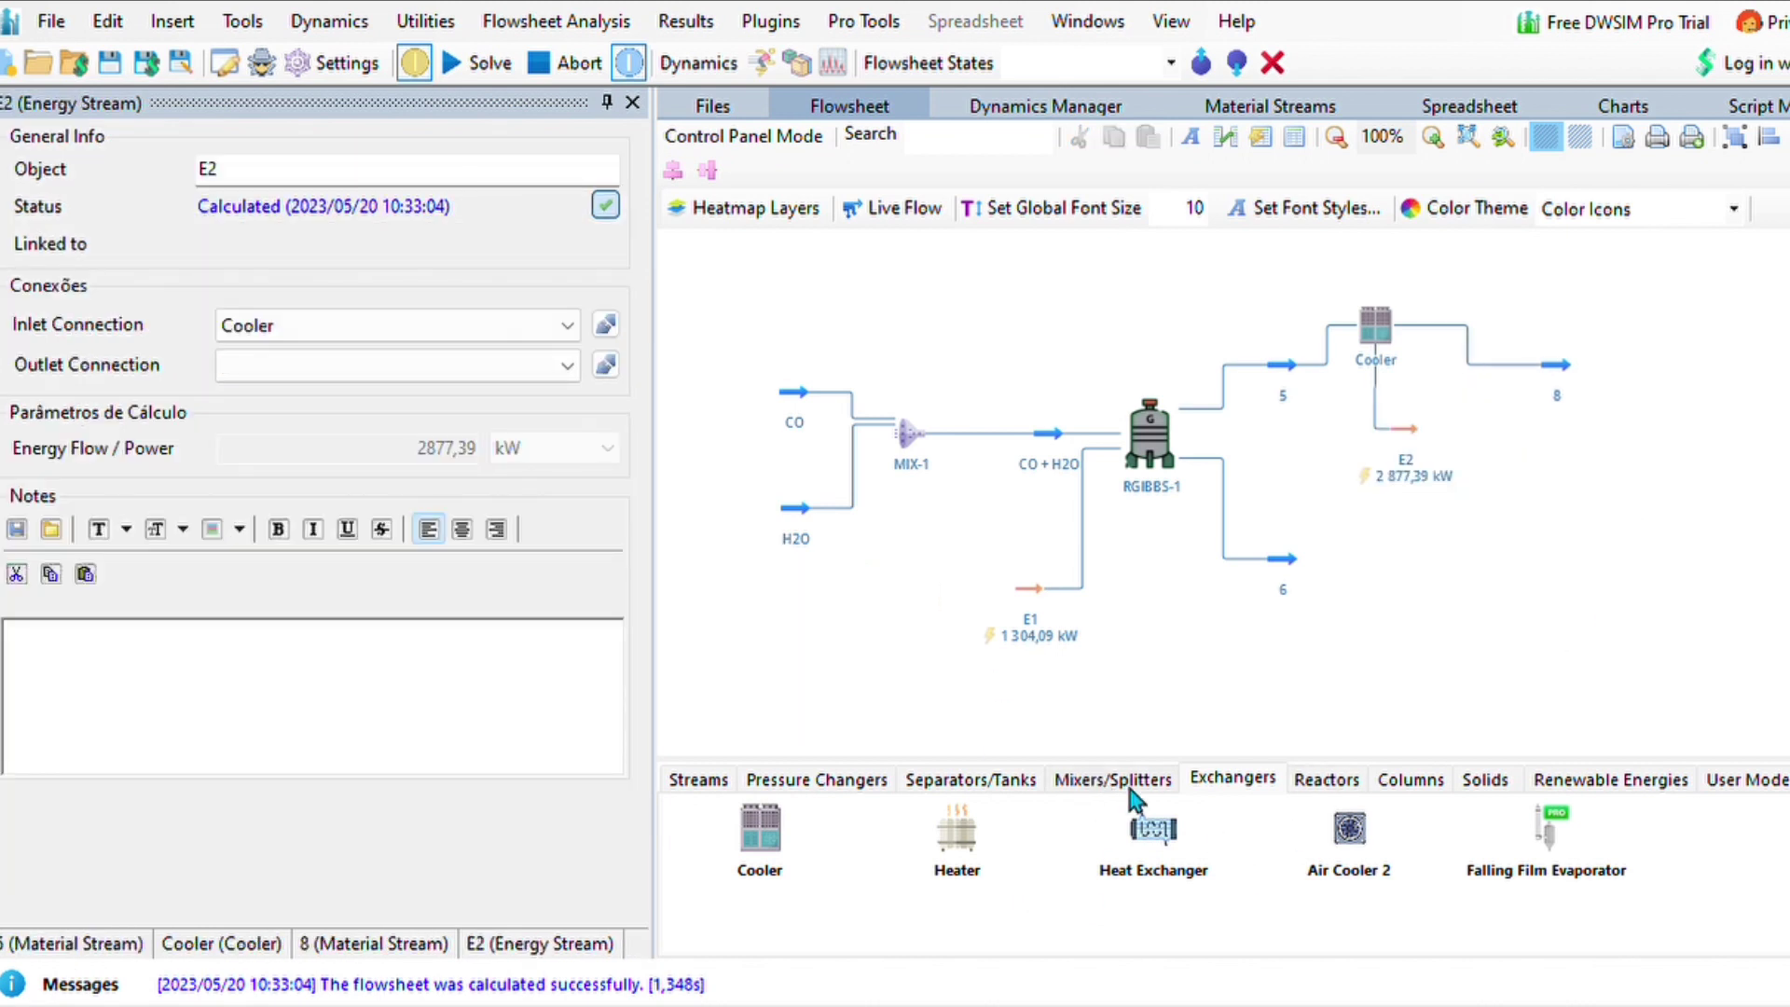
Step: Place gas-liquid separator V-1 after stream 8 and recalculate the flowsheet
click(1014, 781)
drag(1181, 839, 1678, 387)
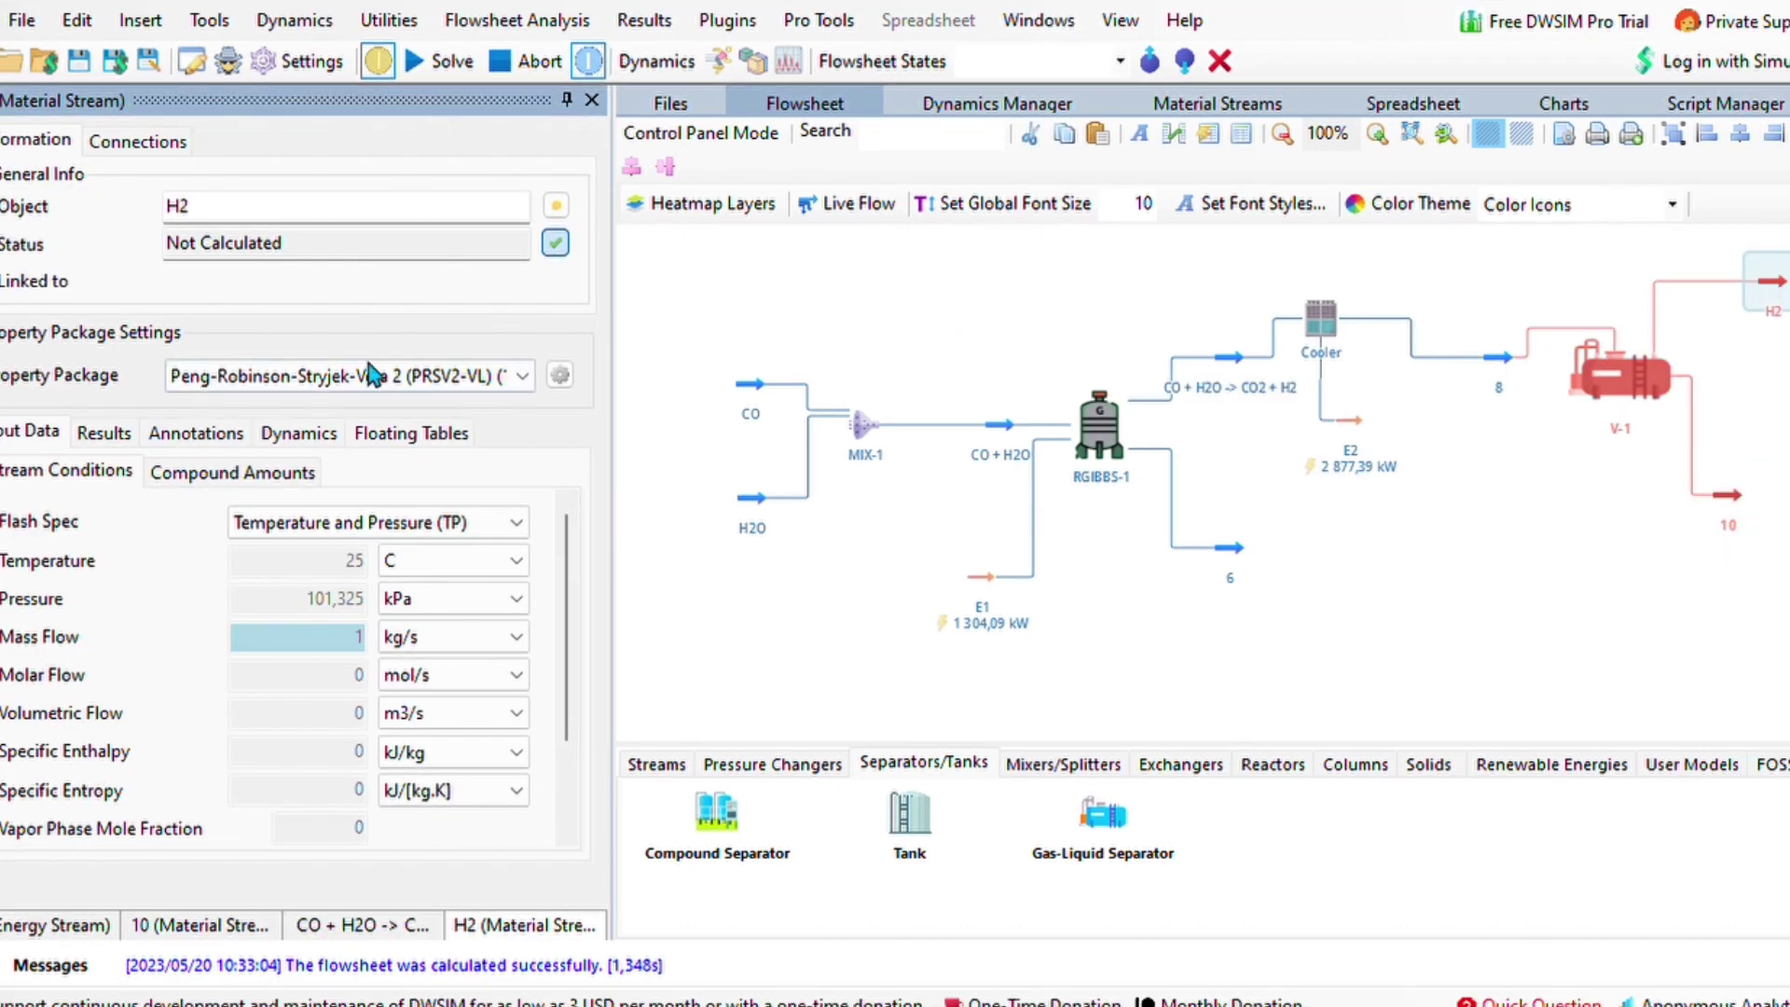
click(280, 472)
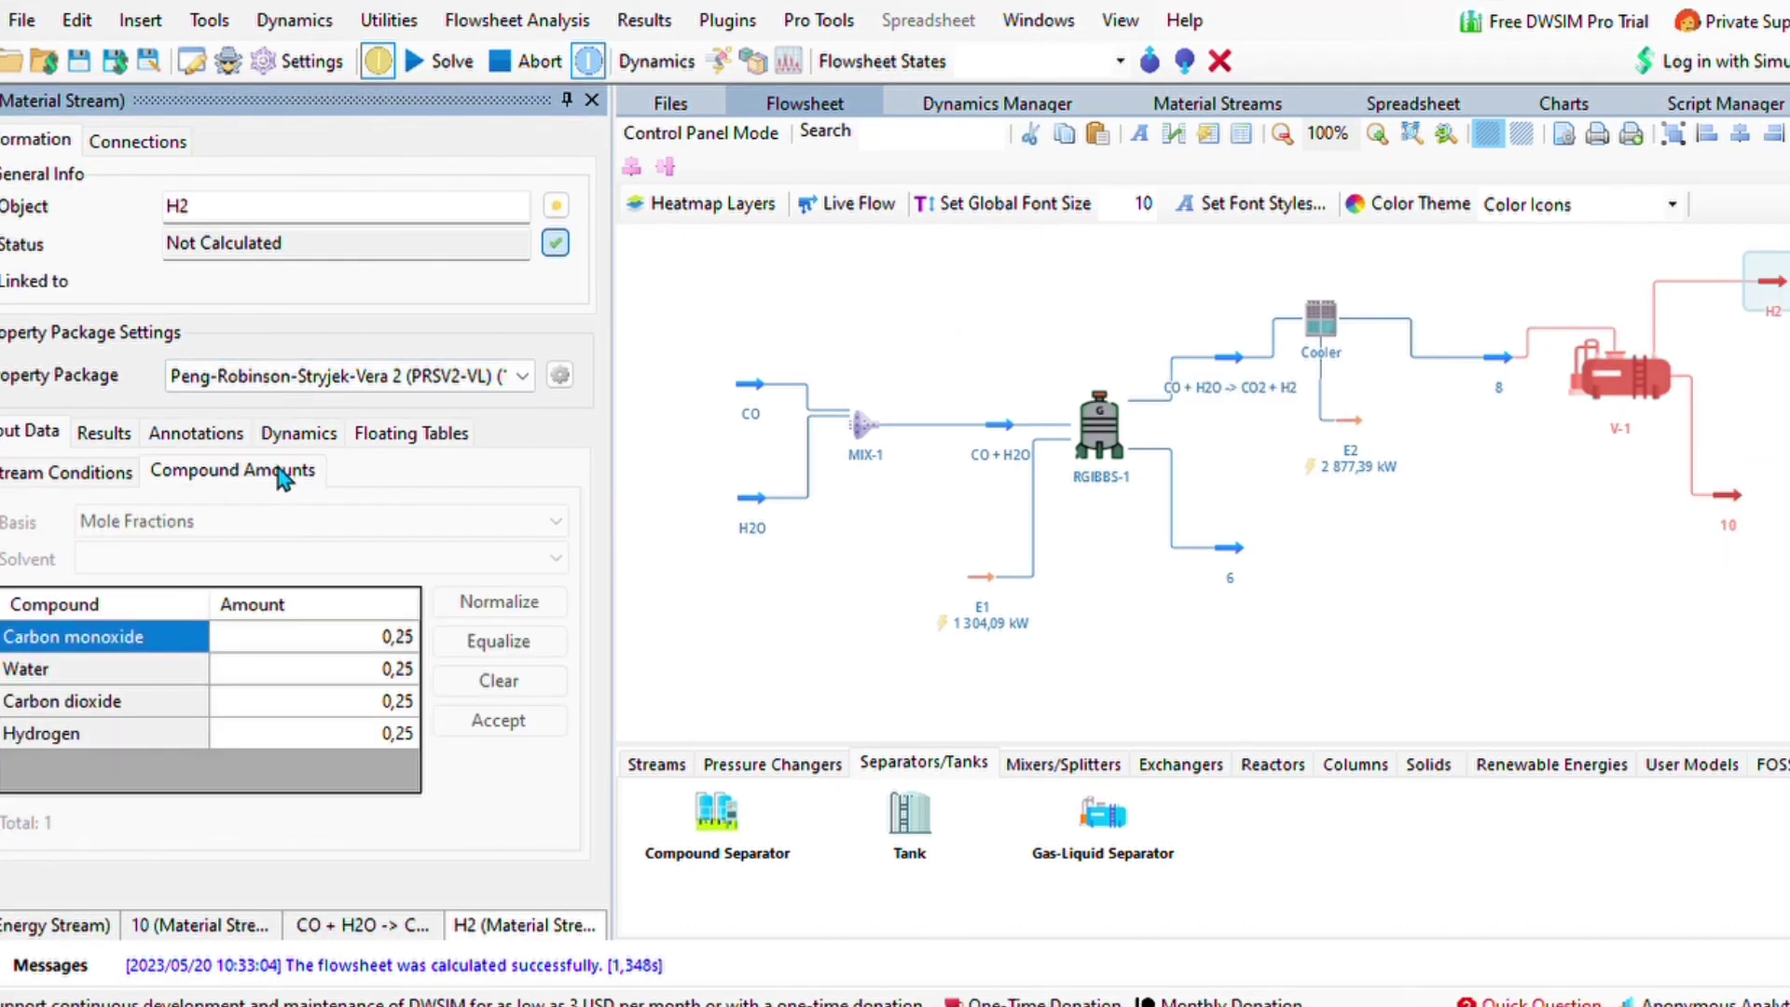
click(444, 76)
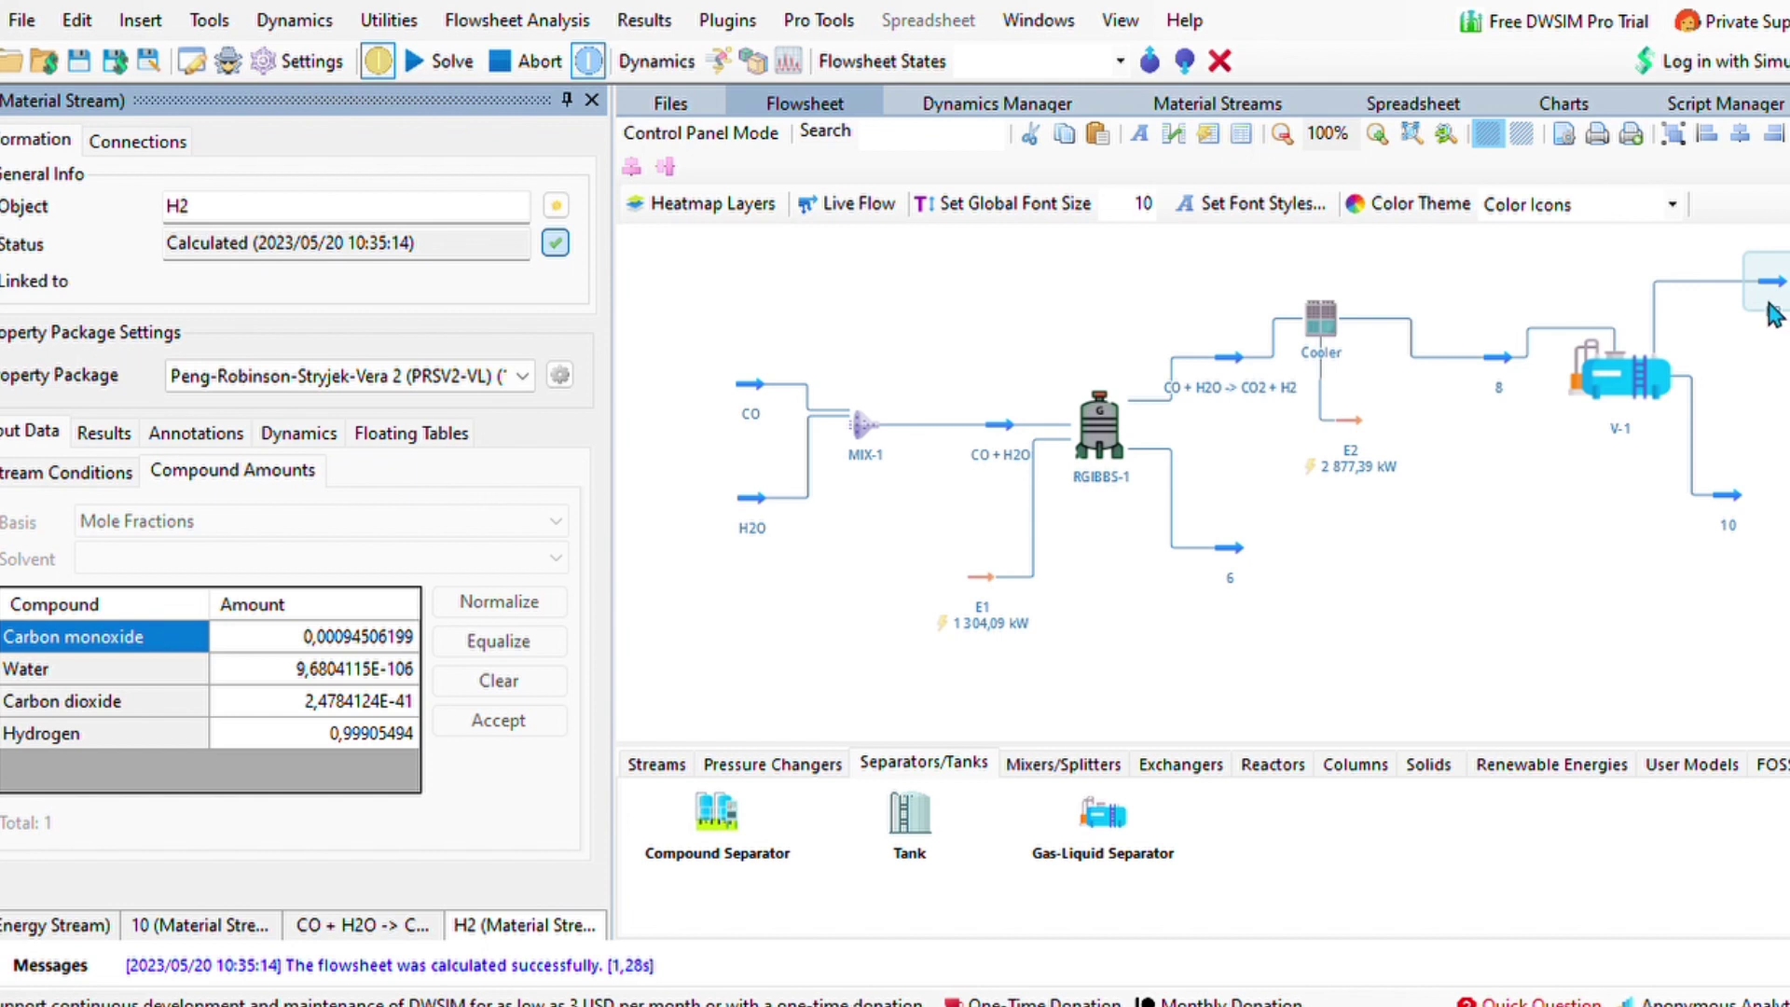
Step: Rename bottom stream 10 to 'H2O + CO2' and verify H2 at 0.99905 hydrogen
click(1724, 496)
click(244, 481)
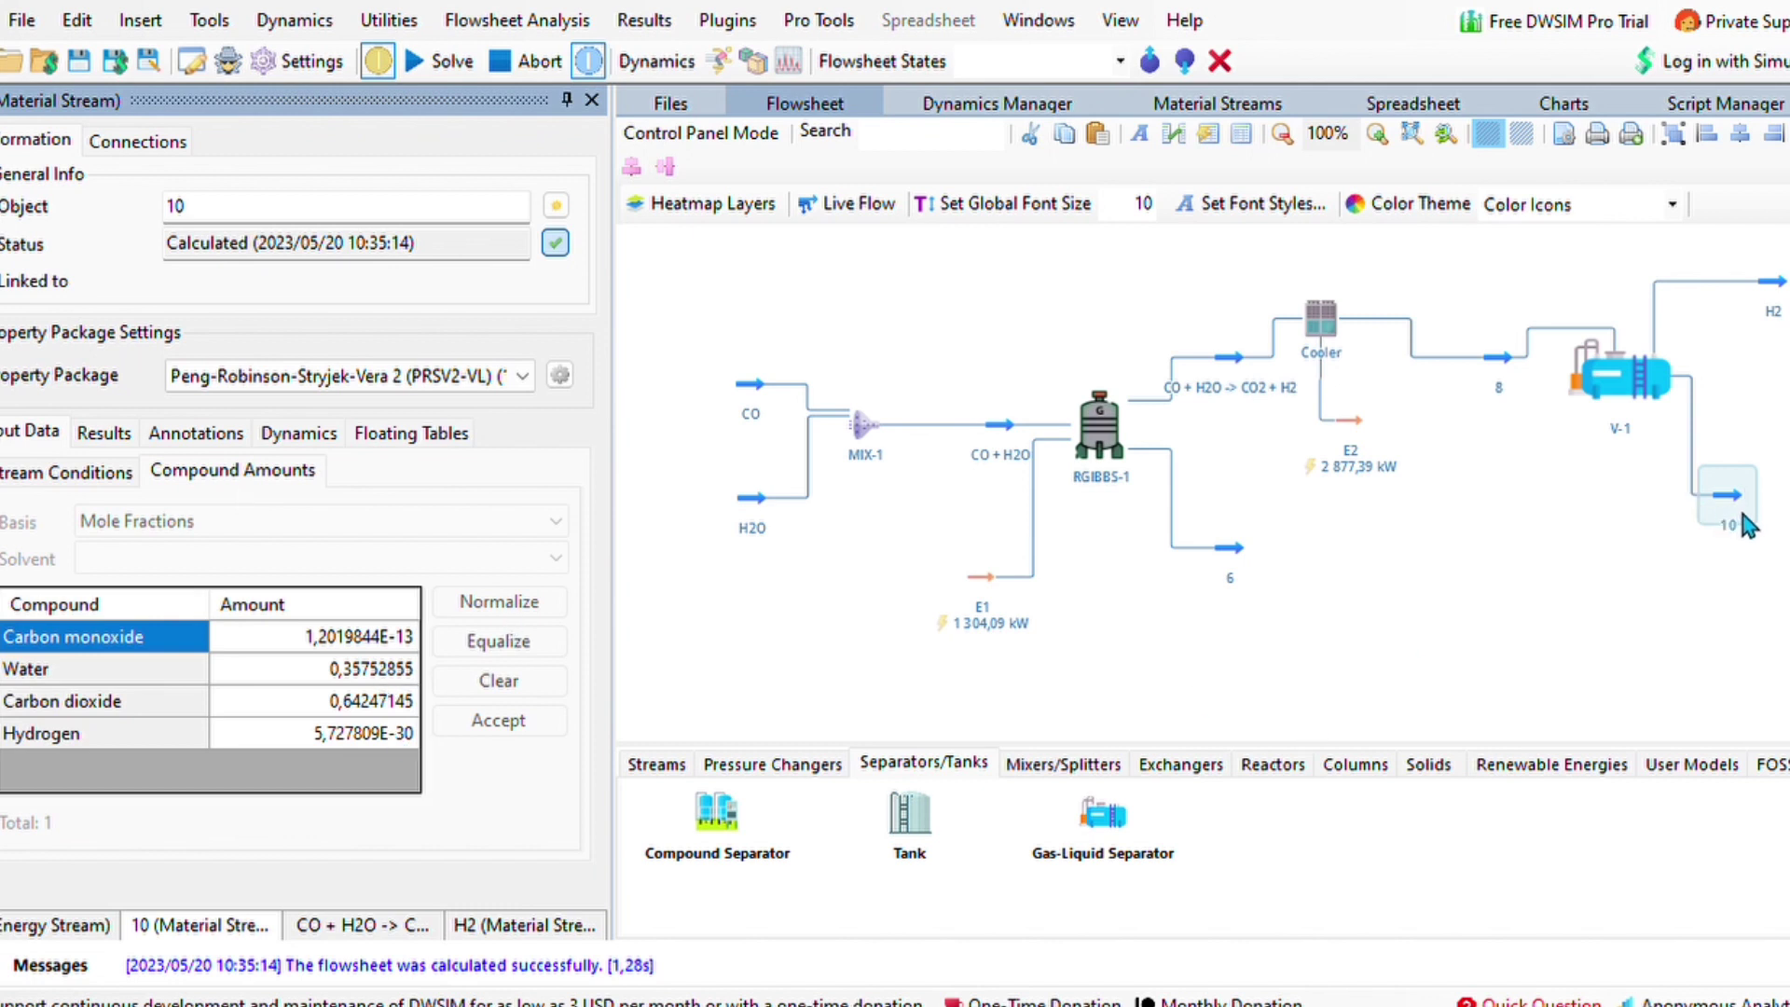
double_click(231, 221)
key(BackSpace)
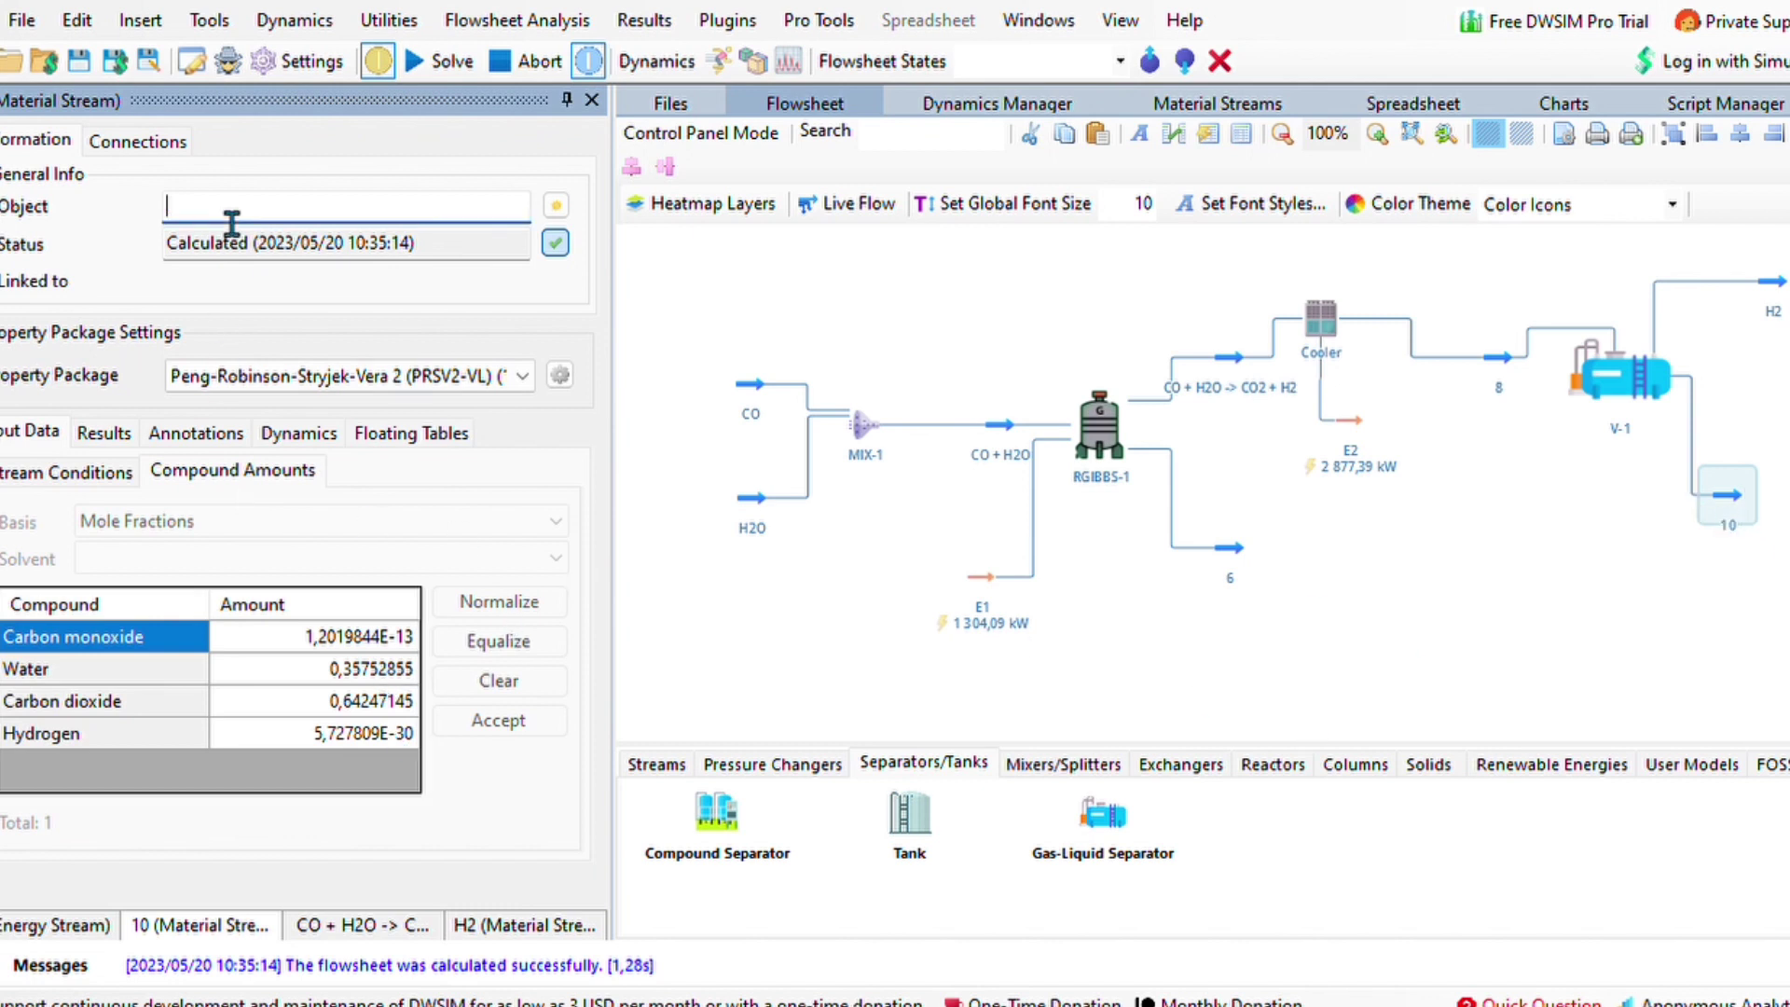
text(H2O + CO2)
key(Return)
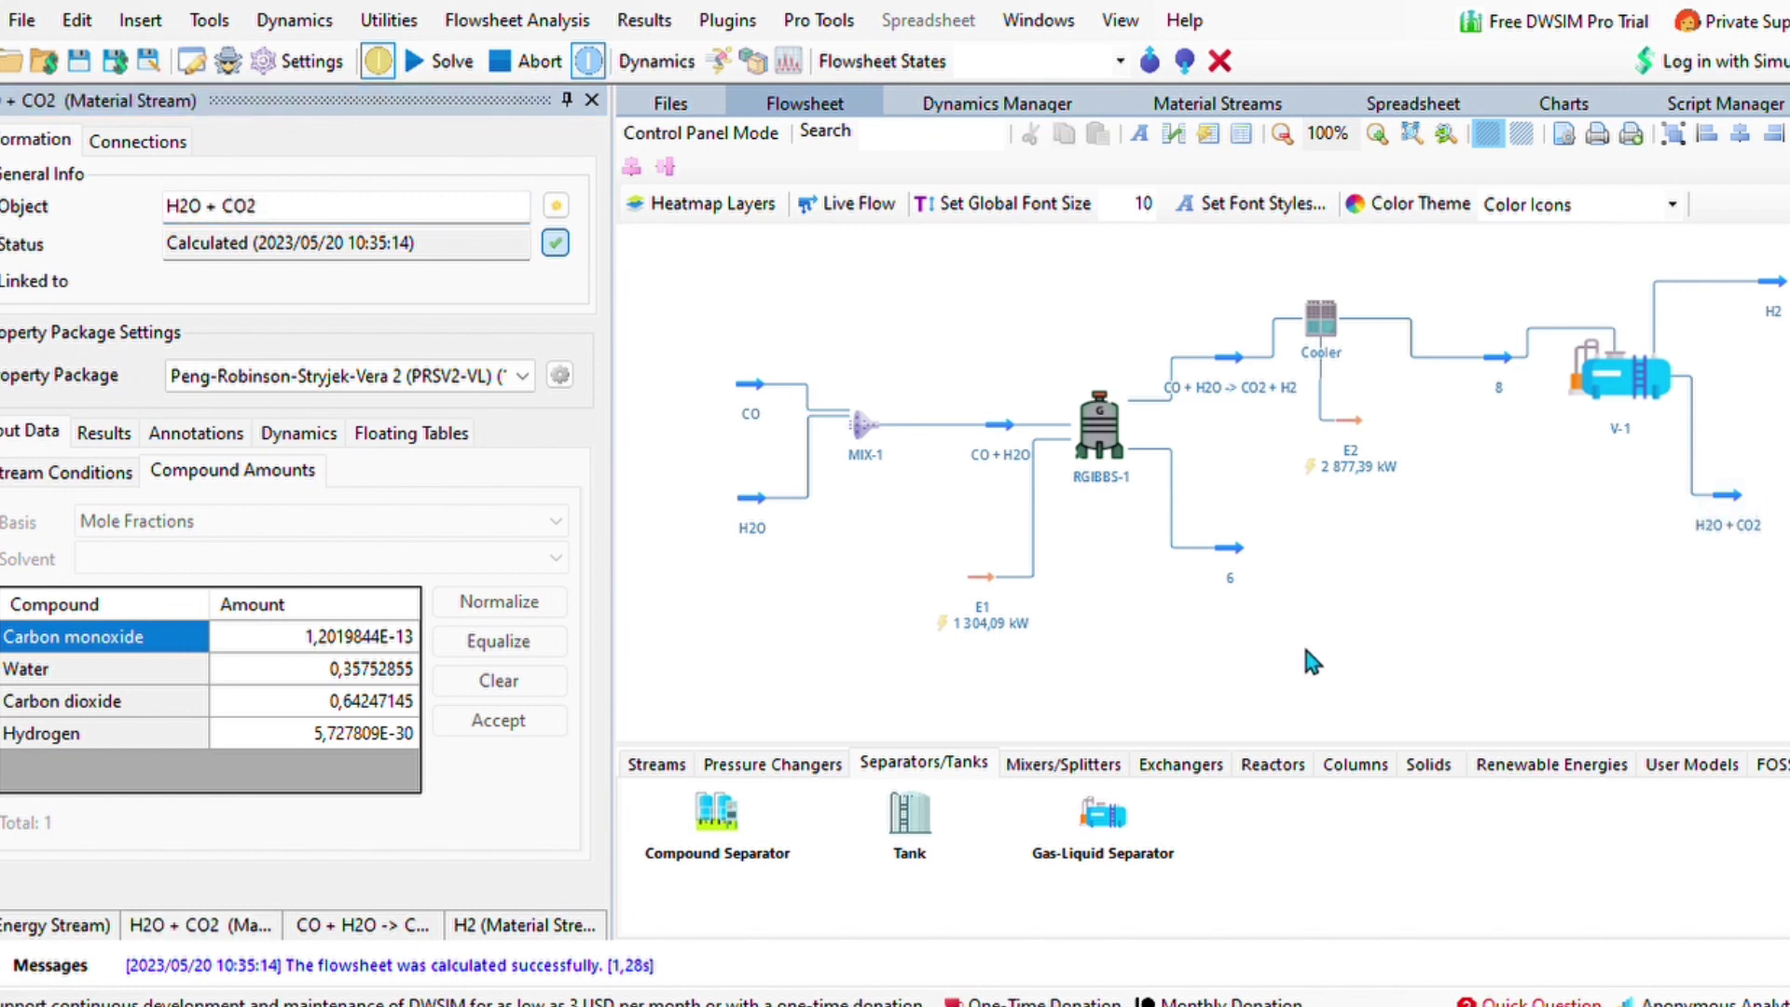
click(1758, 359)
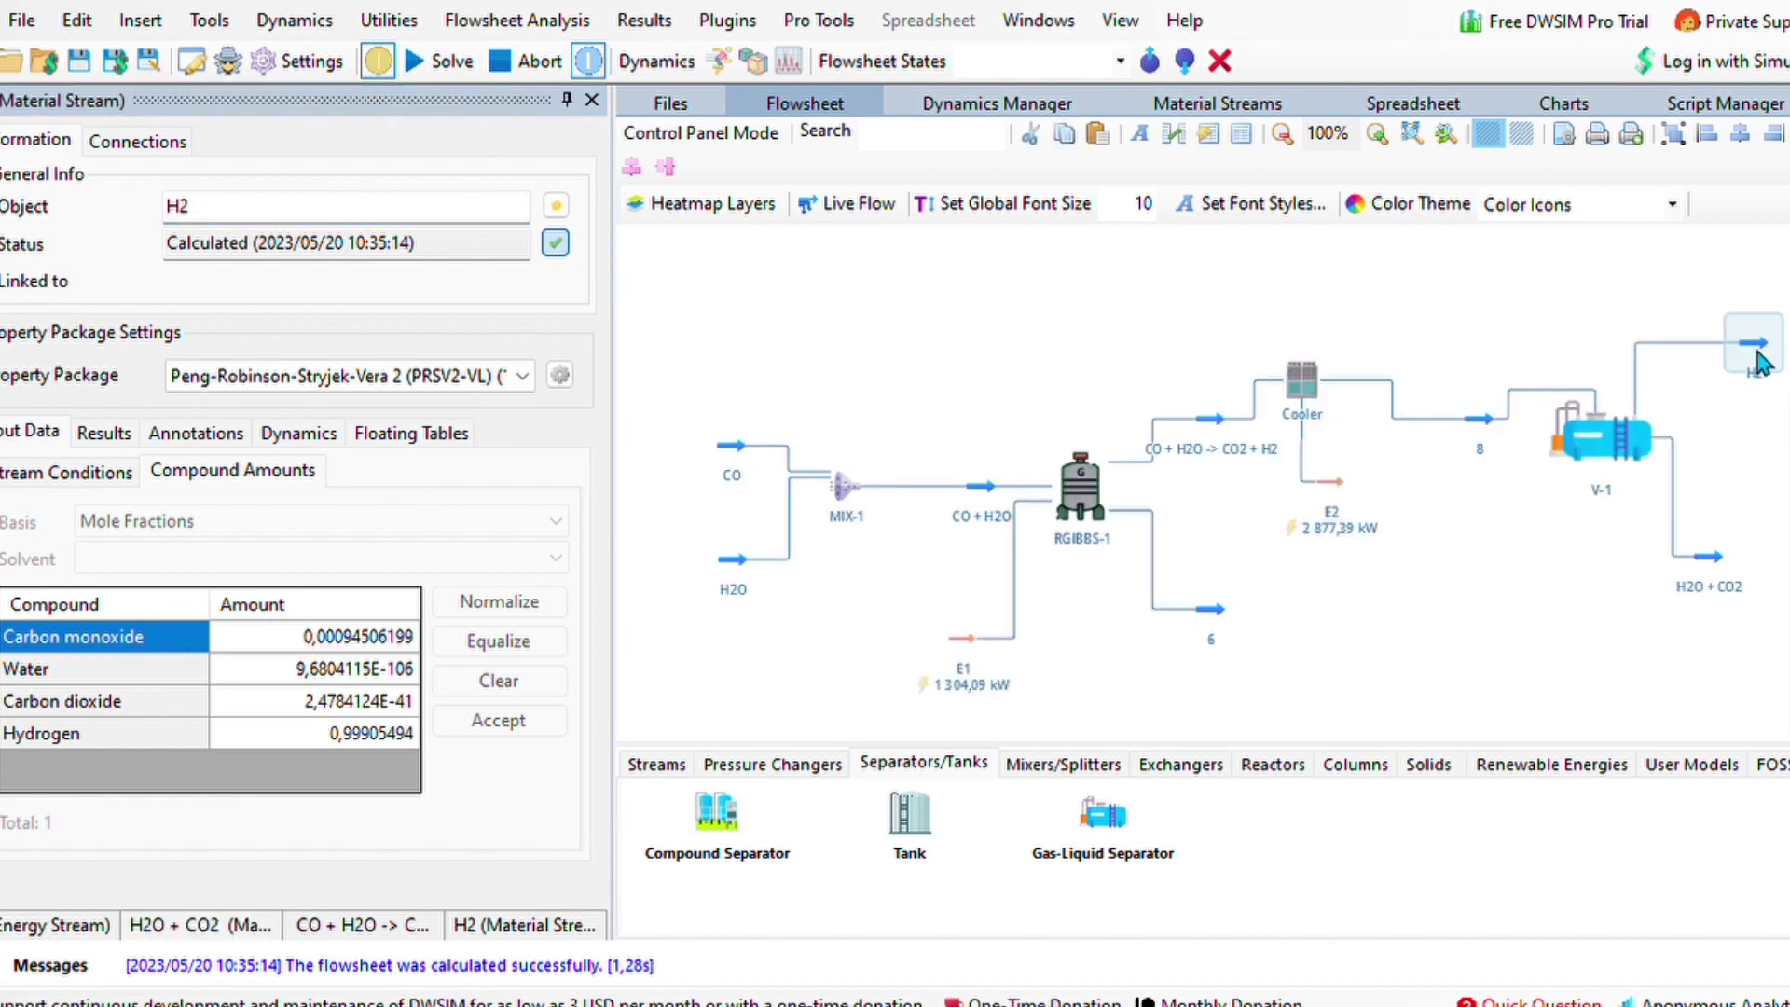
Step: Set the Cooler outlet to -20 C and see H2 purity fall to about 0.499
click(1302, 379)
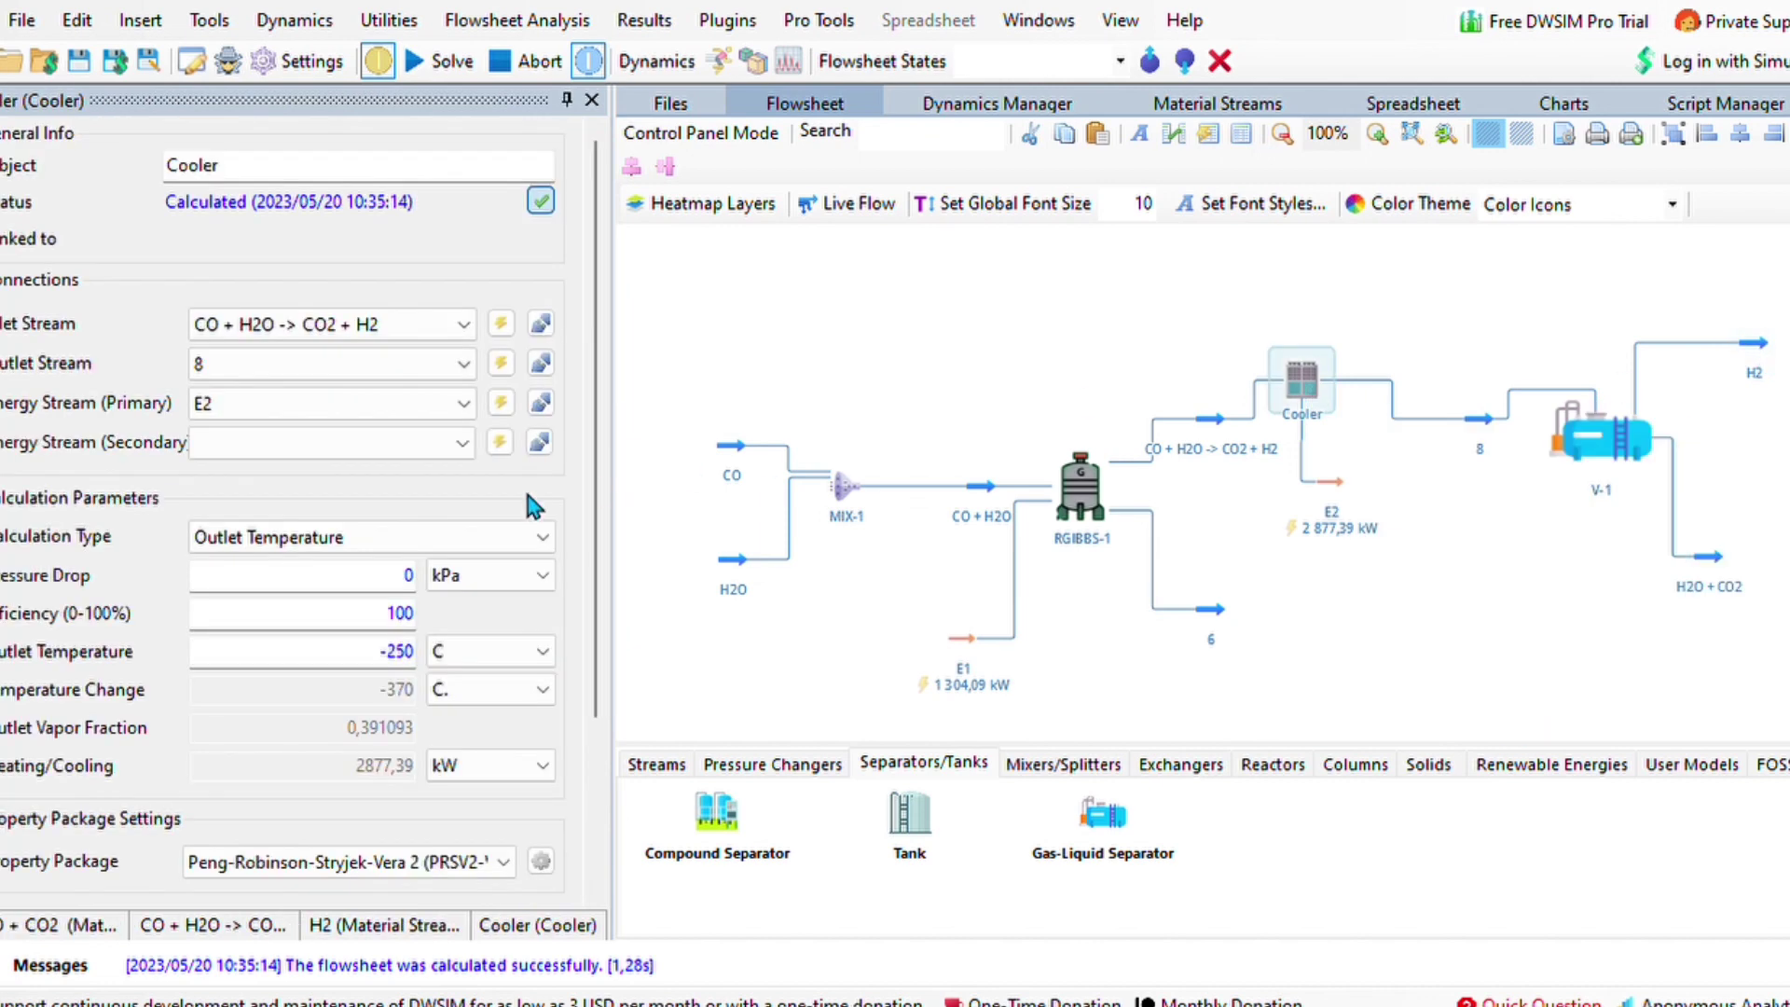
text(-20)
key(Return)
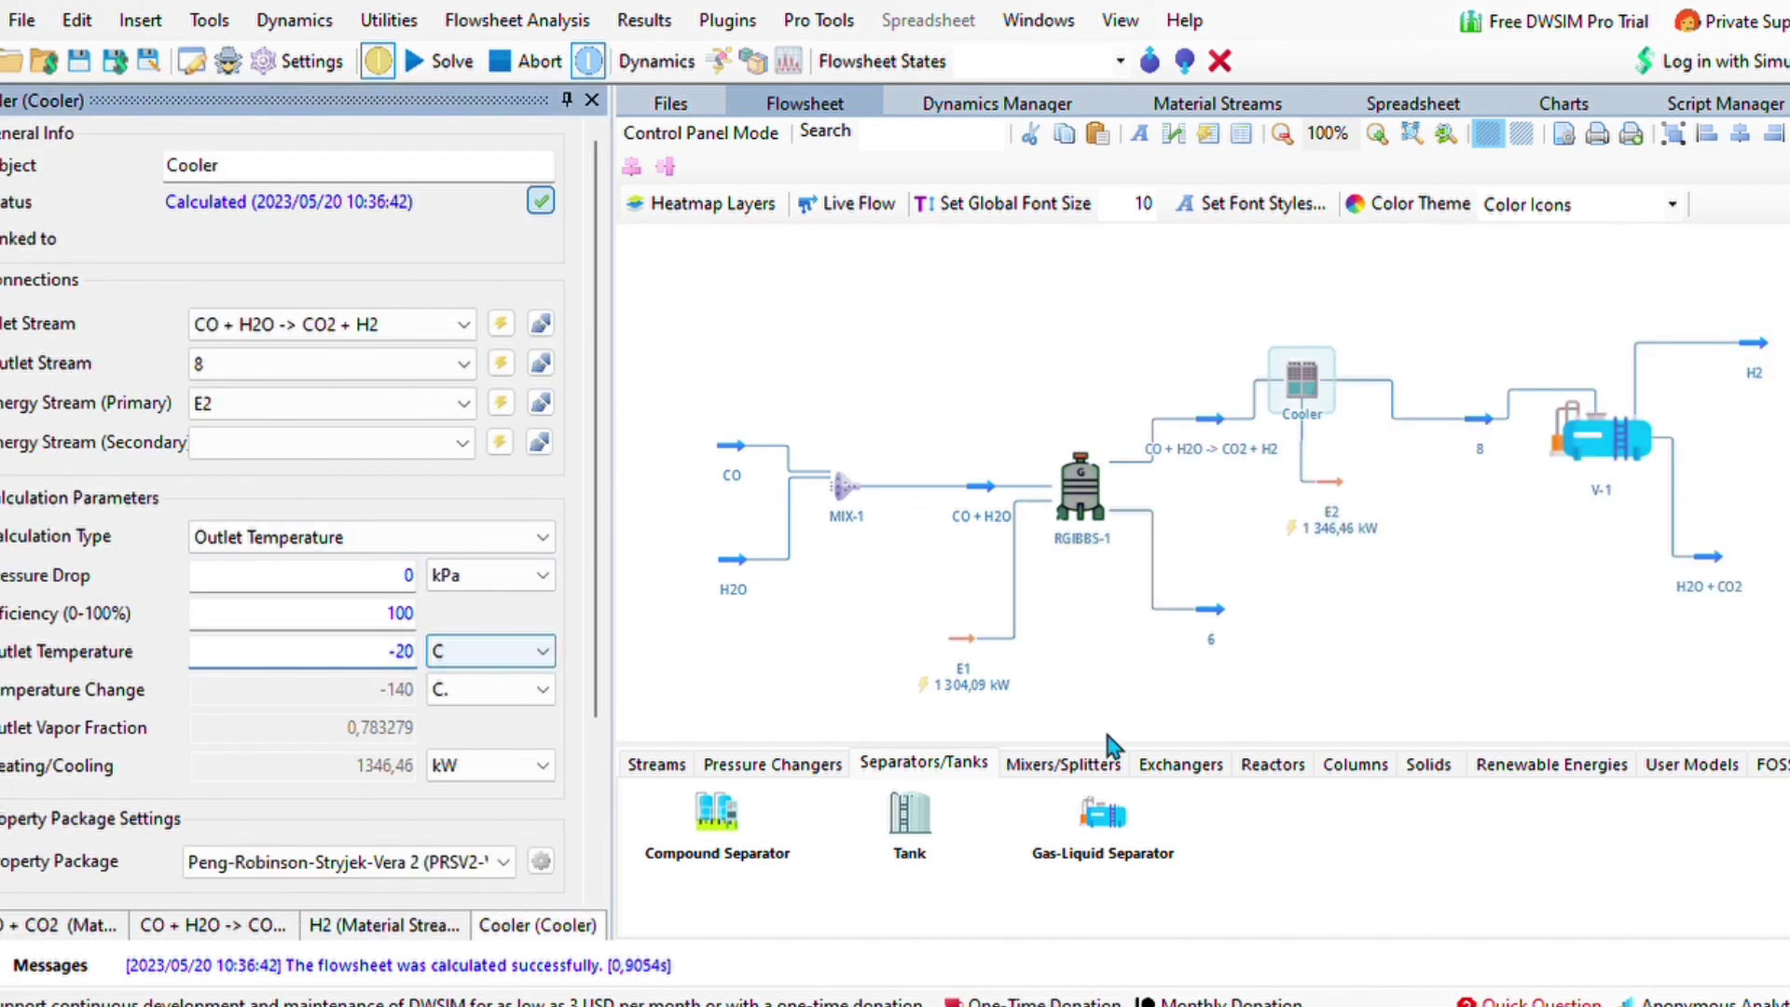
click(1757, 349)
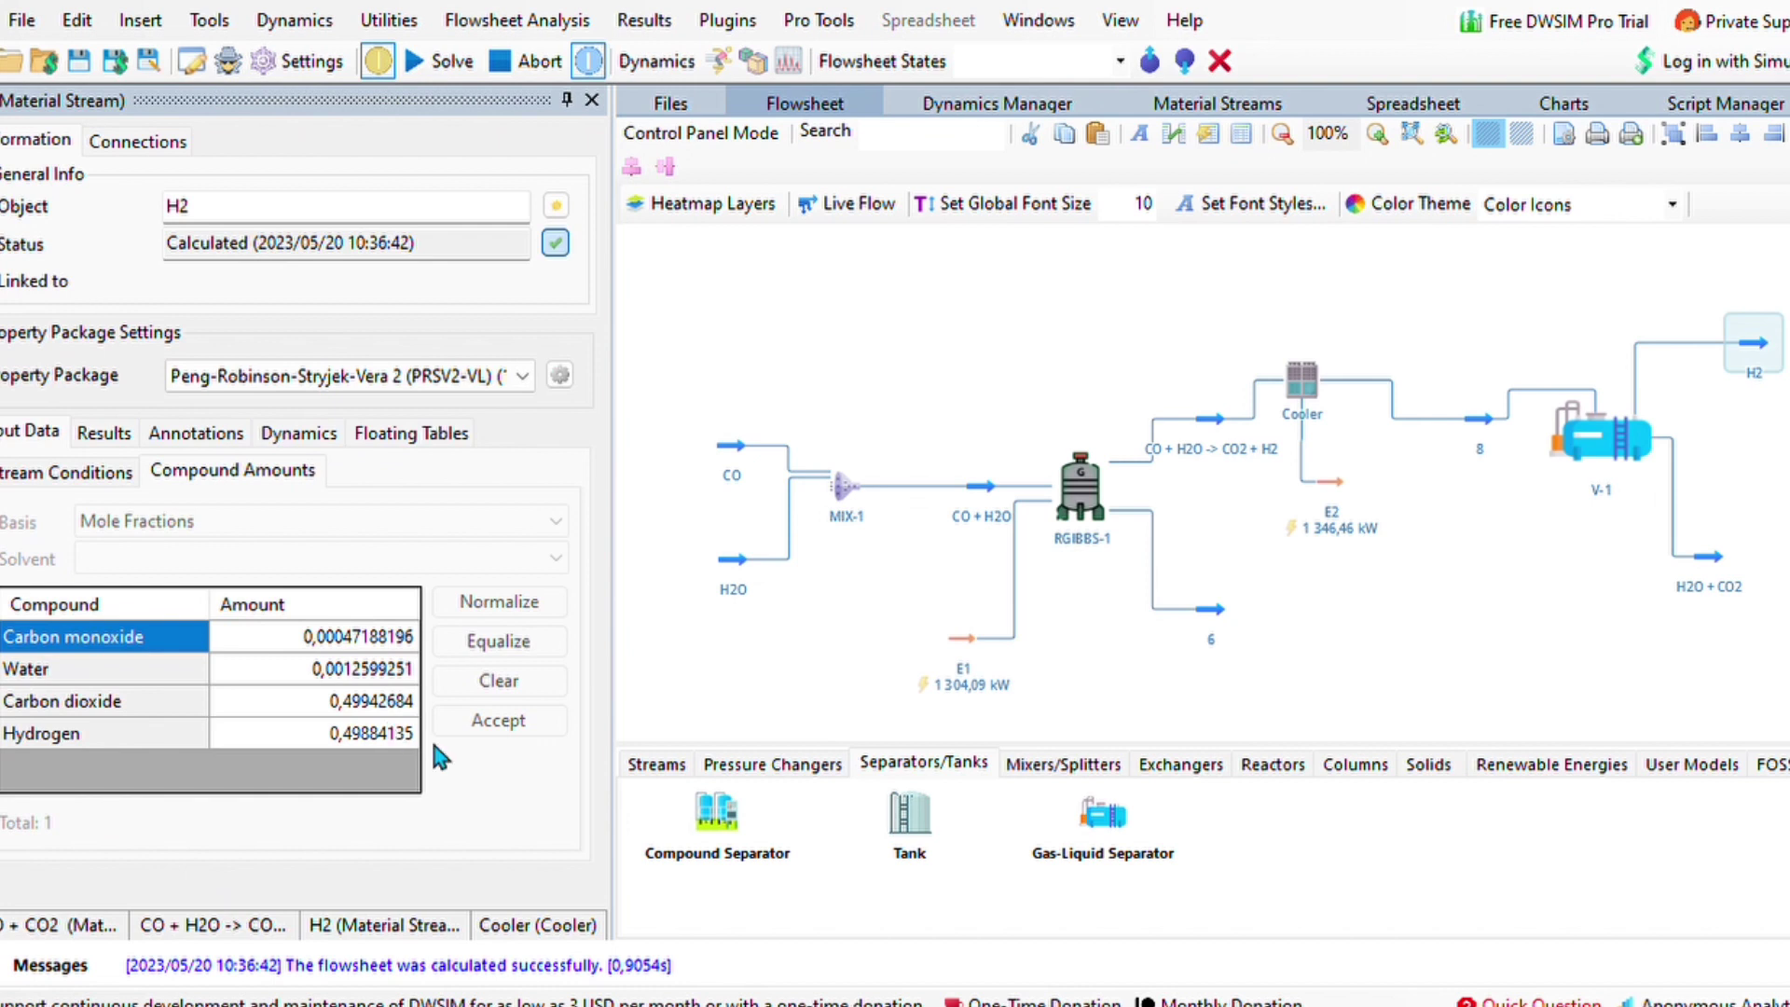
Step: Restore the Cooler outlet to -250 C and recheck H2 at 0.99905 hydrogen
click(1301, 380)
text(-250.)
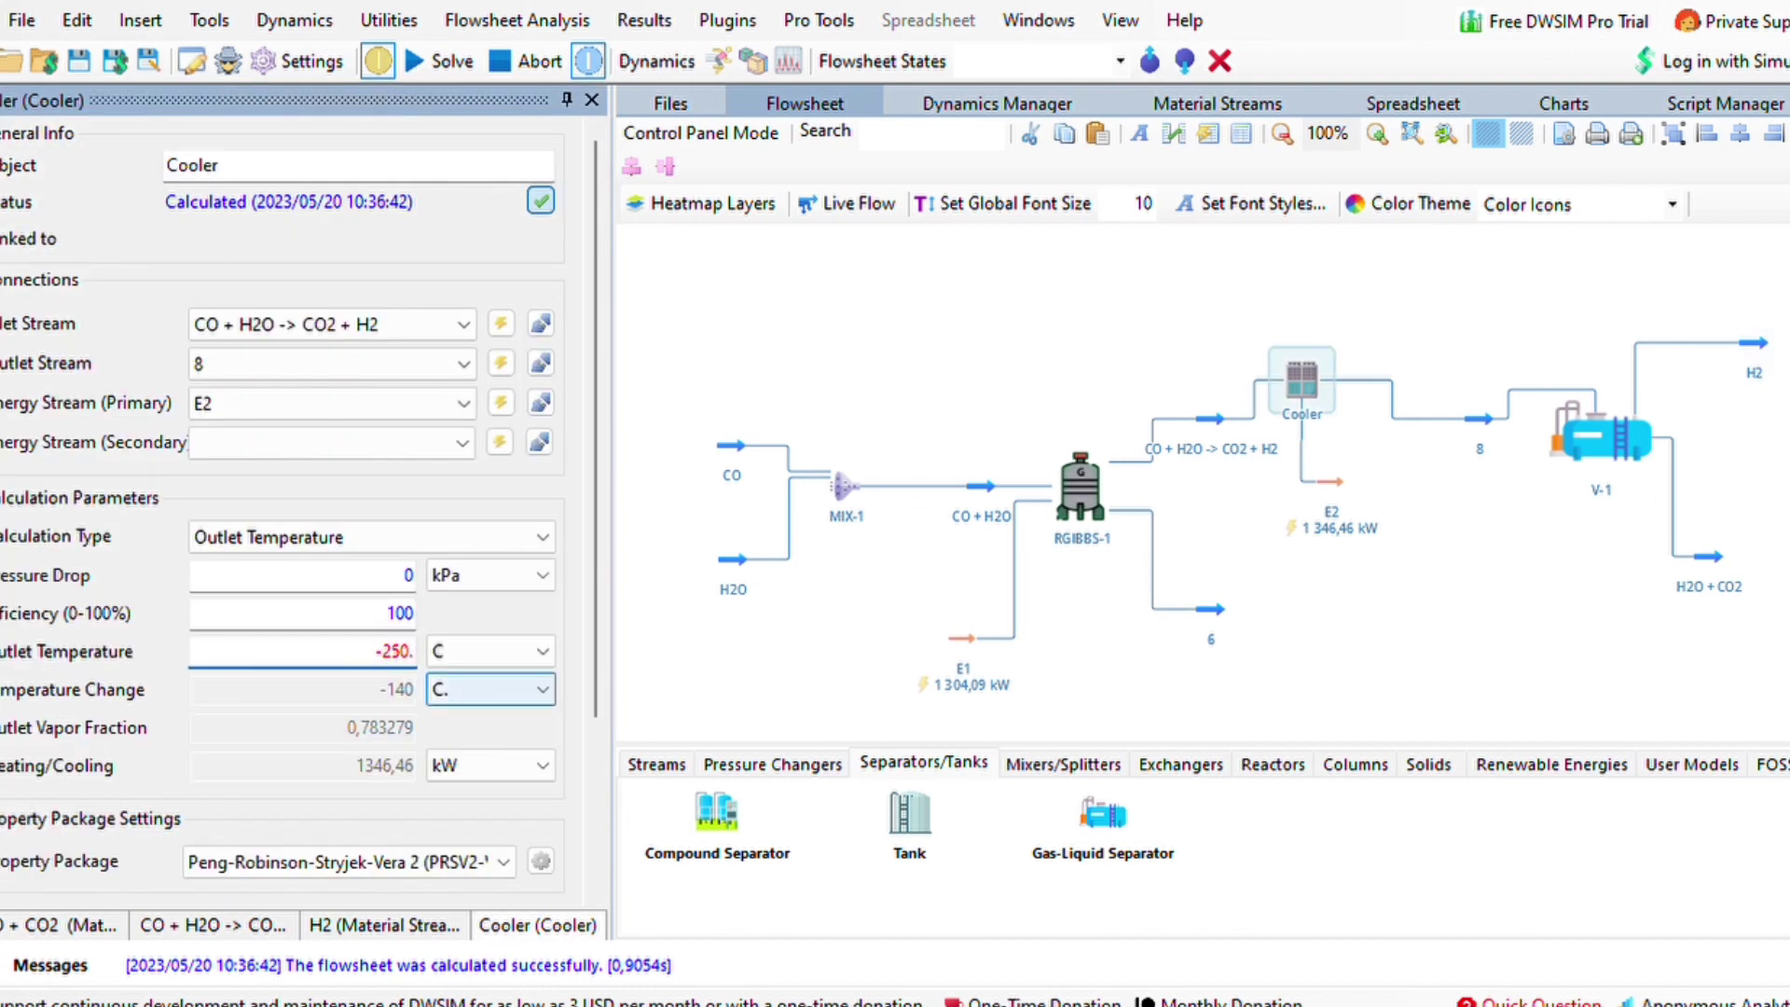
key(Return)
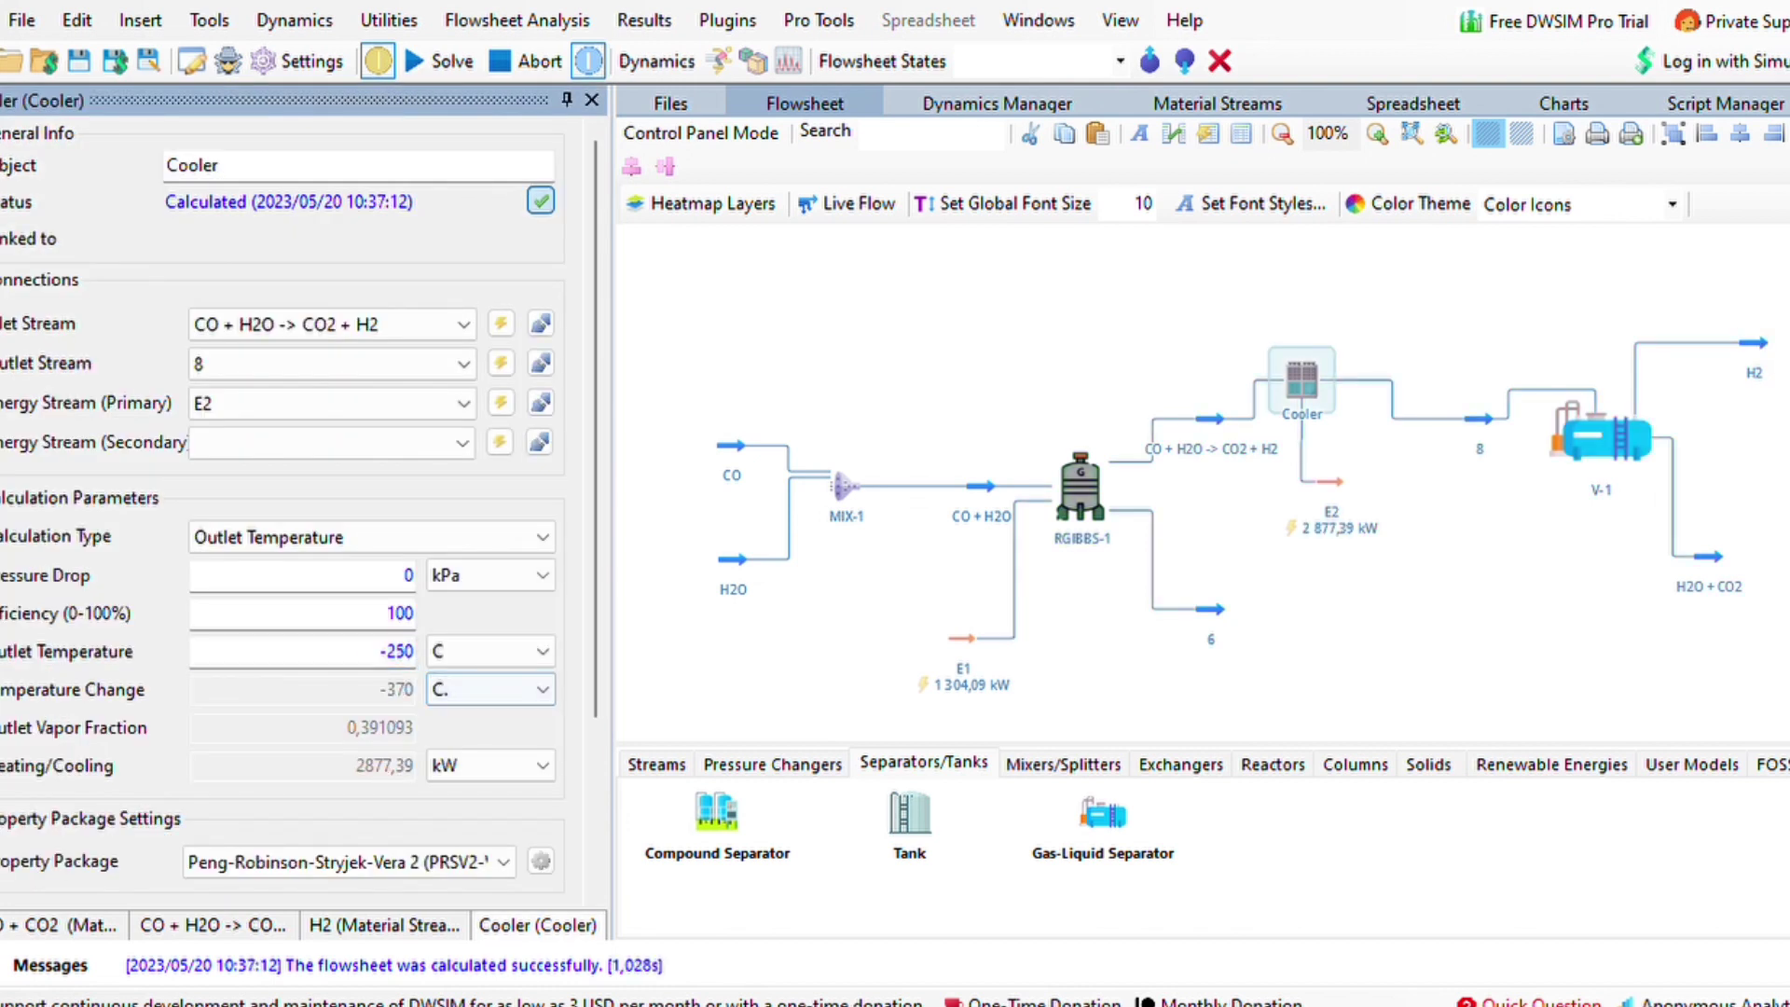
click(1752, 344)
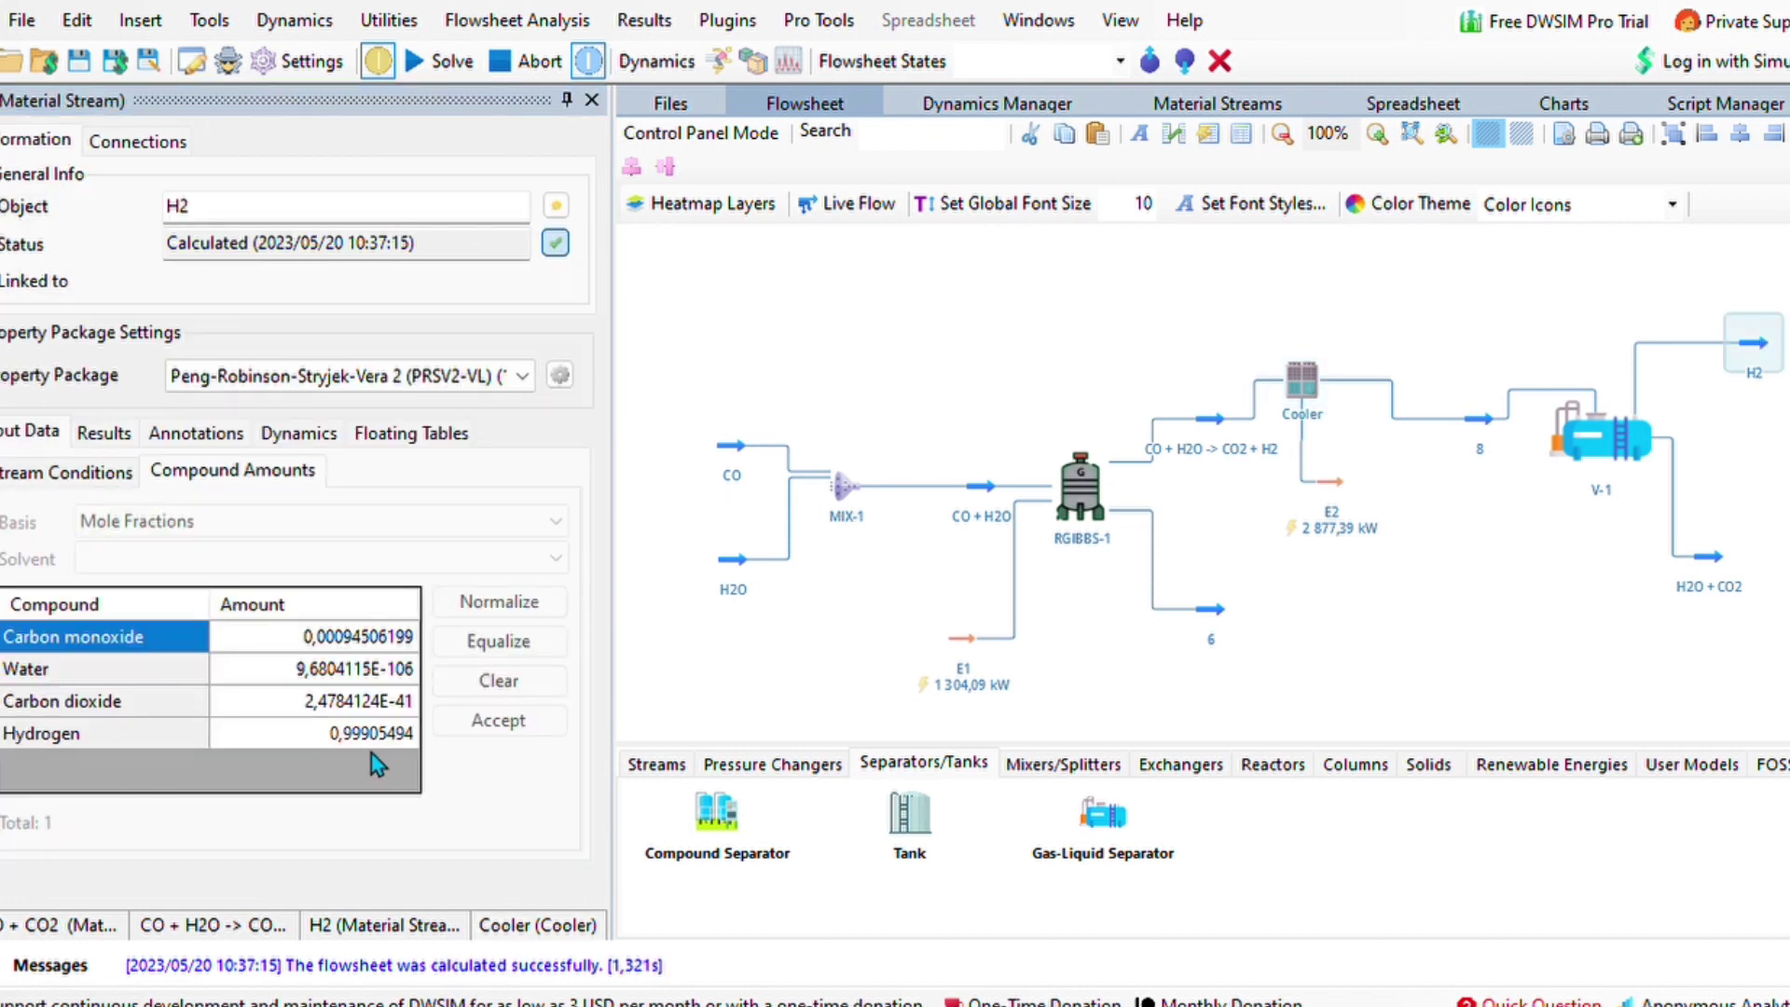
click(1472, 648)
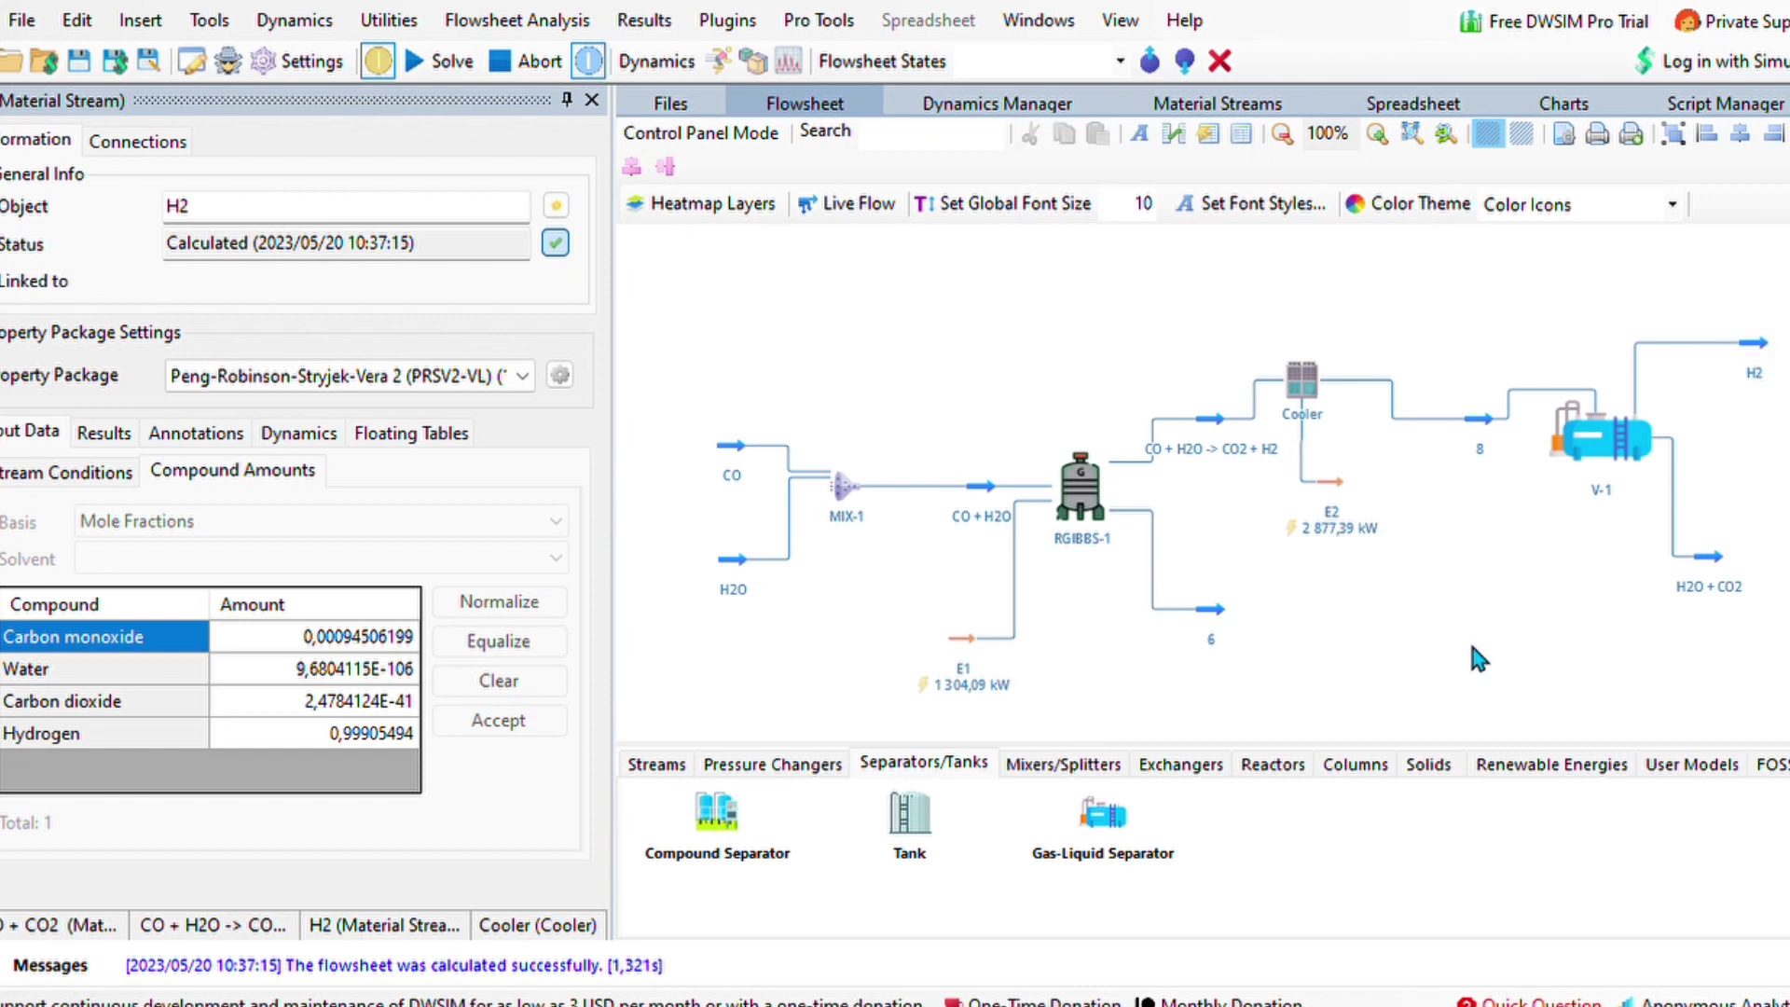
drag(1471, 646, 1468, 590)
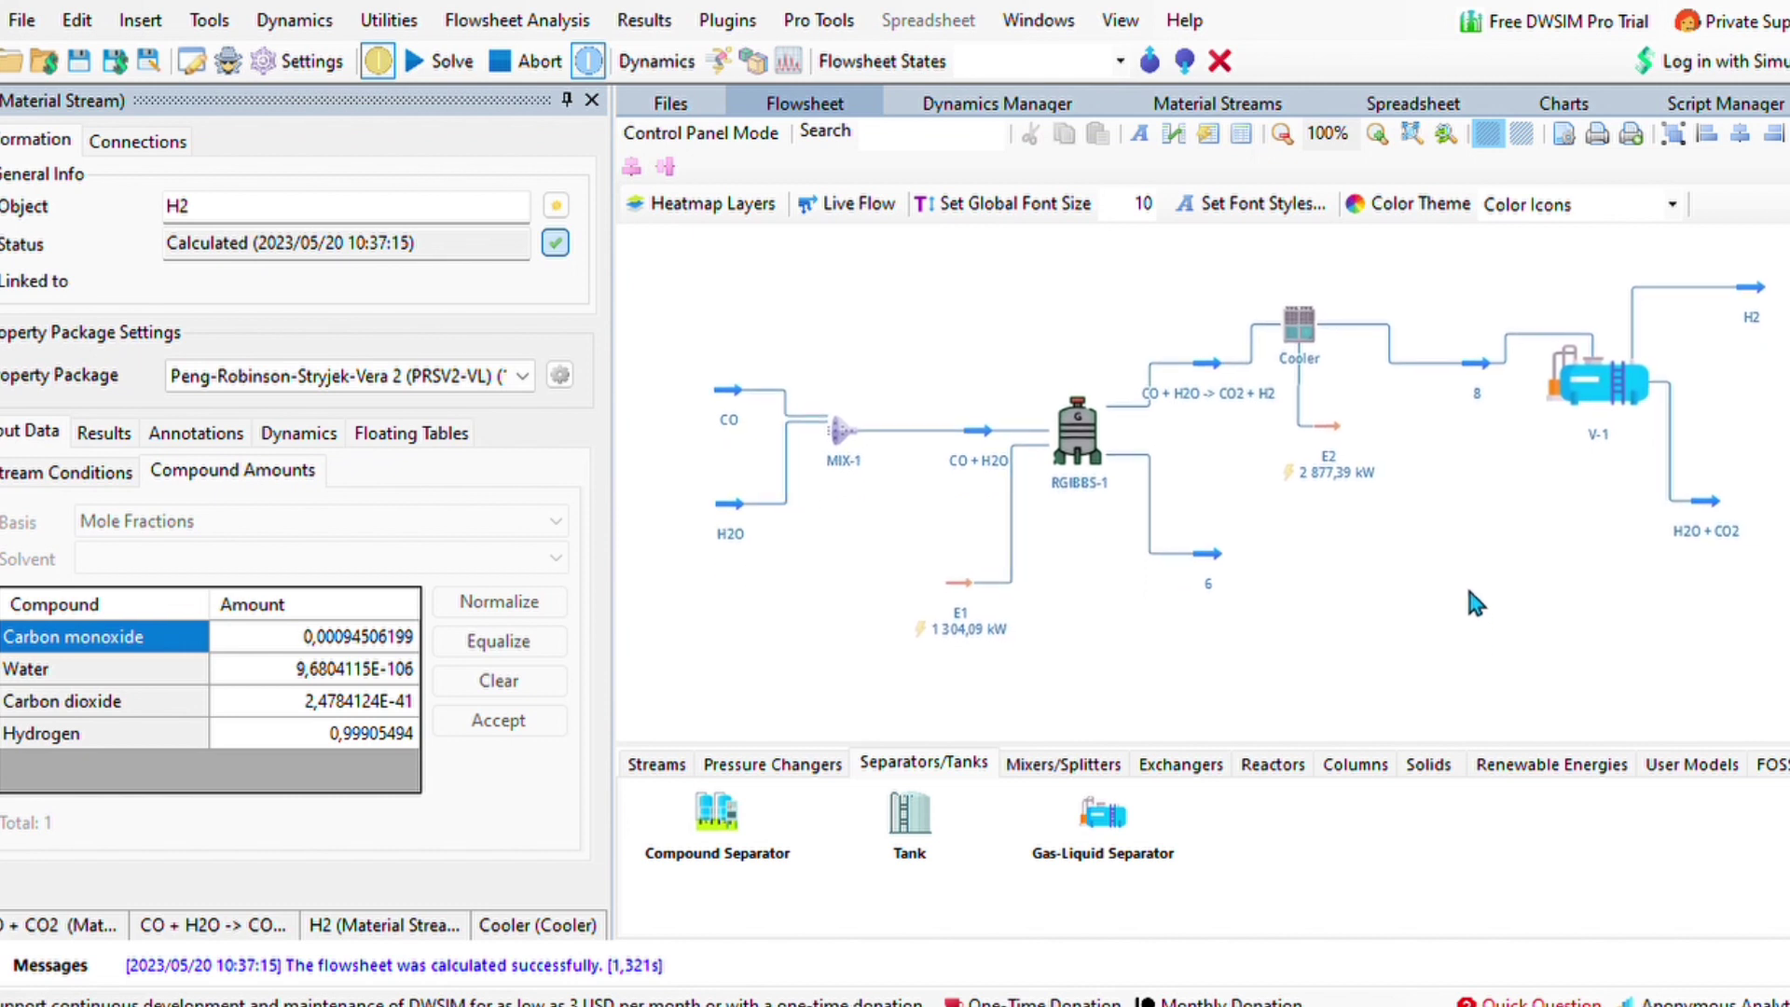